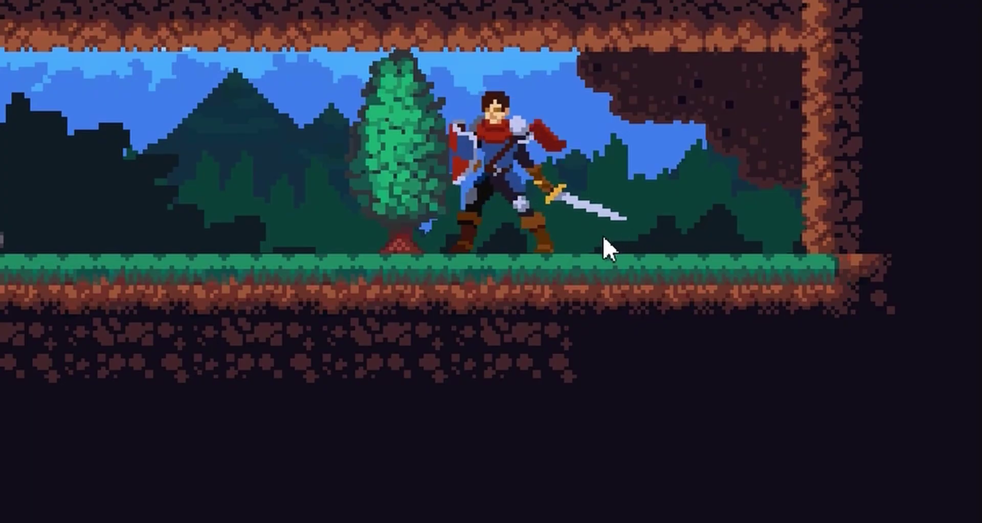
{"action": "key", "text": "a"}
{"action": "key", "text": "space"}
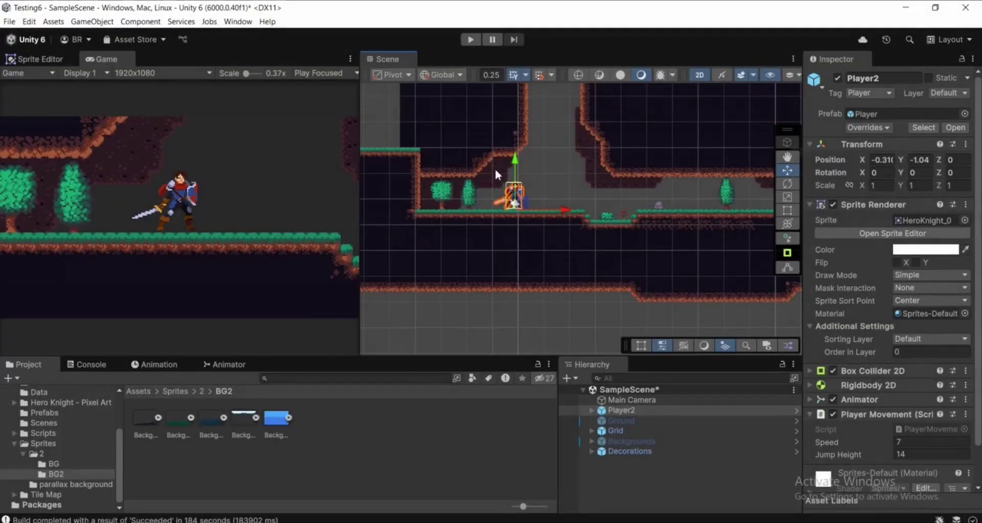
- Open the Package Manager and show the packages of the Unity Registry
{"action": "middle_click_drag", "start_coordinate": [496, 169], "coordinate": [493, 168]}
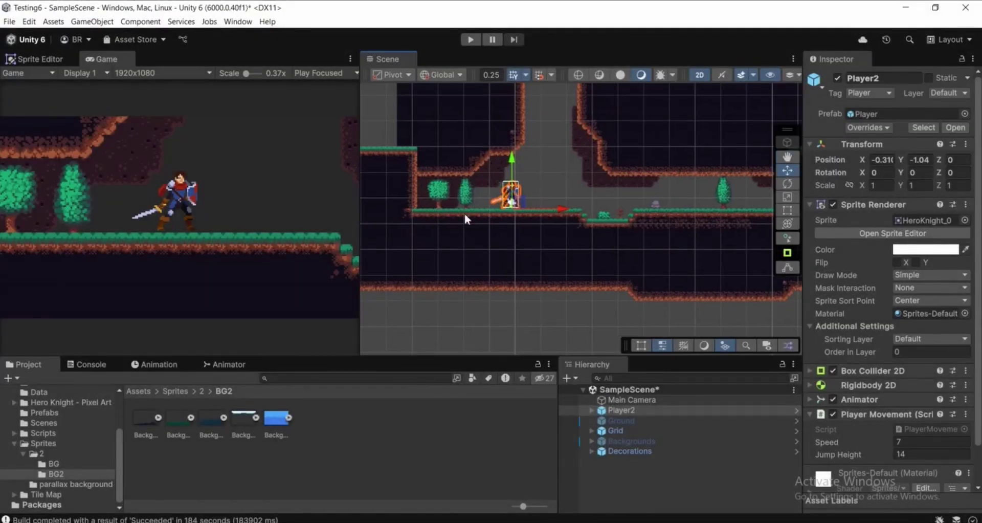
{"action": "left_click", "coordinate": [238, 22]}
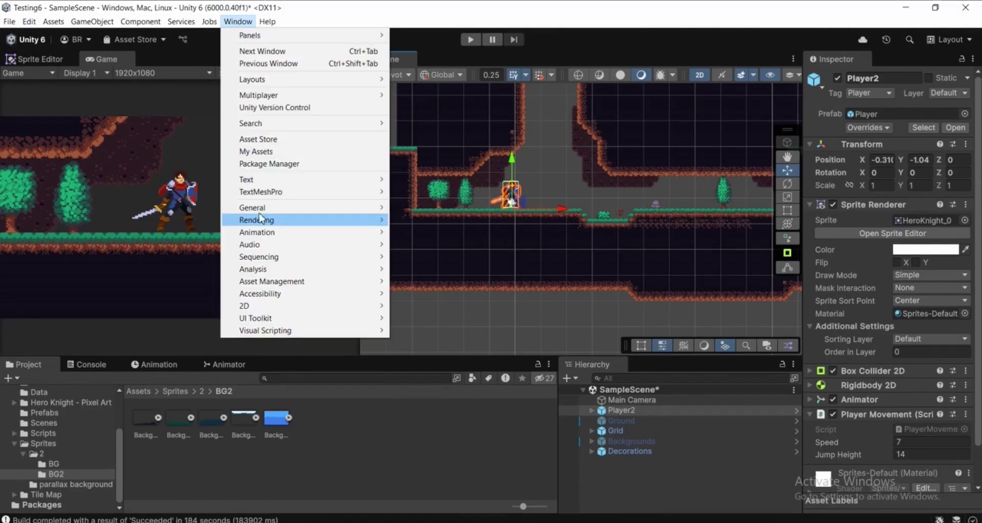
{"action": "left_click", "coordinate": [261, 164]}
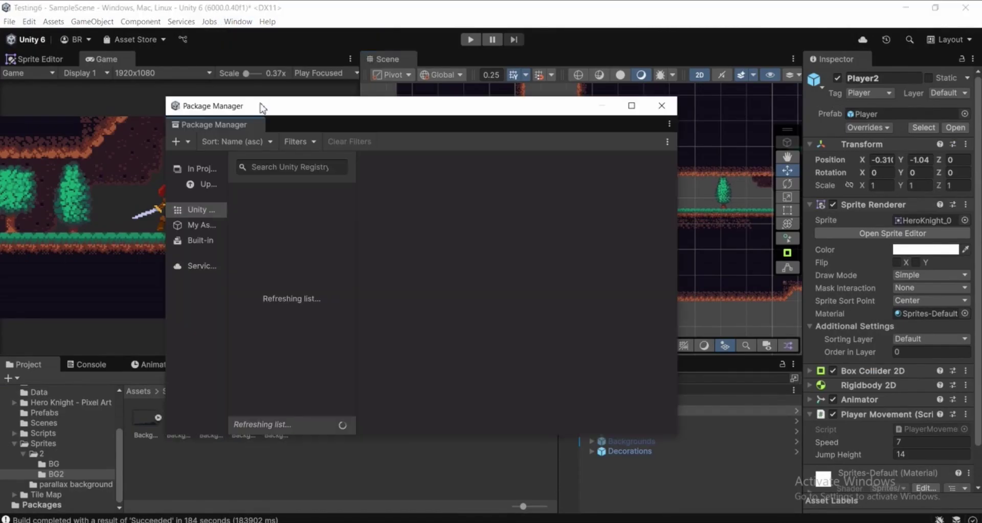
{"action": "left_click_drag", "start_coordinate": [259, 105], "coordinate": [327, 105]}
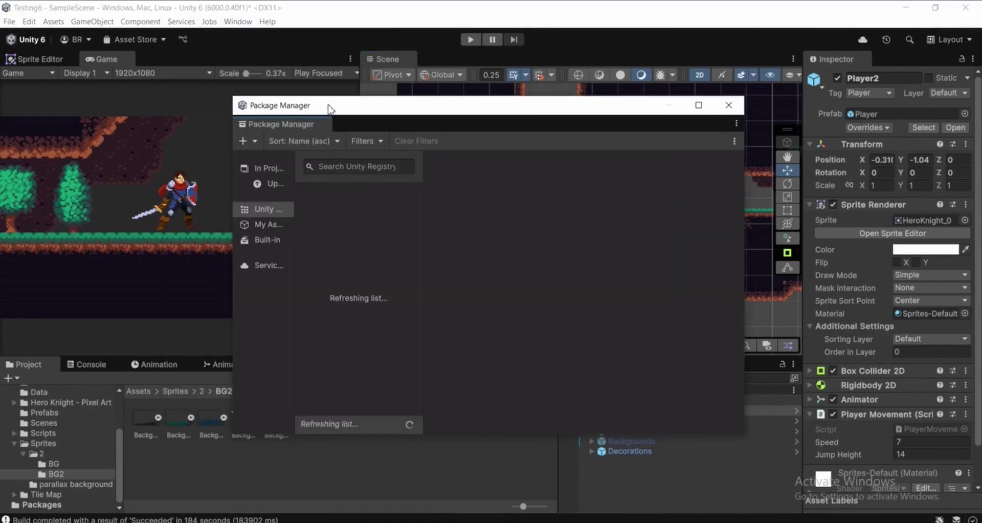
{"action": "left_click", "coordinate": [262, 208]}
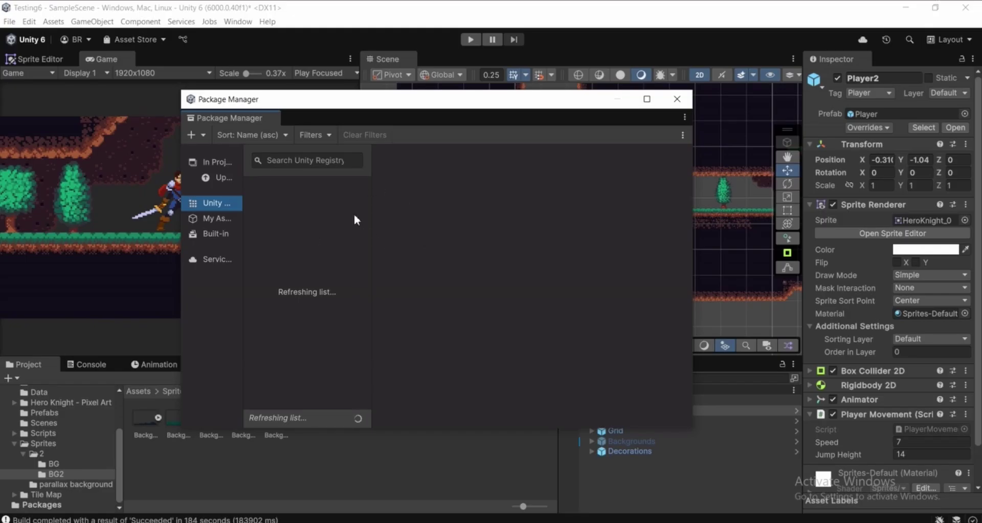
- Search the Unity Registry for "cine", check the Cinemachine package's installation status, and close the Package Manager
{"action": "scroll", "coordinate": [341, 236], "scroll_direction": "down", "scroll_amount": 10}
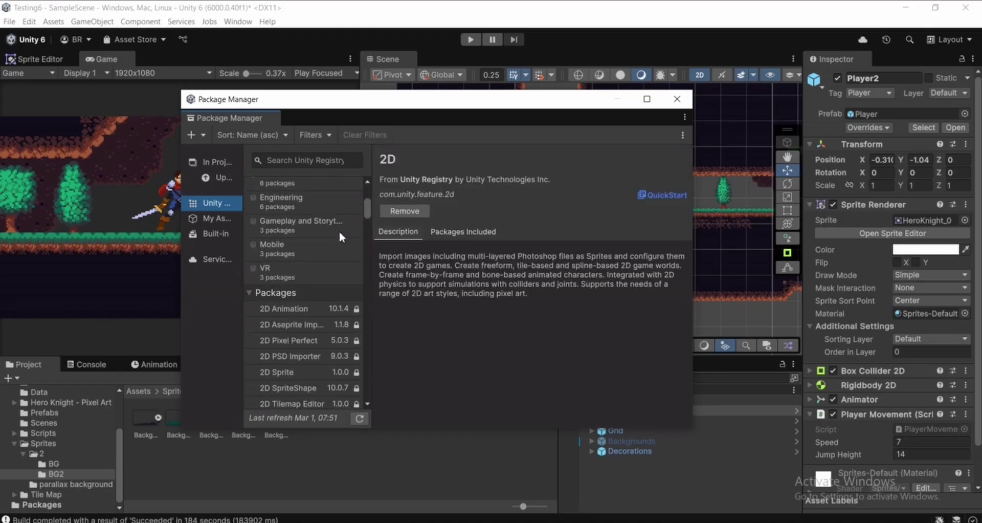
{"action": "scroll", "coordinate": [340, 233], "scroll_direction": "down", "scroll_amount": 5}
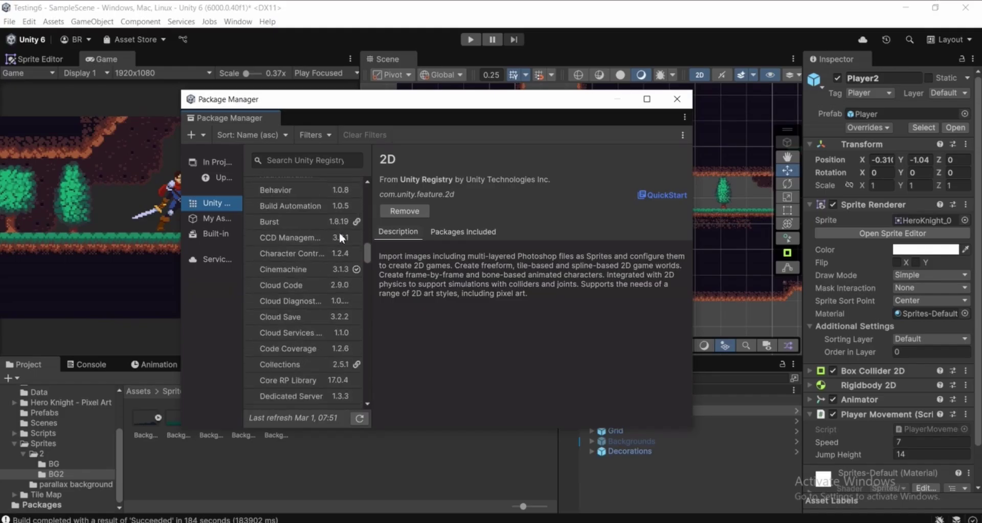
{"action": "left_click", "coordinate": [281, 161]}
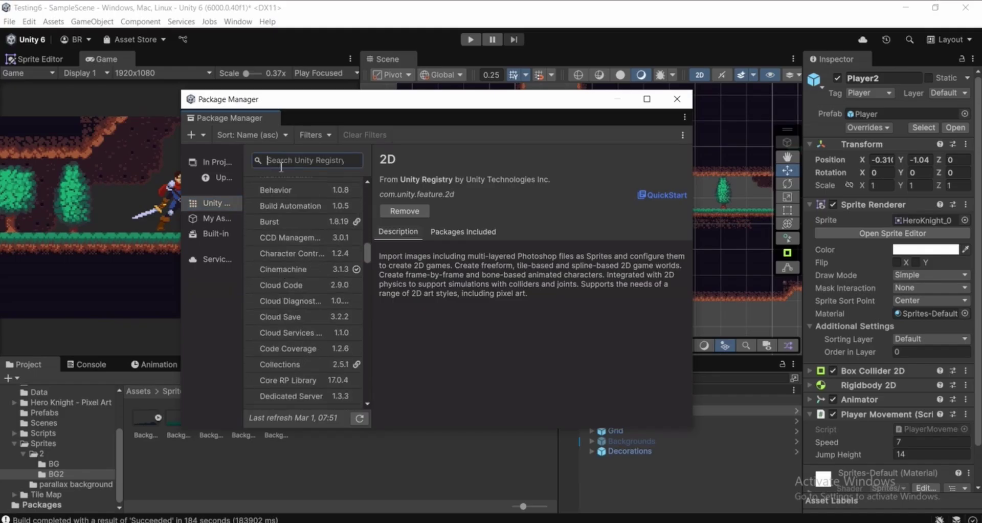
{"action": "type", "text": "cine"}
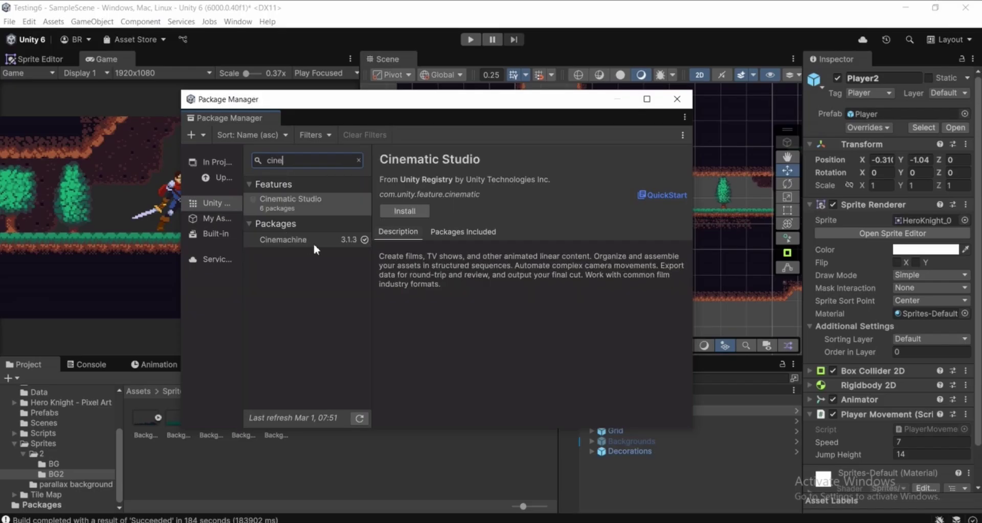
{"action": "left_click", "coordinate": [294, 244]}
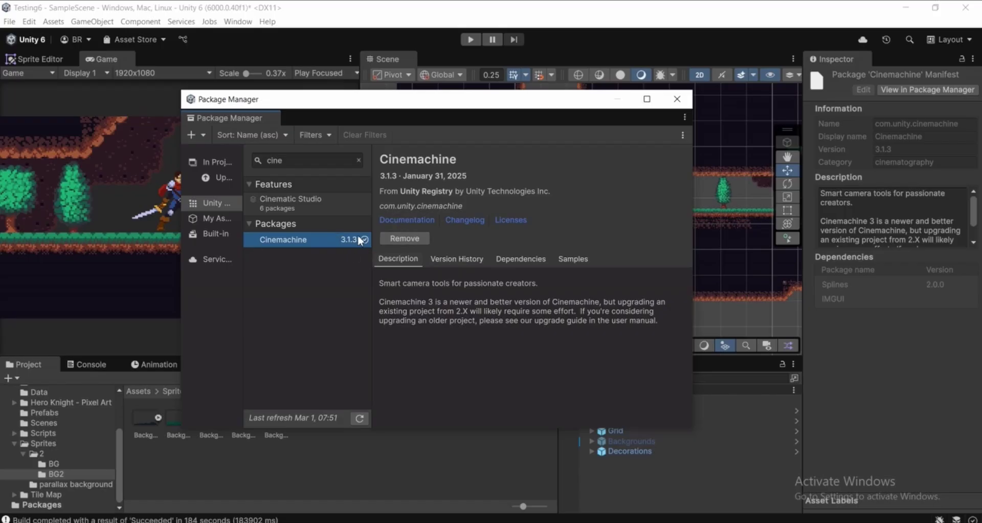
{"action": "left_click", "coordinate": [678, 97]}
- Play-test the scene by running and jumping with the knight to check the camera behavior, and stop play mode
{"action": "middle_click_drag", "start_coordinate": [657, 128], "coordinate": [619, 121]}
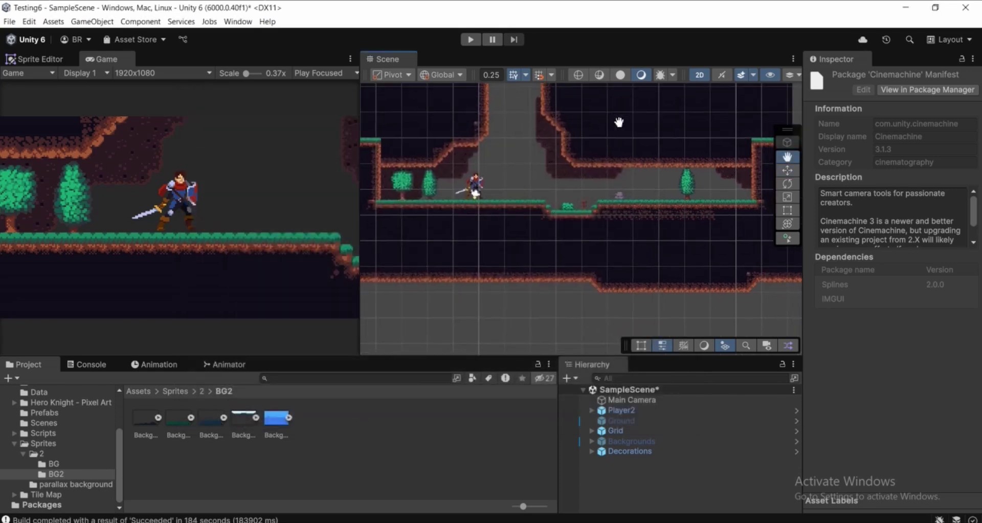
{"action": "middle_click_drag", "start_coordinate": [490, 198], "coordinate": [510, 206]}
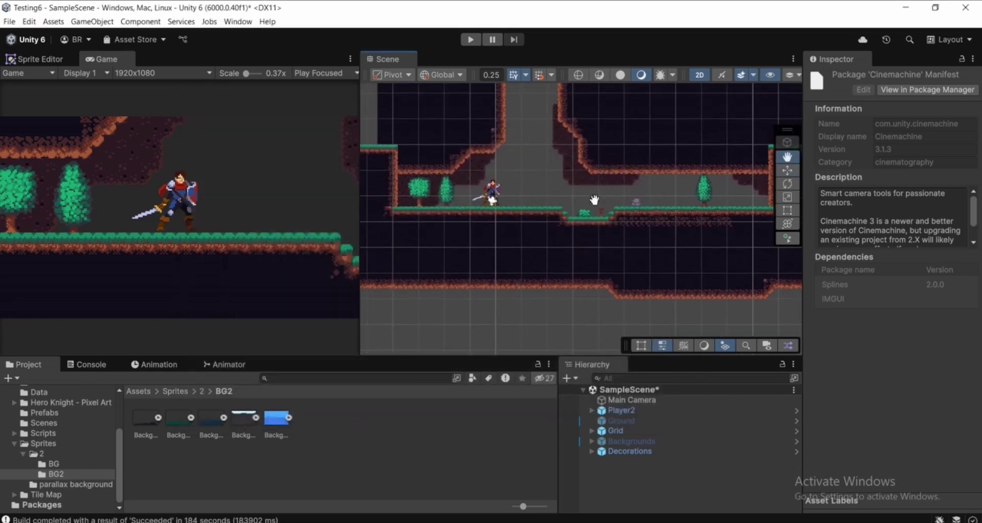
{"action": "left_click", "coordinate": [471, 39]}
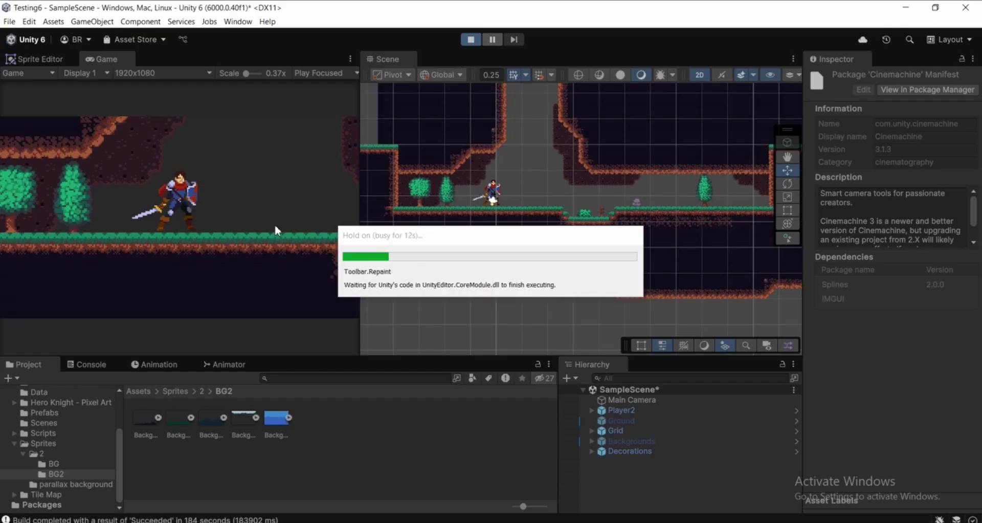
{"action": "key", "text": "d"}
{"action": "key", "text": "space"}
{"action": "key", "text": "a"}
{"action": "key", "text": "d"}
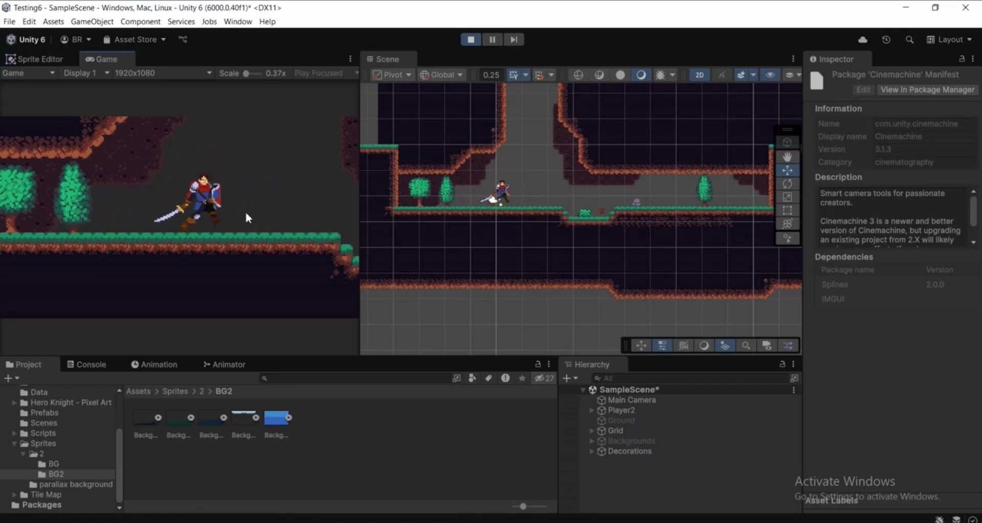
{"action": "left_click", "coordinate": [471, 40]}
{"action": "middle_click_drag", "start_coordinate": [619, 289], "coordinate": [607, 275]}
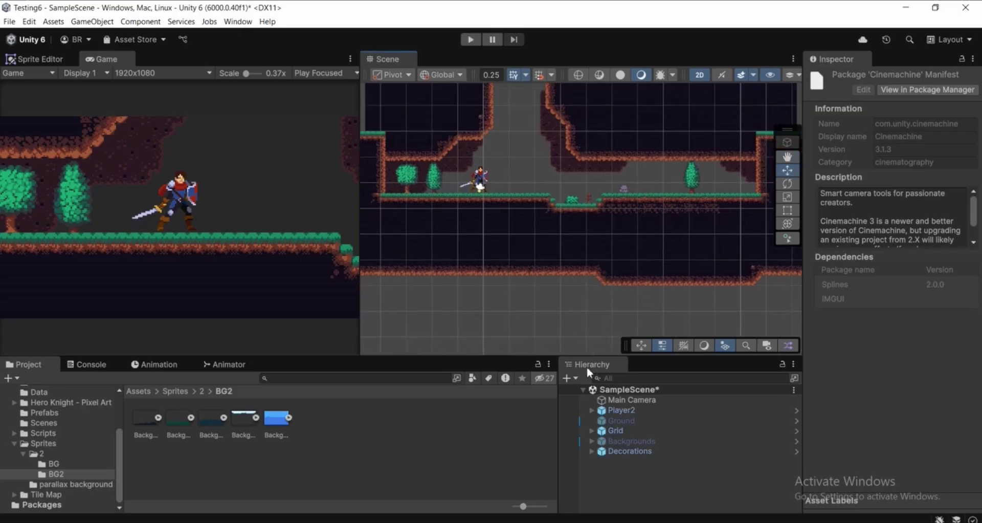
{"action": "right_click", "coordinate": [624, 482]}
{"action": "mouse_move", "coordinate": [681, 454]}
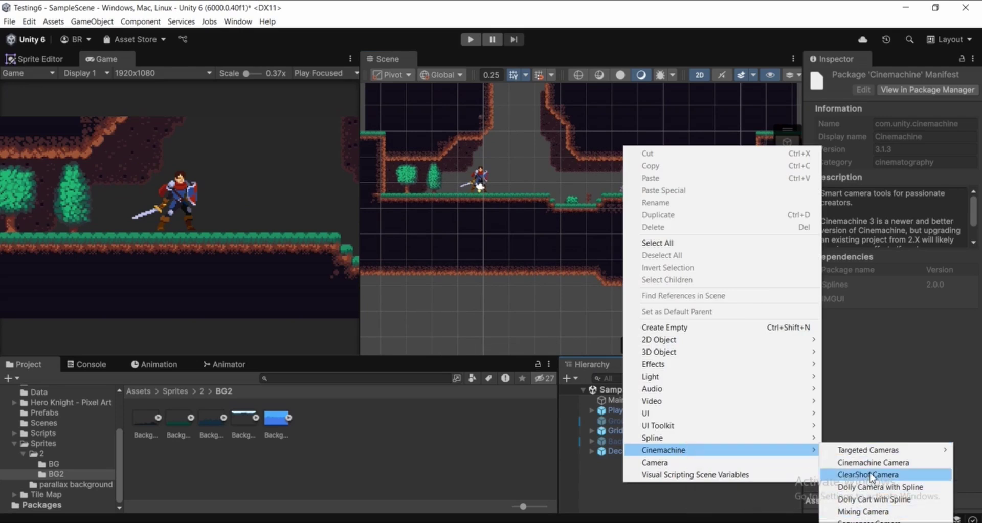
{"action": "mouse_move", "coordinate": [875, 457]}
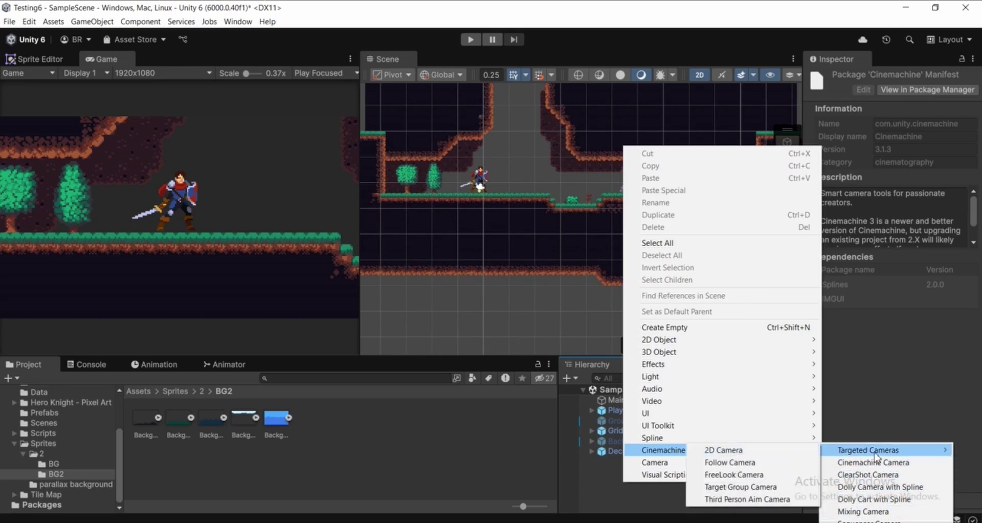
{"action": "left_click", "coordinate": [644, 486]}
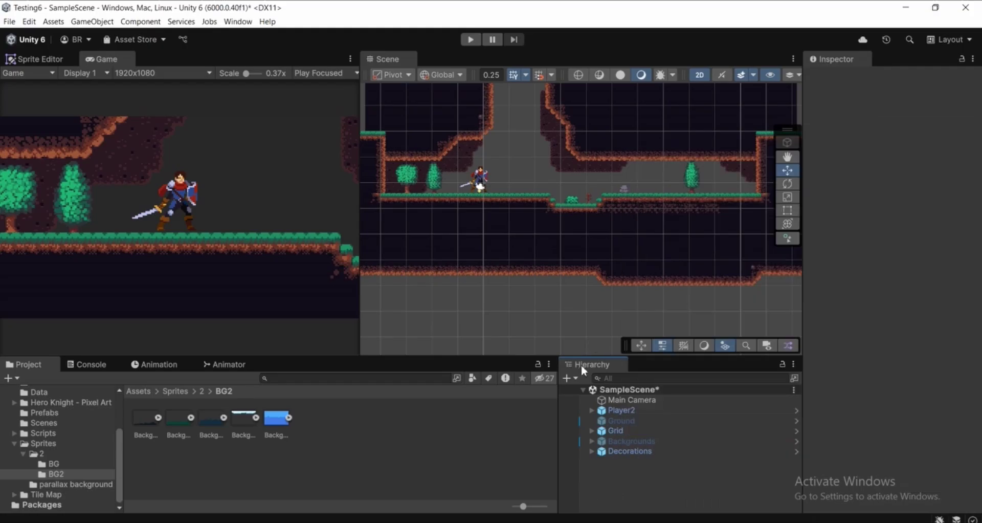
- Add a Cinemachine 2D Camera from the targeted cameras to the scene
{"action": "left_click", "coordinate": [567, 380]}
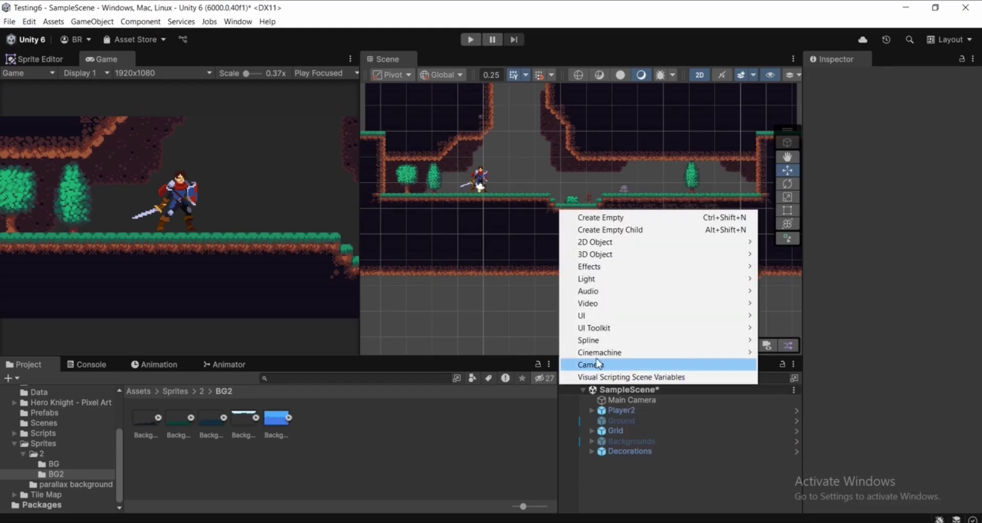
{"action": "mouse_move", "coordinate": [601, 353]}
{"action": "mouse_move", "coordinate": [859, 355]}
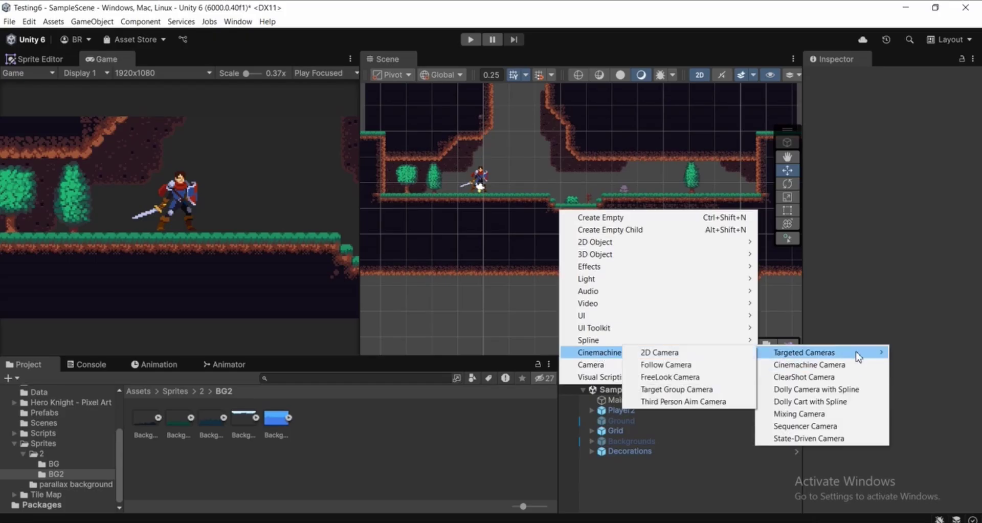
{"action": "left_click", "coordinate": [643, 354]}
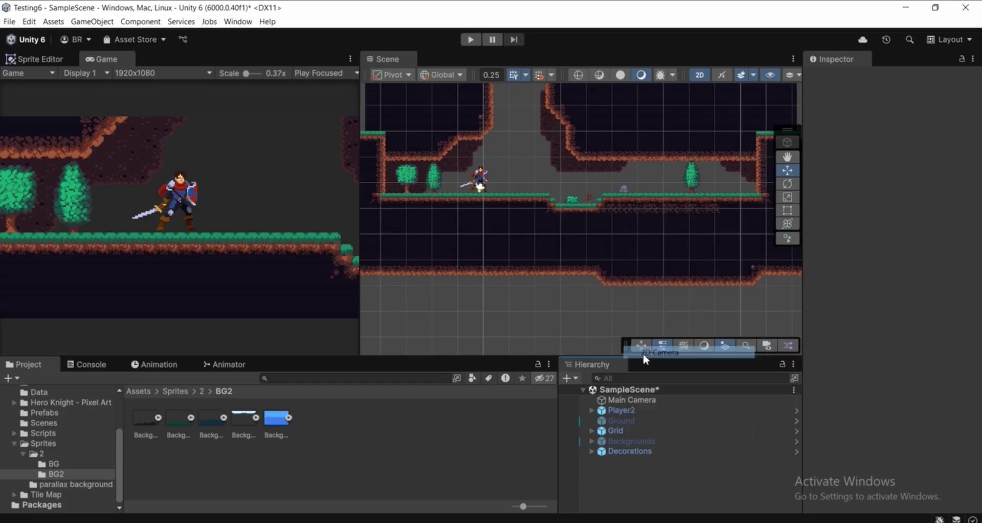
- Examine the Cinemachine Brain component and its settings on the Main Camera
{"action": "middle_click_drag", "start_coordinate": [615, 204], "coordinate": [628, 222]}
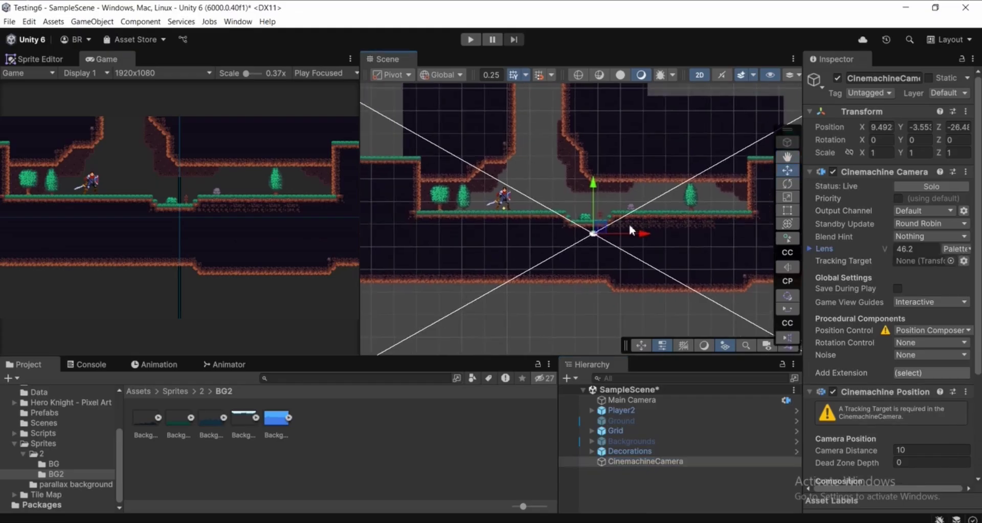
{"action": "scroll", "coordinate": [582, 198], "scroll_direction": "up", "scroll_amount": 5}
{"action": "middle_click_drag", "start_coordinate": [584, 261], "coordinate": [541, 277]}
{"action": "scroll", "coordinate": [601, 261], "scroll_direction": "down", "scroll_amount": 3}
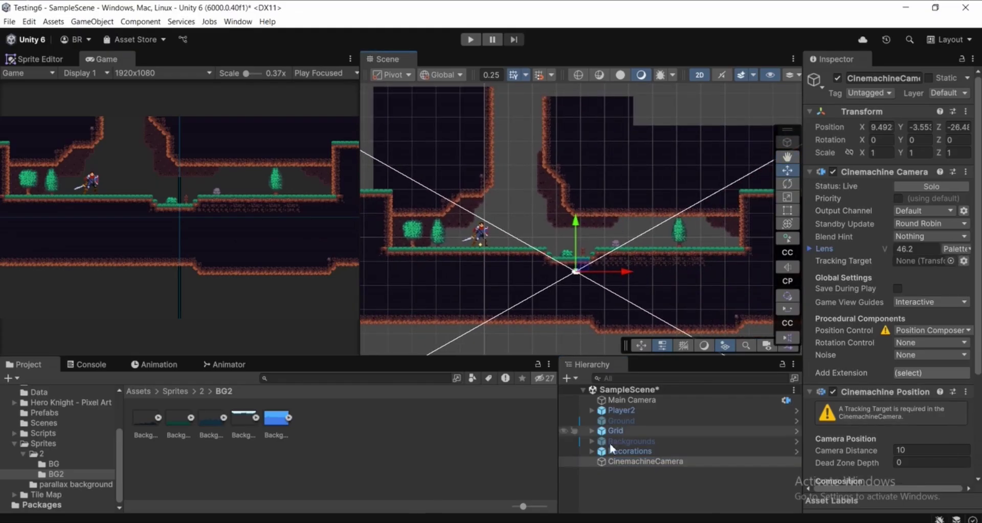
{"action": "left_click", "coordinate": [626, 402]}
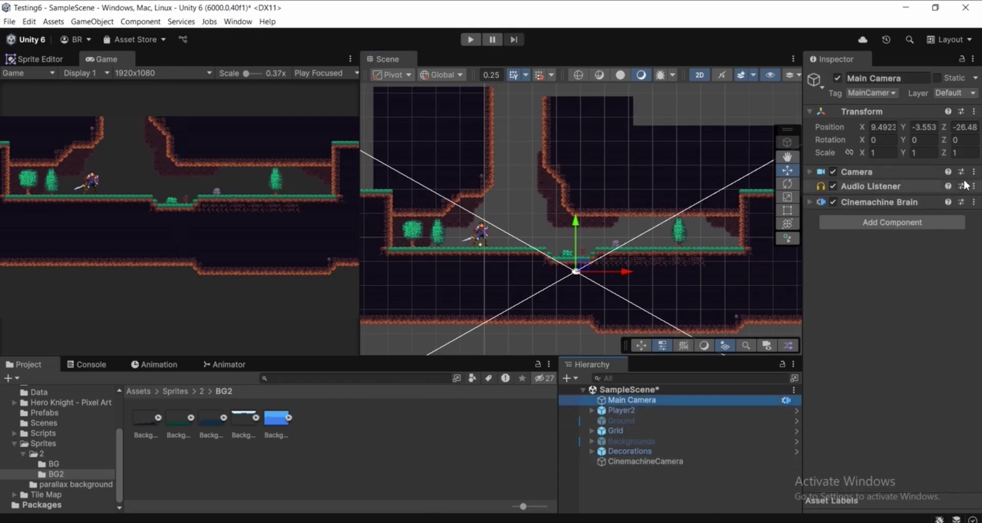
{"action": "left_click", "coordinate": [892, 202]}
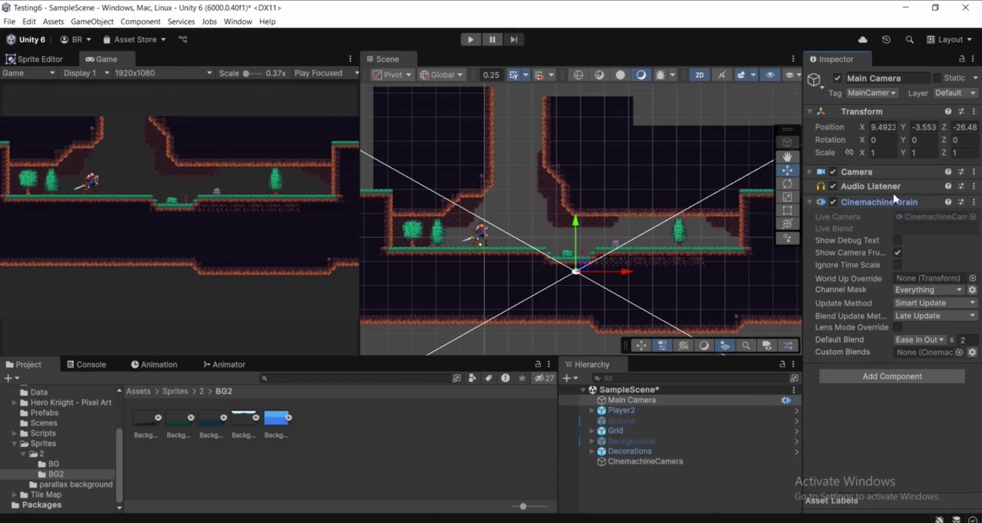
{"action": "left_click", "coordinate": [867, 205]}
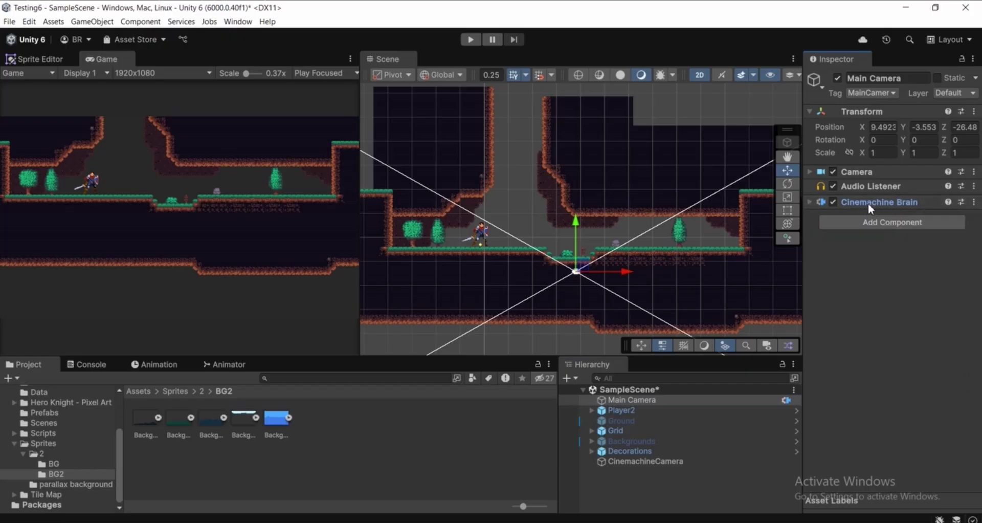
{"action": "left_click", "coordinate": [867, 203]}
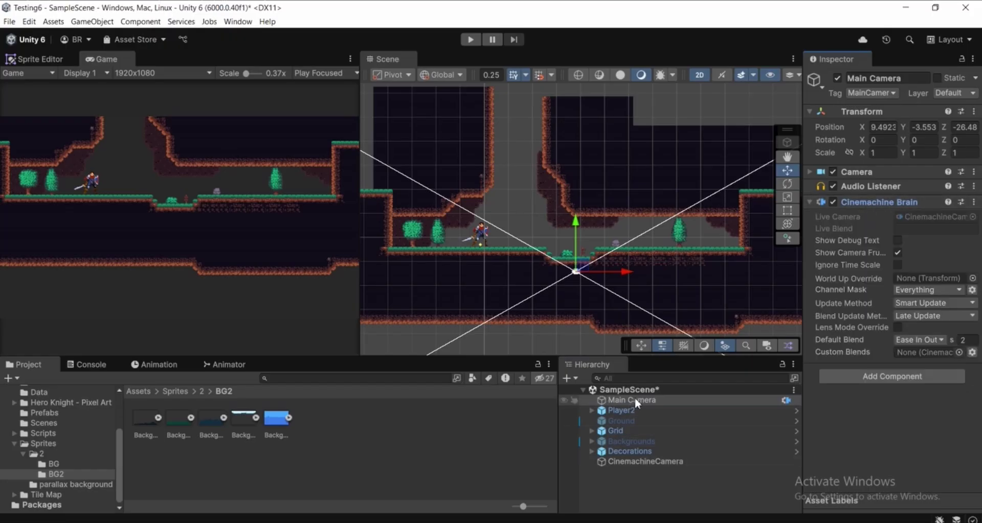
{"action": "left_click", "coordinate": [880, 205]}
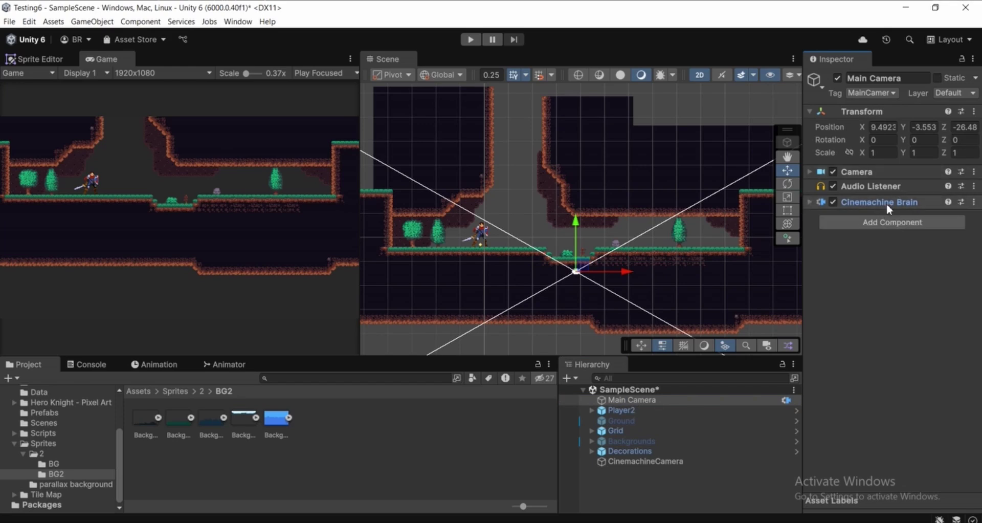
- Compare the CinemachineCamera's components with the Main Camera's Cinemachine Brain settings, leaving the CinemachineCamera selected
{"action": "left_click", "coordinate": [637, 463]}
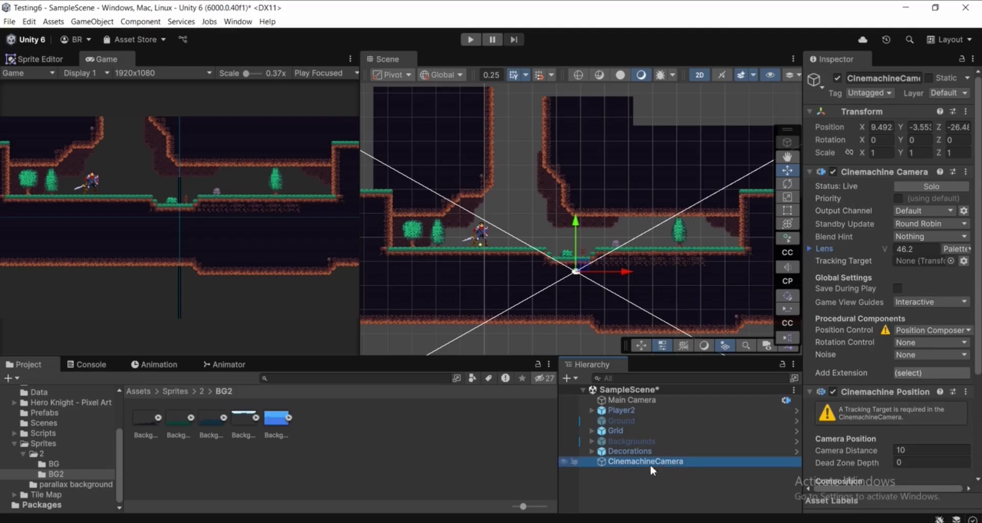
{"action": "left_click", "coordinate": [621, 403]}
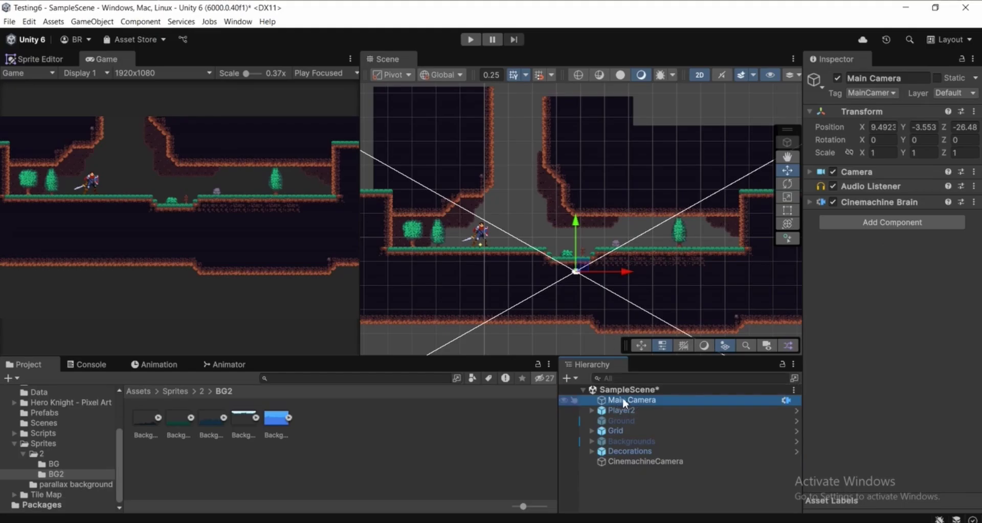
{"action": "left_click", "coordinate": [627, 460]}
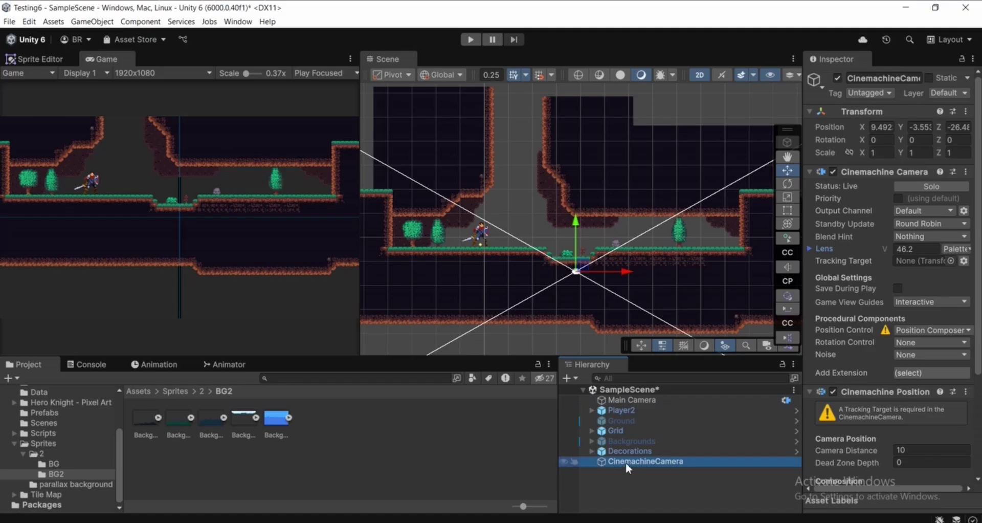
{"action": "left_click", "coordinate": [624, 401]}
{"action": "left_click", "coordinate": [901, 203]}
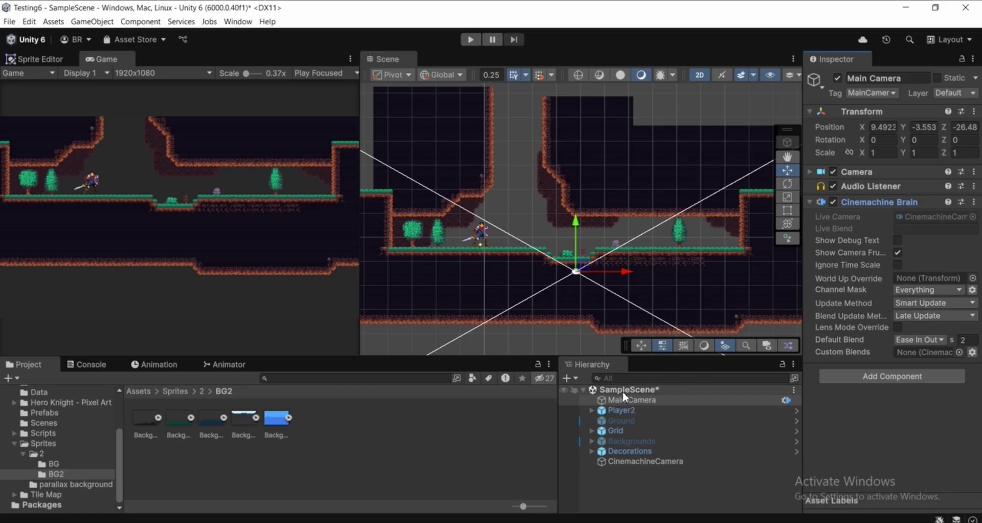
{"action": "middle_click_drag", "start_coordinate": [590, 199], "coordinate": [574, 201]}
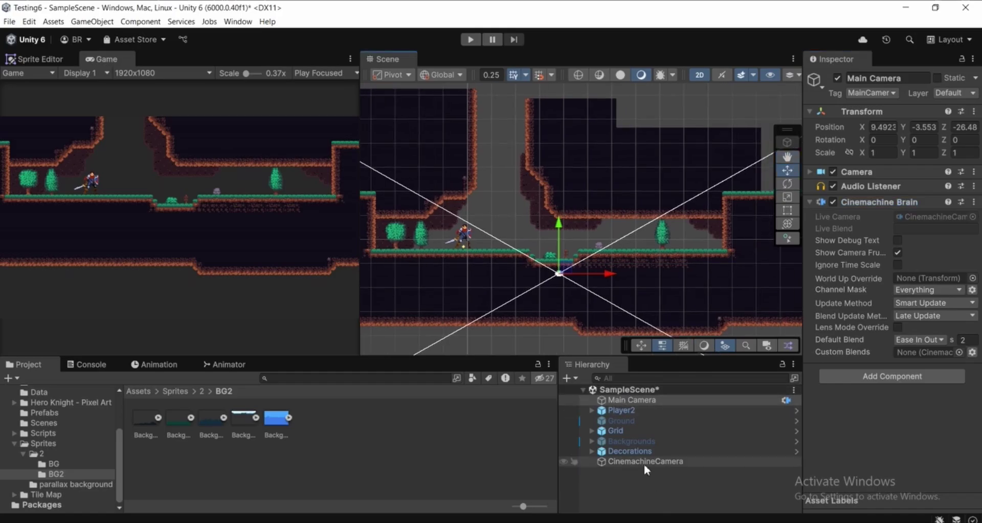
{"action": "left_click", "coordinate": [642, 461]}
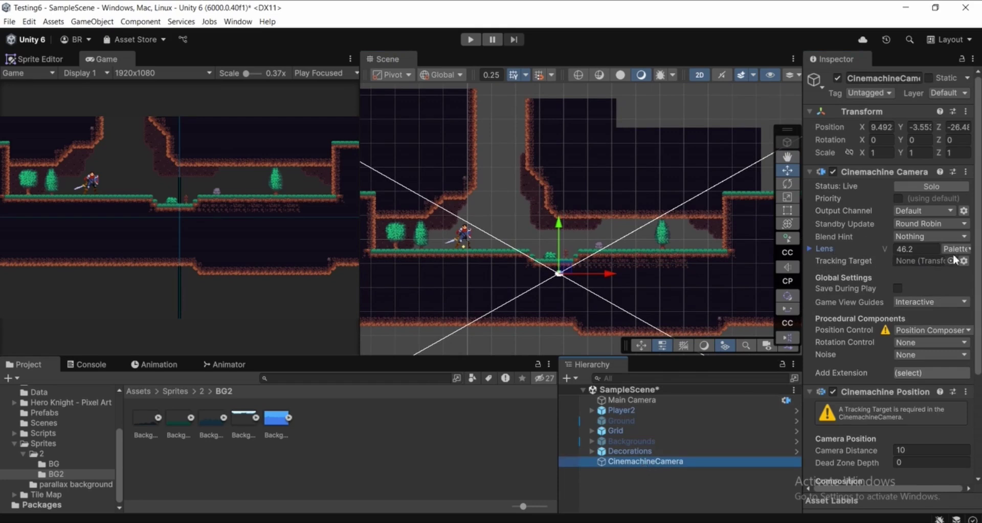
- Assign Player2 as the CinemachineCamera's tracking target
{"action": "middle_click_drag", "start_coordinate": [493, 270], "coordinate": [642, 282]}
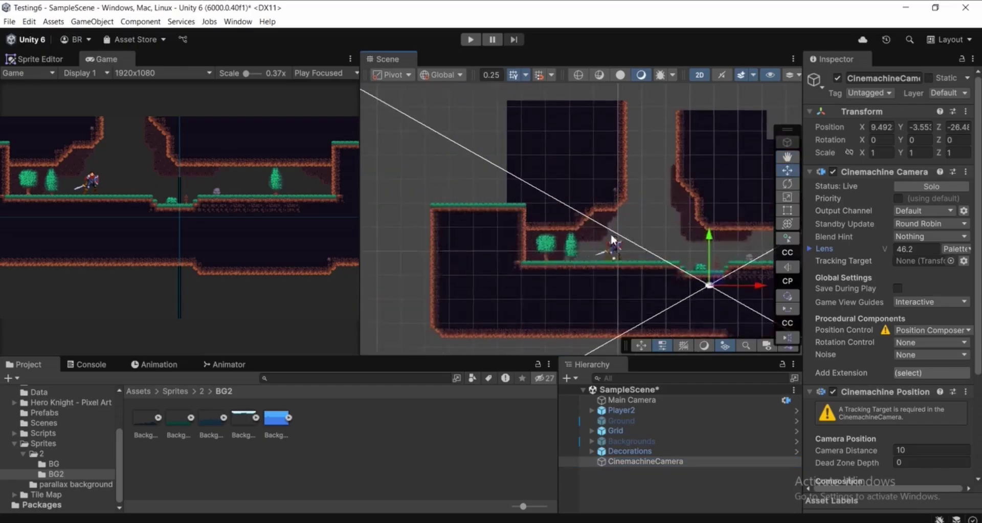
{"action": "scroll", "coordinate": [607, 235], "scroll_direction": "up", "scroll_amount": 7}
{"action": "middle_click_drag", "start_coordinate": [613, 238], "coordinate": [557, 223]}
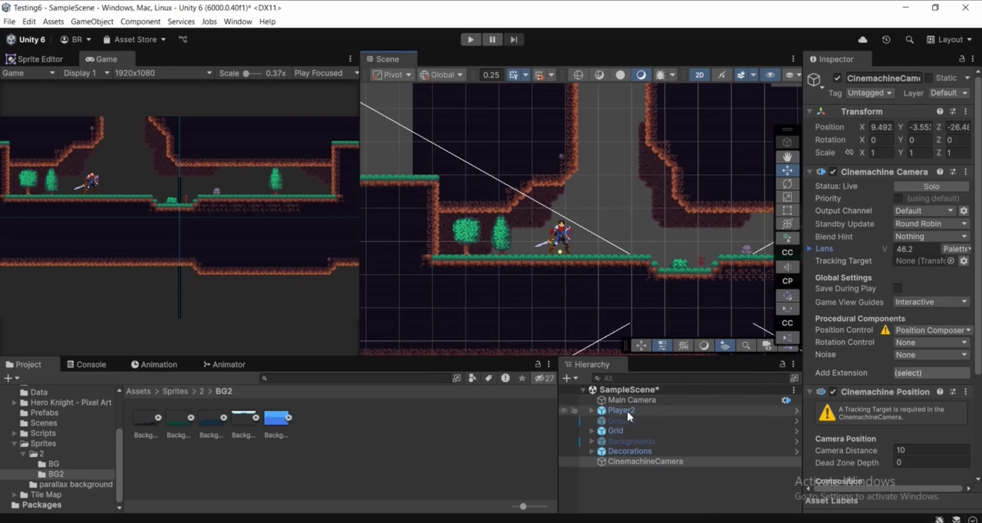
{"action": "left_click_drag", "start_coordinate": [608, 409], "coordinate": [913, 257]}
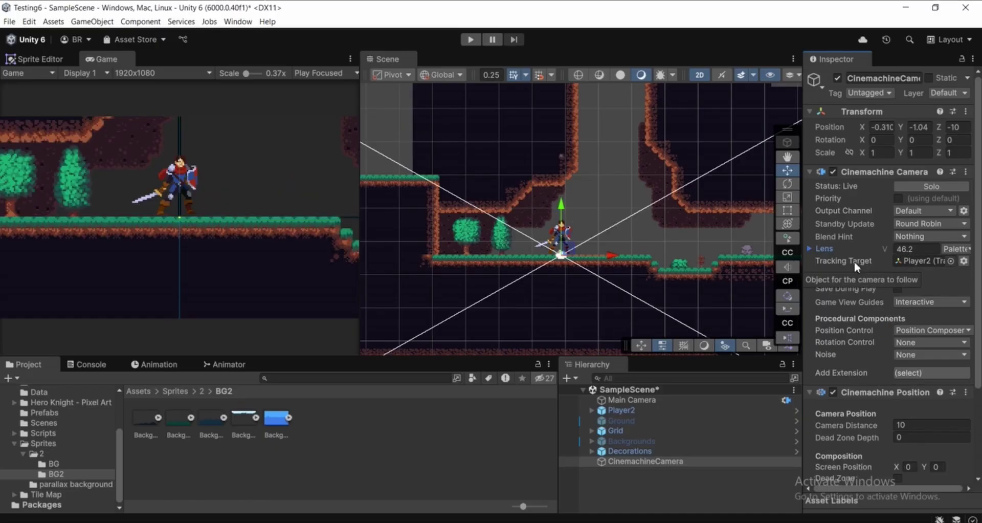
- Clear the CinemachineCamera's tracking target to None, and assign Player2 to it again
{"action": "left_click", "coordinate": [950, 261]}
{"action": "scroll", "coordinate": [878, 307], "scroll_direction": "up", "scroll_amount": 5}
{"action": "left_click", "coordinate": [861, 292]}
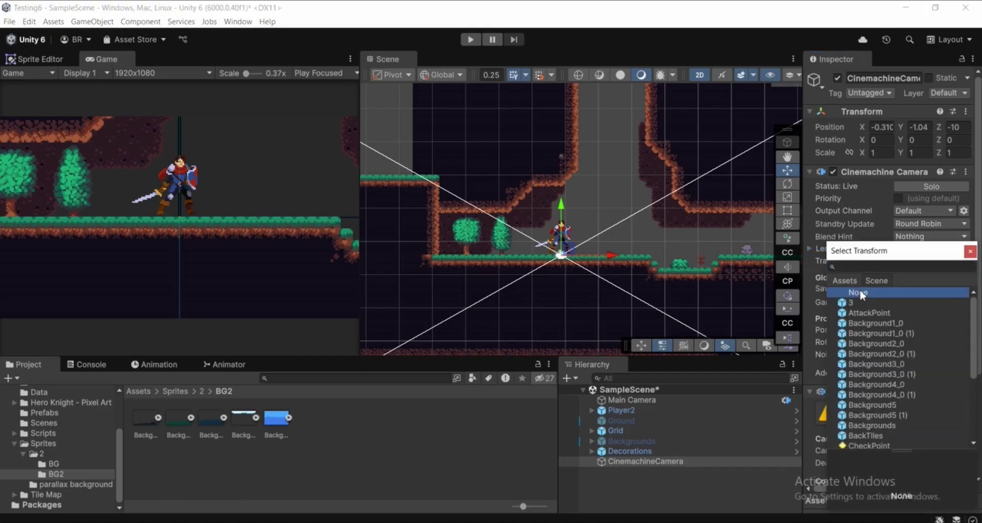
{"action": "left_click", "coordinate": [968, 251]}
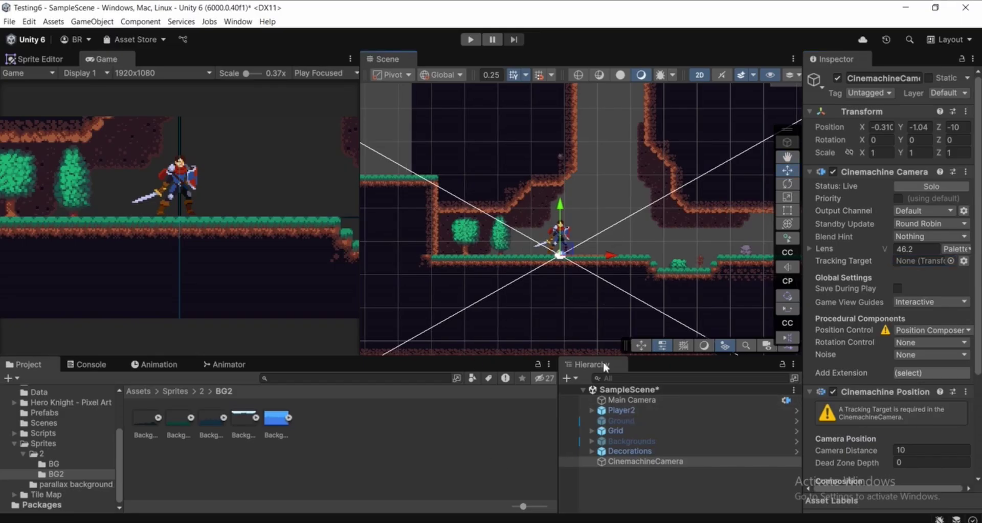
{"action": "left_click_drag", "start_coordinate": [625, 412], "coordinate": [912, 262]}
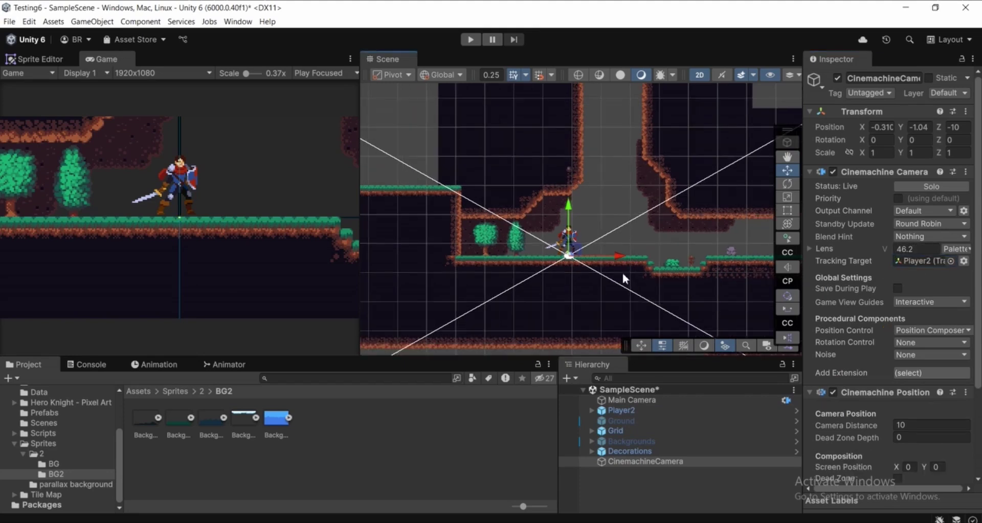
- Play-test the scene, running and jumping with the knight to check how the Cinemachine camera follows it
{"action": "scroll", "coordinate": [843, 319], "scroll_direction": "down", "scroll_amount": 5}
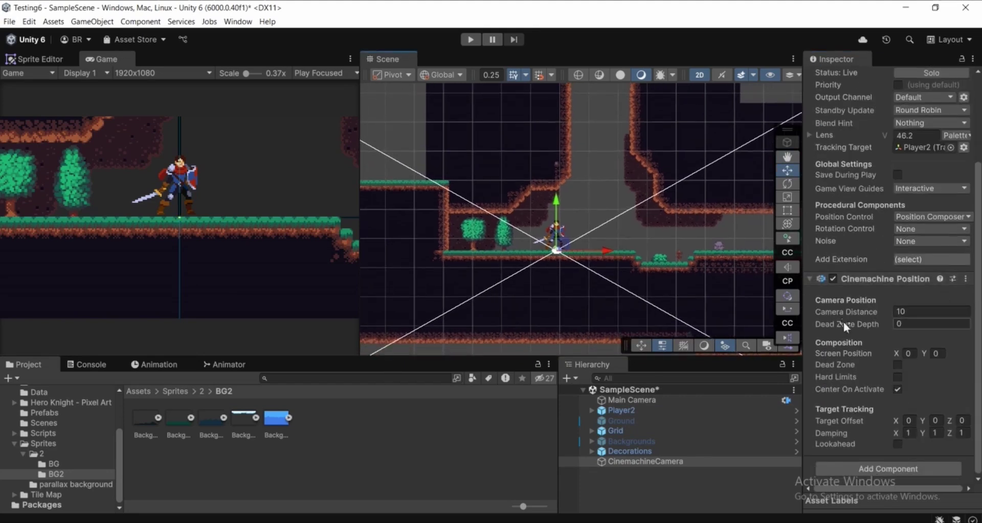
{"action": "scroll", "coordinate": [863, 325], "scroll_direction": "up", "scroll_amount": 5}
{"action": "scroll", "coordinate": [623, 200], "scroll_direction": "up", "scroll_amount": 3}
{"action": "scroll", "coordinate": [623, 196], "scroll_direction": "down", "scroll_amount": 1}
{"action": "middle_click_drag", "start_coordinate": [576, 297], "coordinate": [523, 294]}
{"action": "middle_click_drag", "start_coordinate": [567, 238], "coordinate": [534, 269]}
{"action": "left_click", "coordinate": [469, 39]}
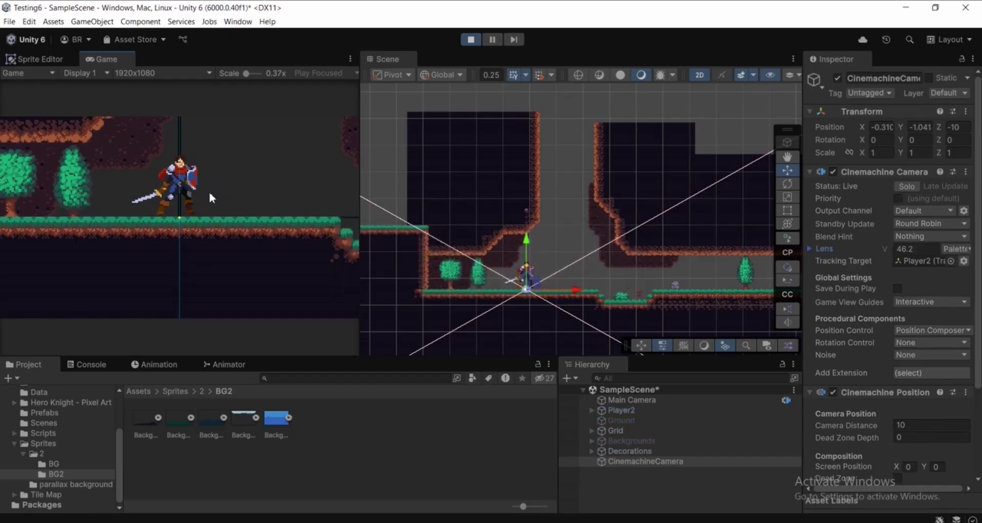
{"action": "key", "text": "a"}
{"action": "key", "text": "space"}
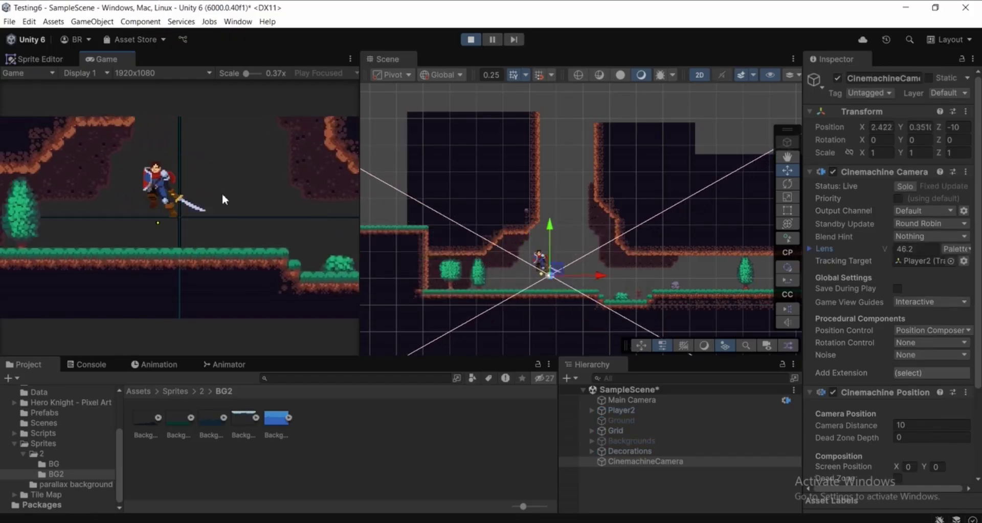
{"action": "key", "text": "d"}
{"action": "scroll", "coordinate": [551, 291], "scroll_direction": "up", "scroll_amount": 6}
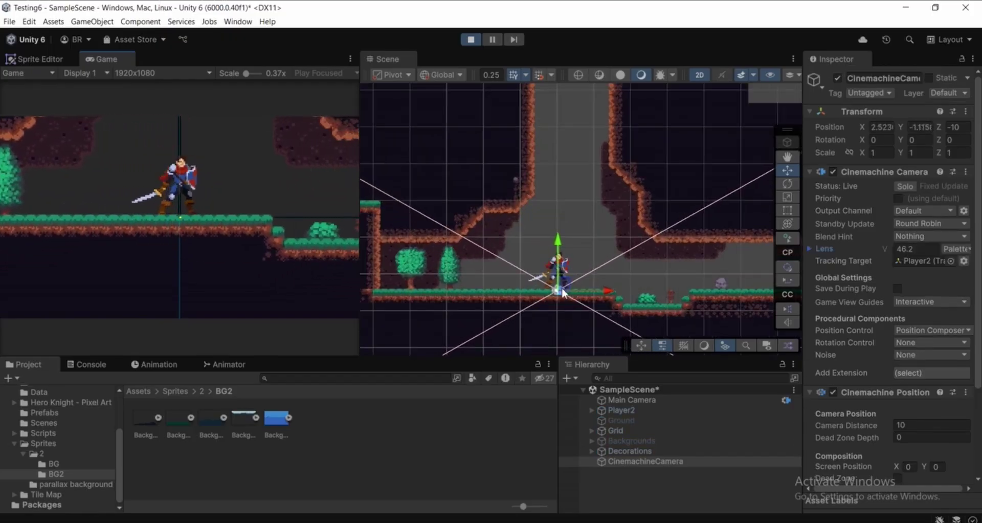
{"action": "key", "text": "a"}
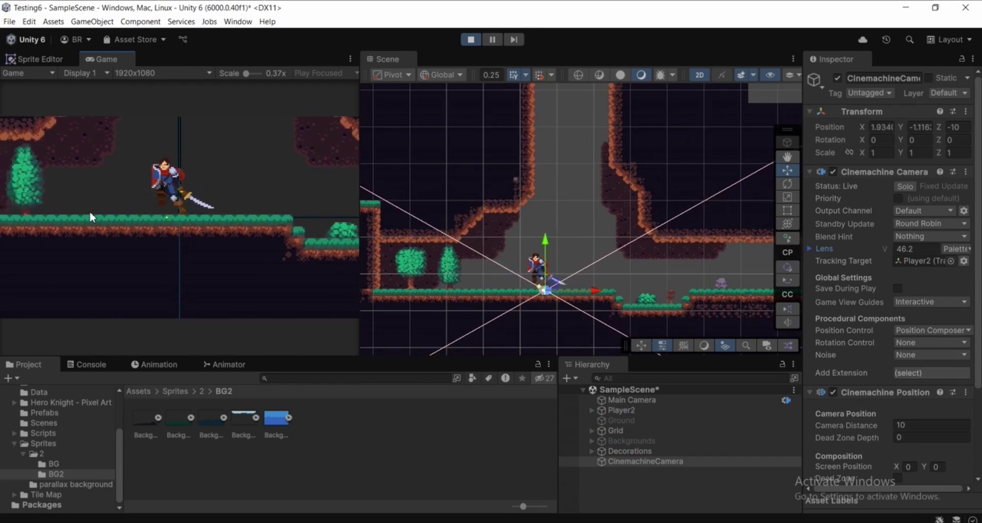
{"action": "key", "text": "space"}
{"action": "key", "text": "d"}
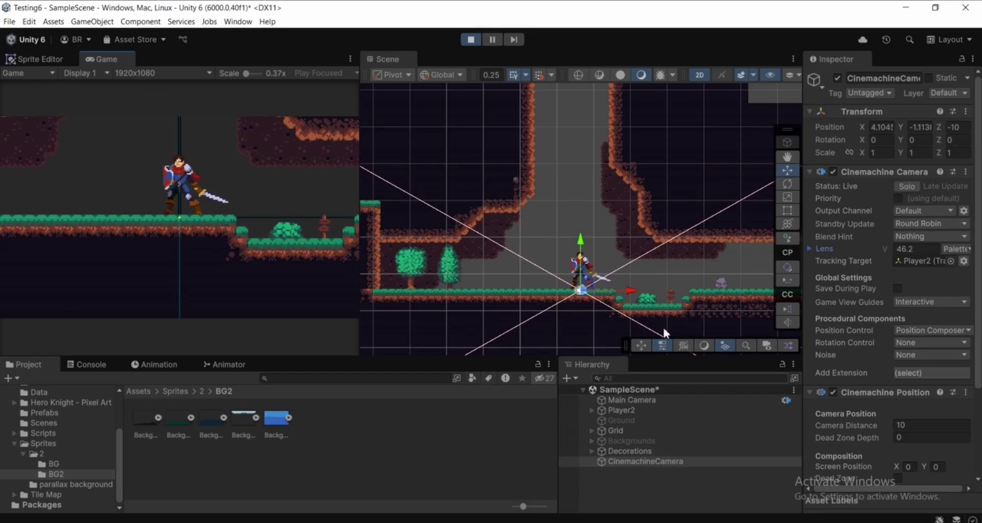
- Enable the Dead Zone in the CinemachineCamera's Position Composer composition settings while the game is running
{"action": "scroll", "coordinate": [890, 295], "scroll_direction": "down", "scroll_amount": 3}
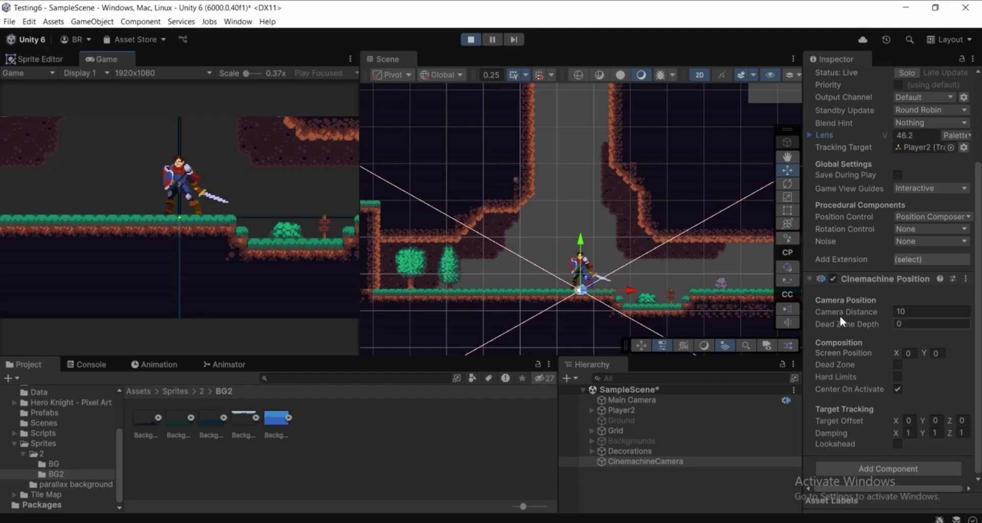
{"action": "left_click", "coordinate": [900, 311]}
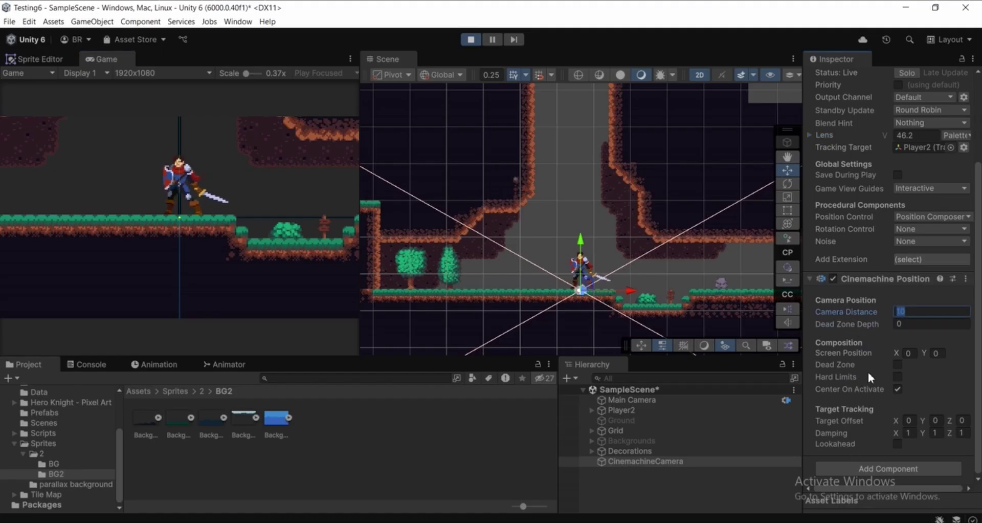
{"action": "left_click", "coordinate": [896, 364]}
{"action": "left_click", "coordinate": [896, 364]}
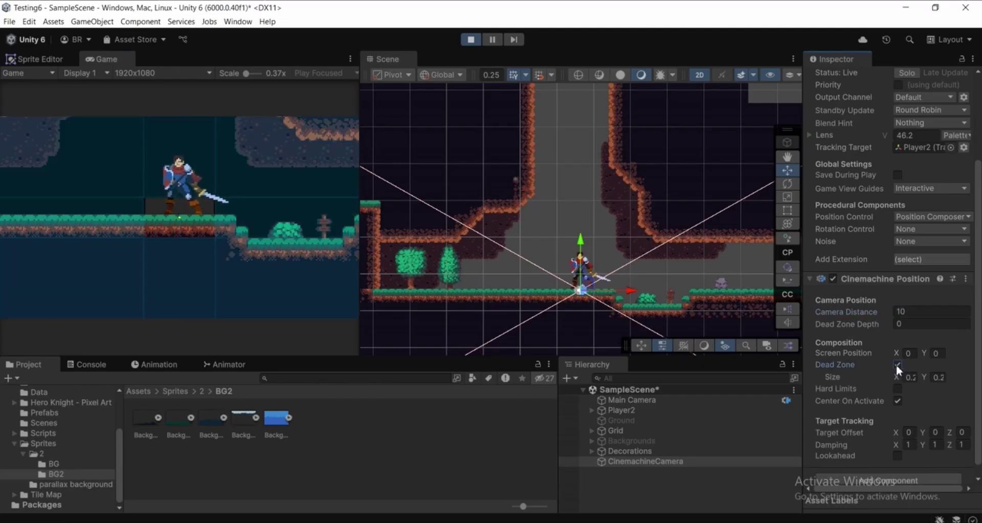
- Run the knight back and forth to test the camera's dead zone, and stop play mode
{"action": "left_click", "coordinate": [263, 199]}
{"action": "key", "text": "a"}
{"action": "key", "text": "d"}
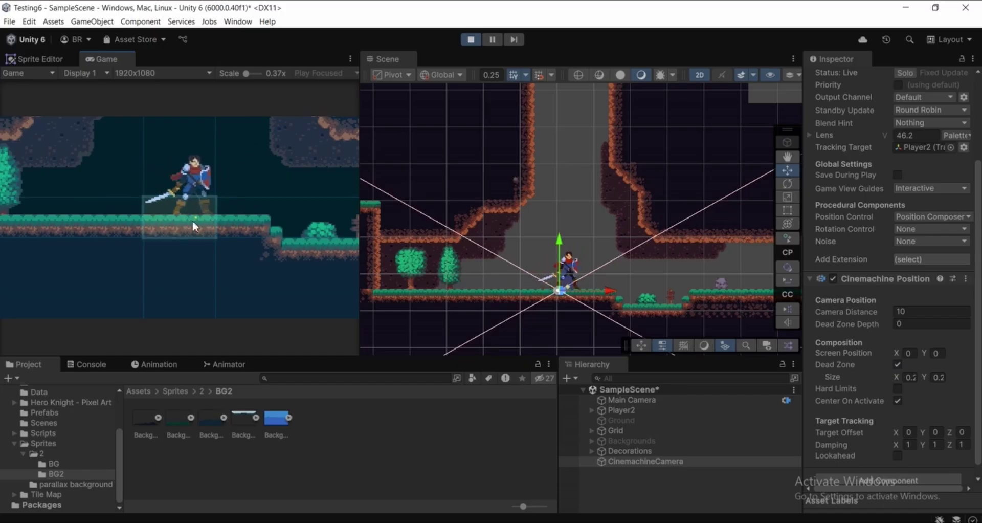
{"action": "key", "text": "d"}
{"action": "key", "text": "a"}
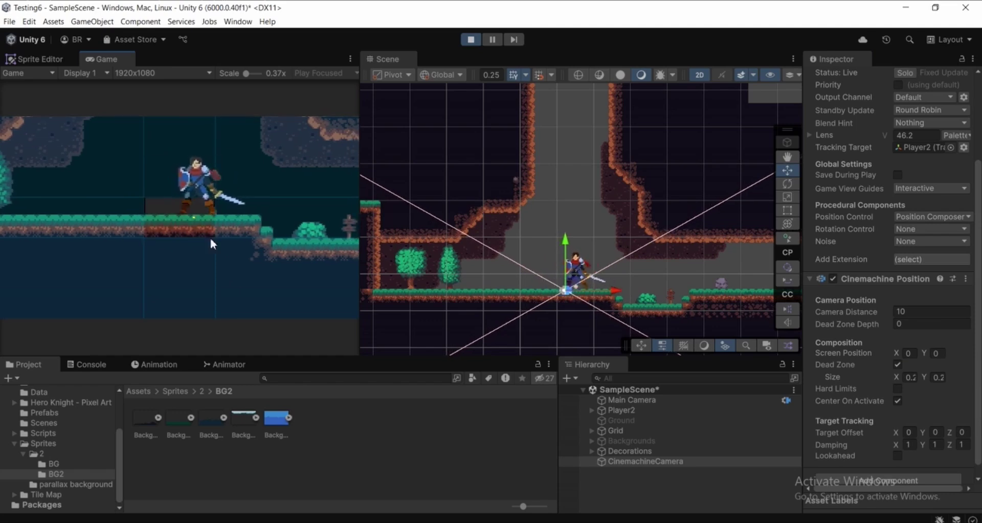
{"action": "key", "text": "a"}
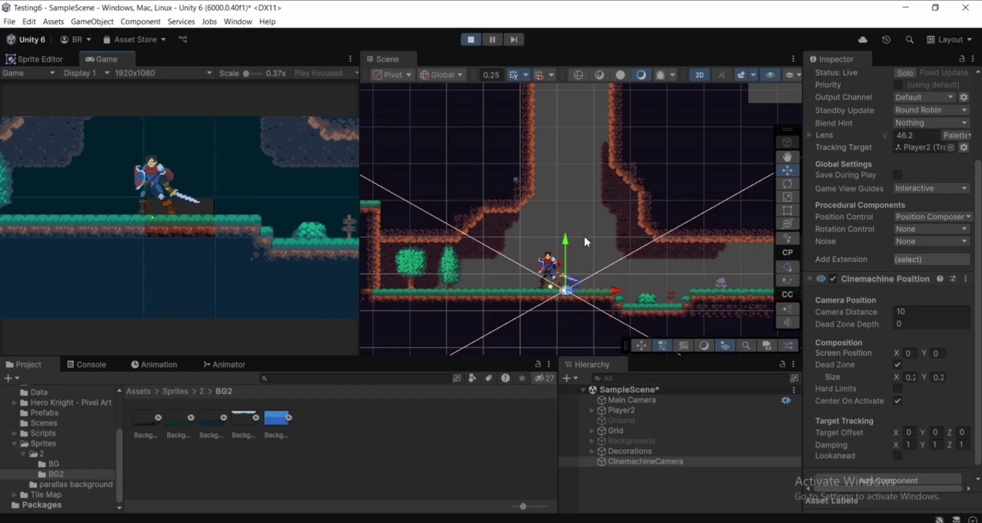
{"action": "key", "text": "d"}
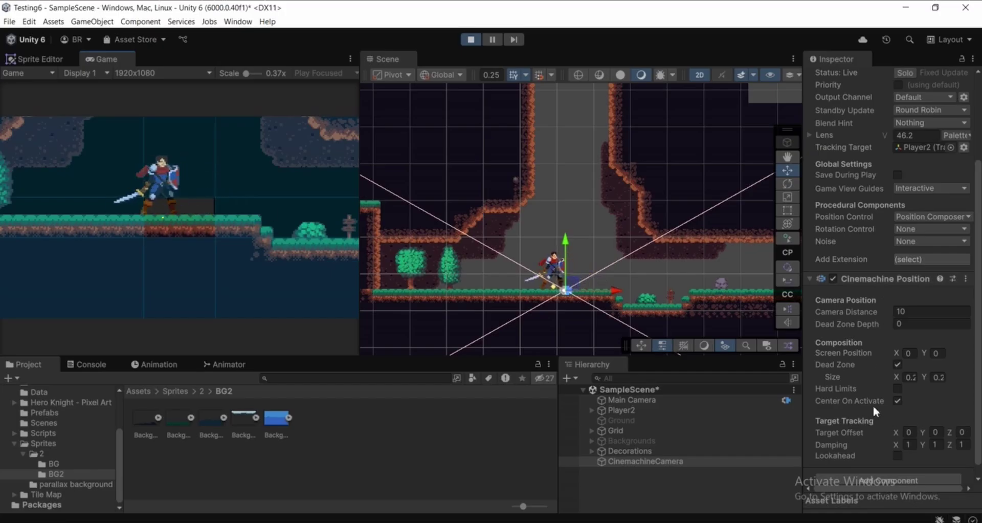
{"action": "left_click", "coordinate": [470, 39]}
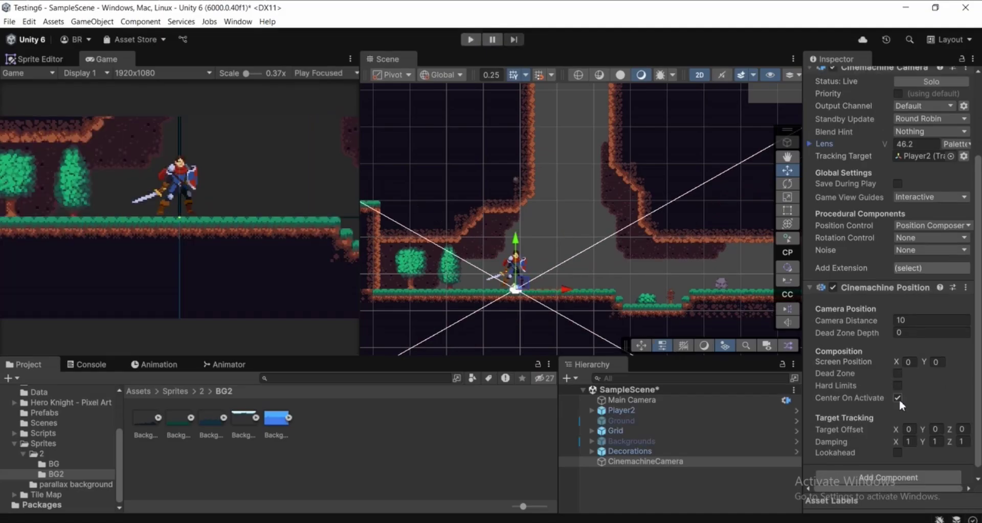
{"action": "scroll", "coordinate": [920, 316], "scroll_direction": "down", "scroll_amount": 1}
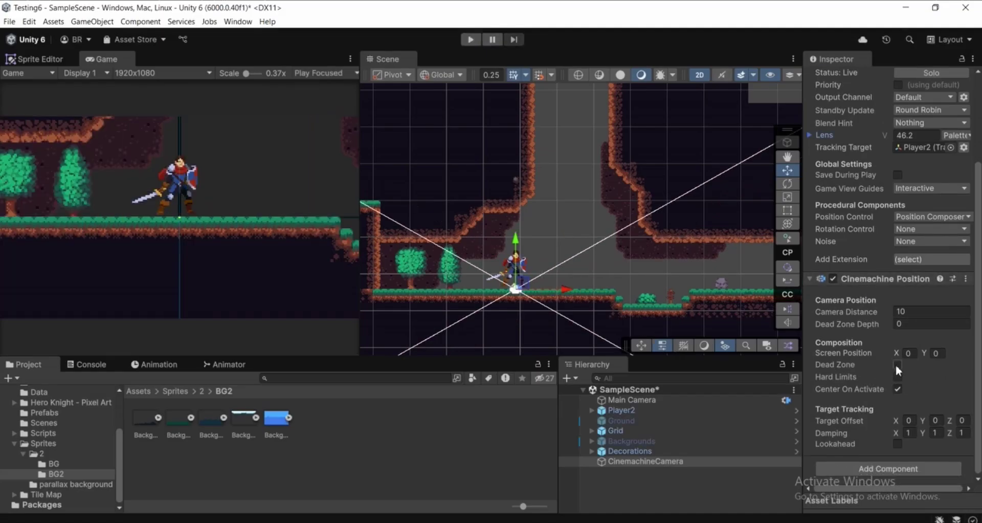
{"action": "middle_click_drag", "start_coordinate": [495, 233], "coordinate": [493, 242]}
{"action": "scroll", "coordinate": [508, 280], "scroll_direction": "up", "scroll_amount": 1}
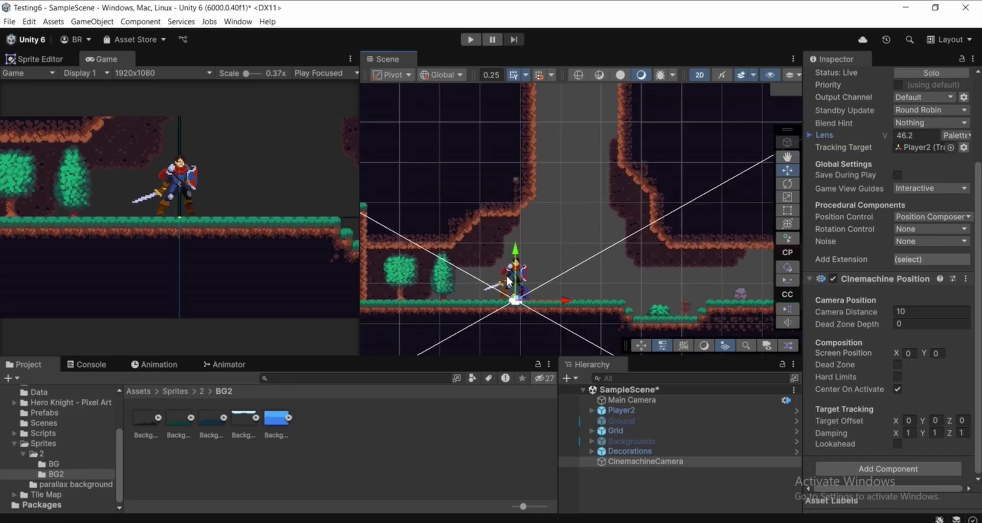
{"action": "middle_click_drag", "start_coordinate": [530, 278], "coordinate": [513, 258]}
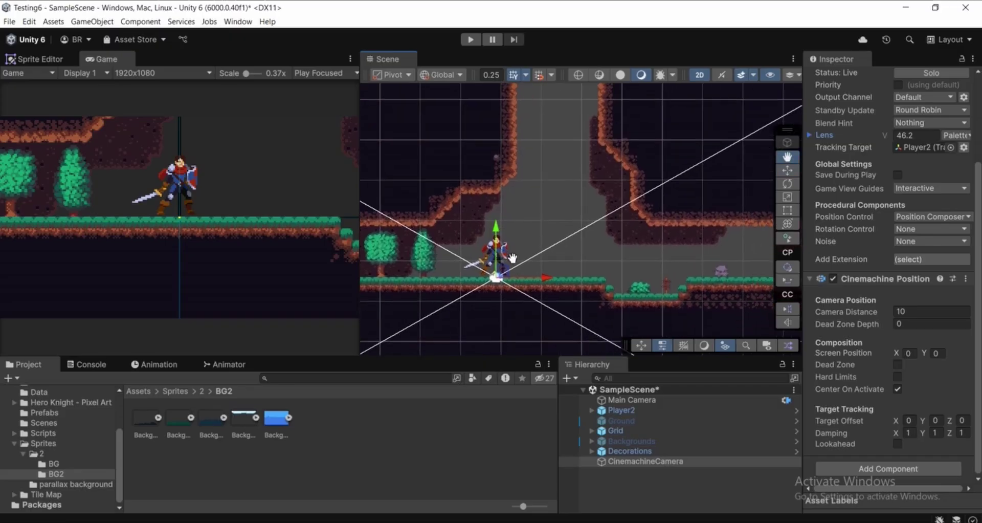
{"action": "left_click", "coordinate": [438, 452]}
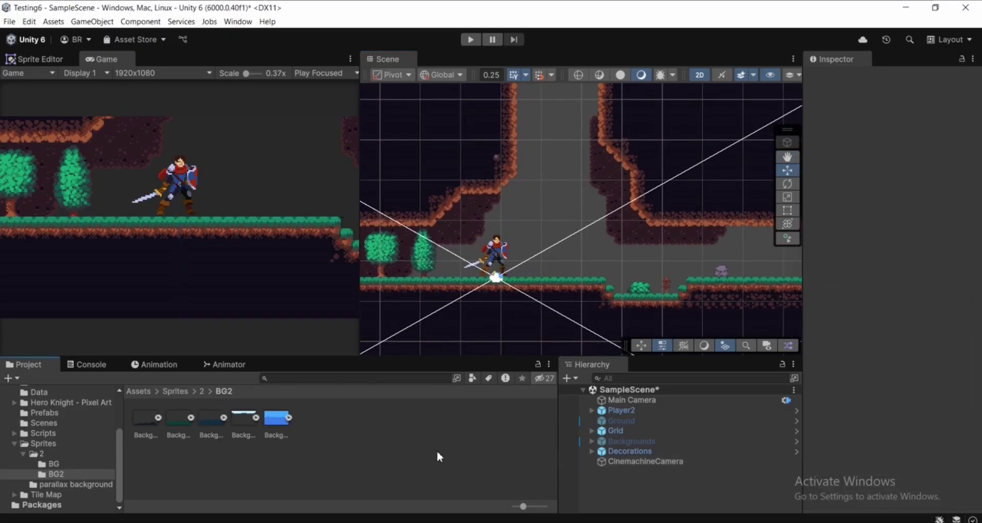
{"action": "middle_click_drag", "start_coordinate": [591, 235], "coordinate": [611, 244]}
{"action": "left_click", "coordinate": [343, 443]}
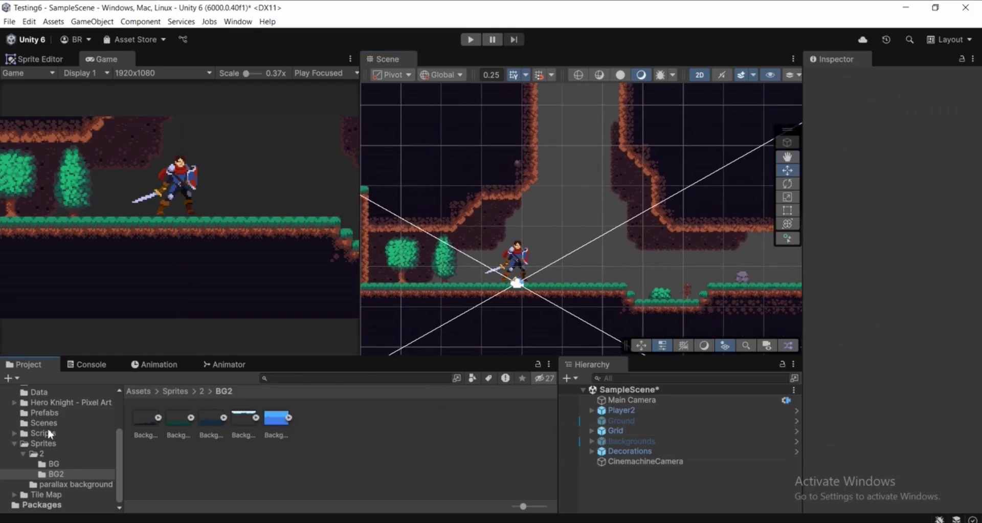
- Place the Background1, Background5 and Background4 sprites from the BG2 folder in the scene near the knight
{"action": "left_click", "coordinate": [148, 424]}
{"action": "left_click_drag", "start_coordinate": [564, 224], "coordinate": [548, 253]}
{"action": "scroll", "coordinate": [546, 259], "scroll_direction": "up", "scroll_amount": 1}
{"action": "scroll", "coordinate": [546, 259], "scroll_direction": "up", "scroll_amount": 1}
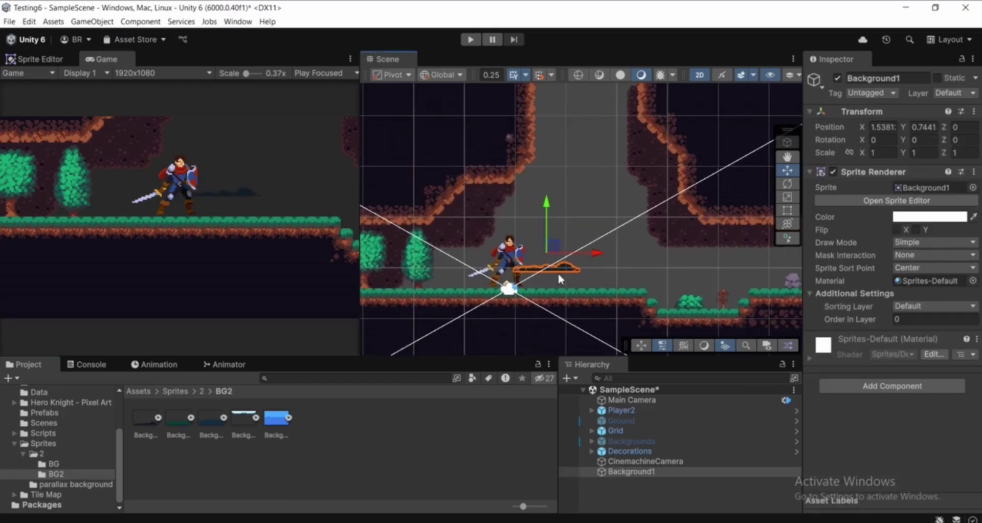
{"action": "left_click_drag", "start_coordinate": [277, 418], "coordinate": [566, 255]}
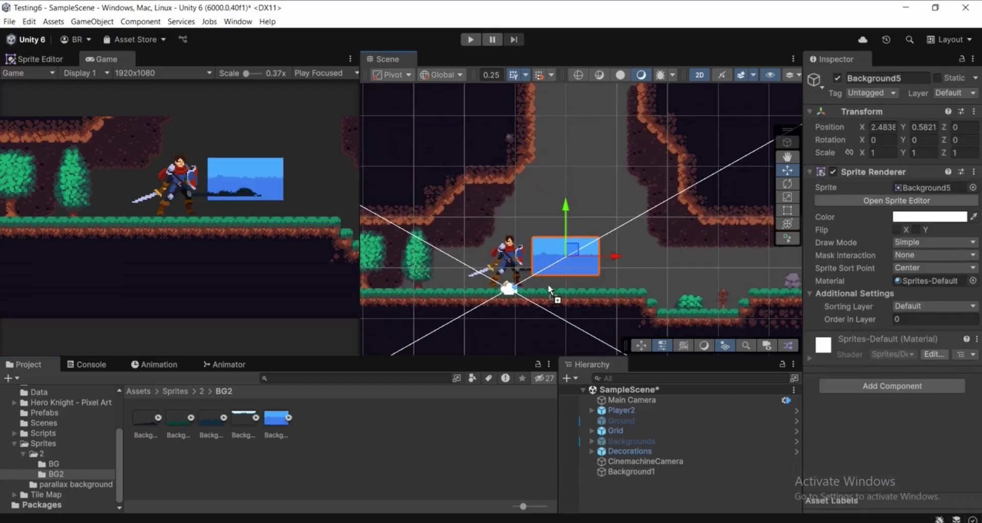
{"action": "left_click_drag", "start_coordinate": [239, 431], "coordinate": [565, 193]}
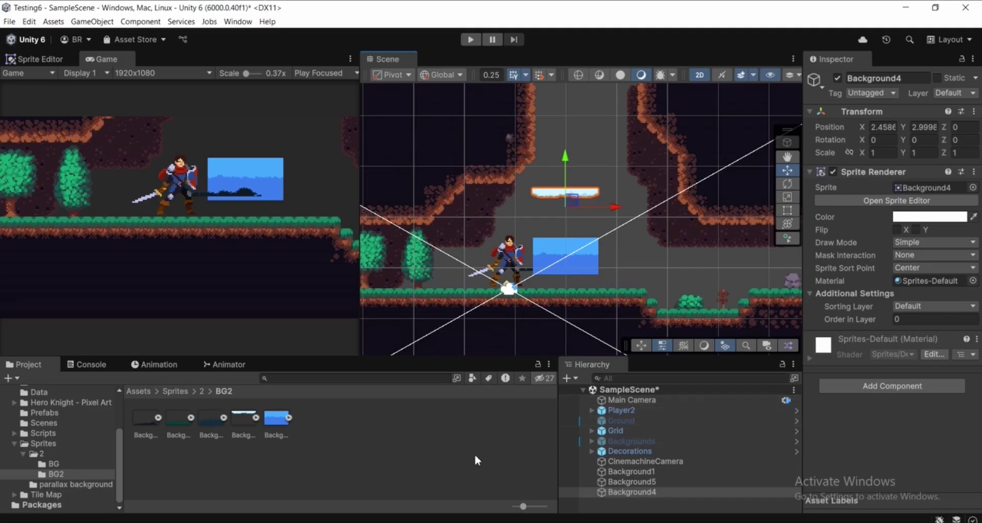
- Check the placed background objects, and add the Background3 and Background2 sprites to the scene beside them
{"action": "left_click", "coordinate": [640, 471]}
{"action": "left_click", "coordinate": [655, 479]}
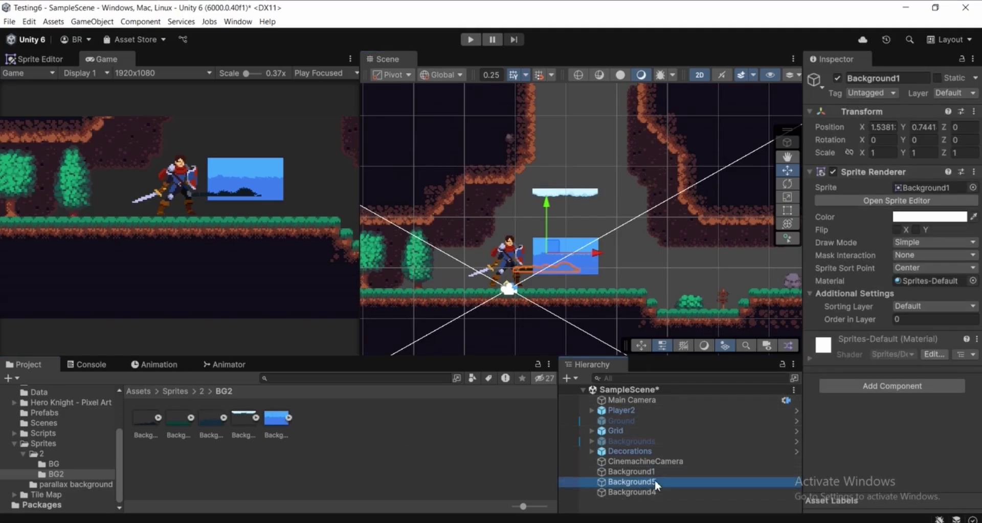
{"action": "left_click", "coordinate": [638, 493]}
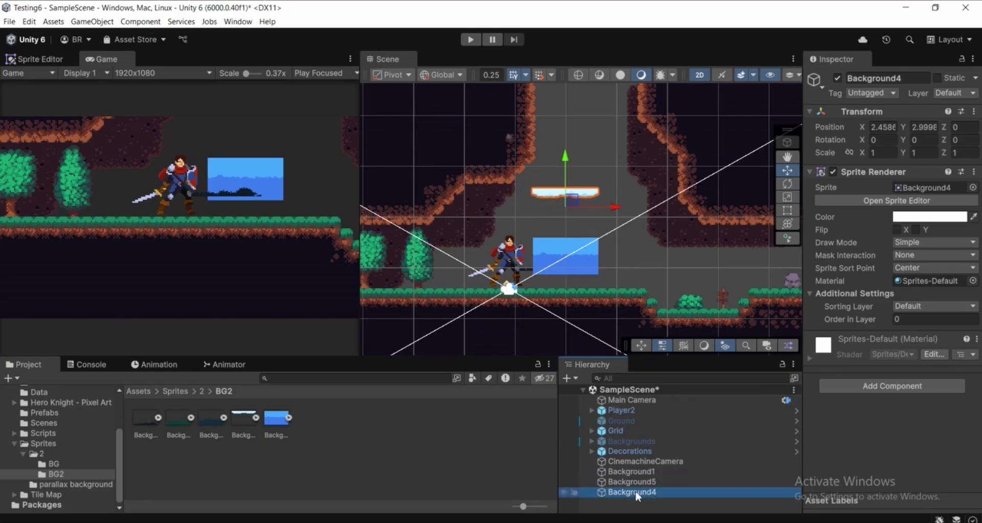
{"action": "left_click", "coordinate": [205, 424]}
{"action": "left_click_drag", "start_coordinate": [204, 423], "coordinate": [562, 202]}
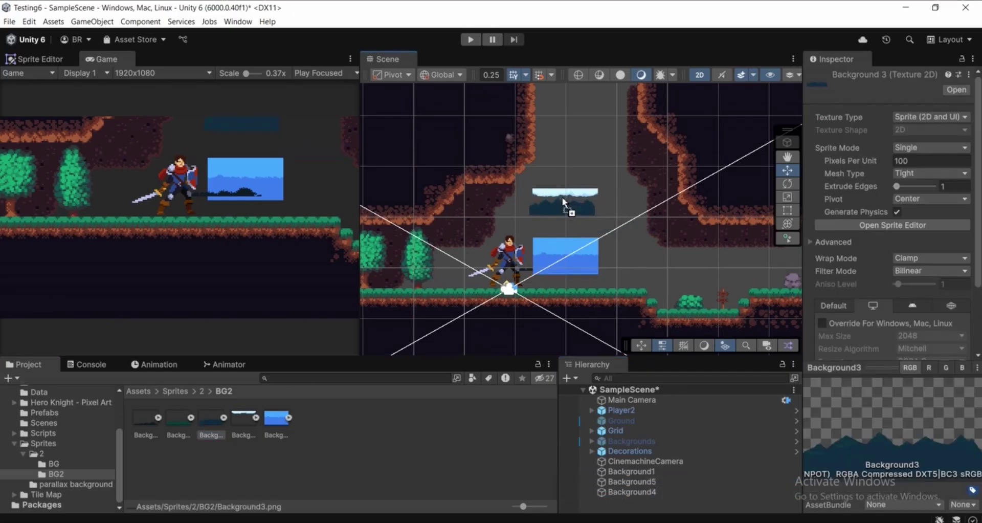
{"action": "left_click", "coordinate": [178, 424]}
{"action": "left_click_drag", "start_coordinate": [176, 426], "coordinate": [550, 214]}
{"action": "middle_click_drag", "start_coordinate": [707, 259], "coordinate": [682, 283]}
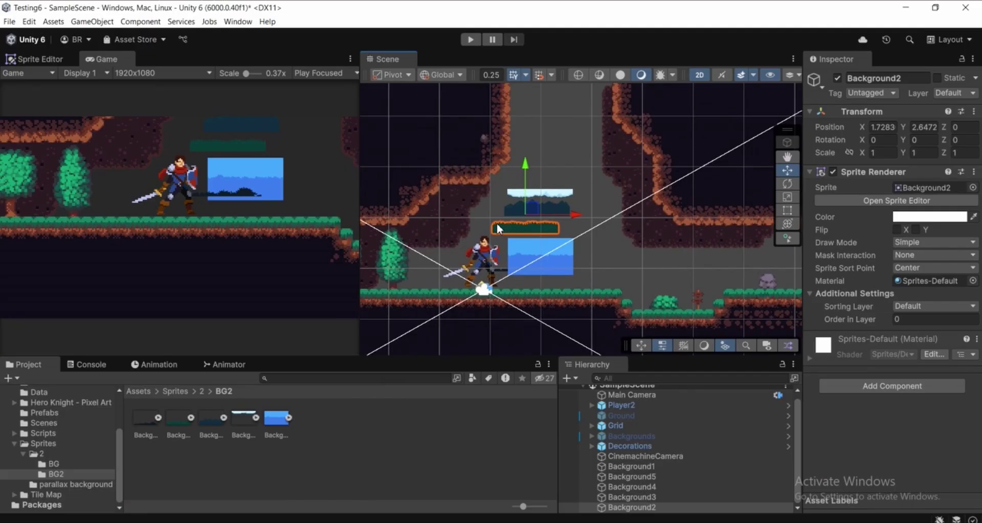
- Set Pixels Per Unit to 8 for all five background textures in the BG2 folder and apply the import settings
{"action": "left_click", "coordinate": [143, 419]}
{"action": "left_click", "coordinate": [278, 423], "text": "shift"}
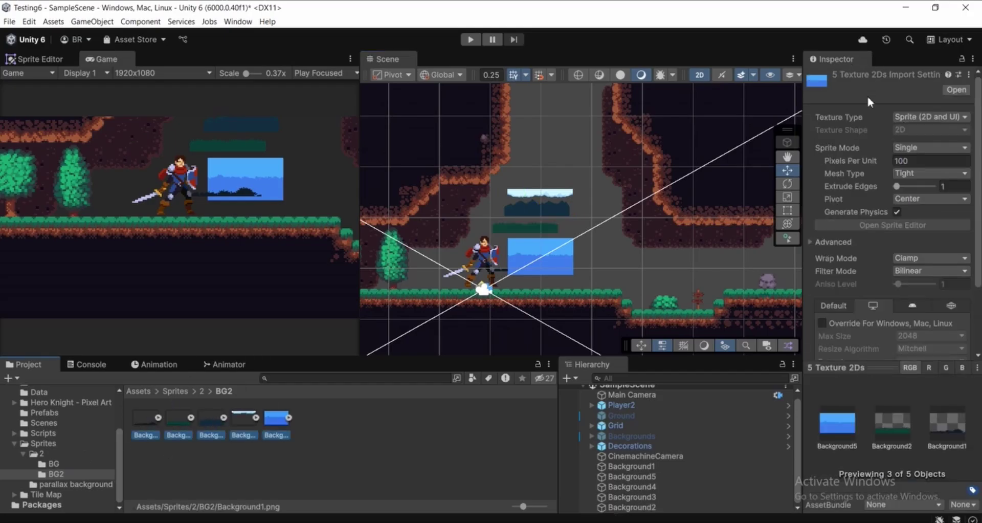
{"action": "left_click", "coordinate": [912, 161]}
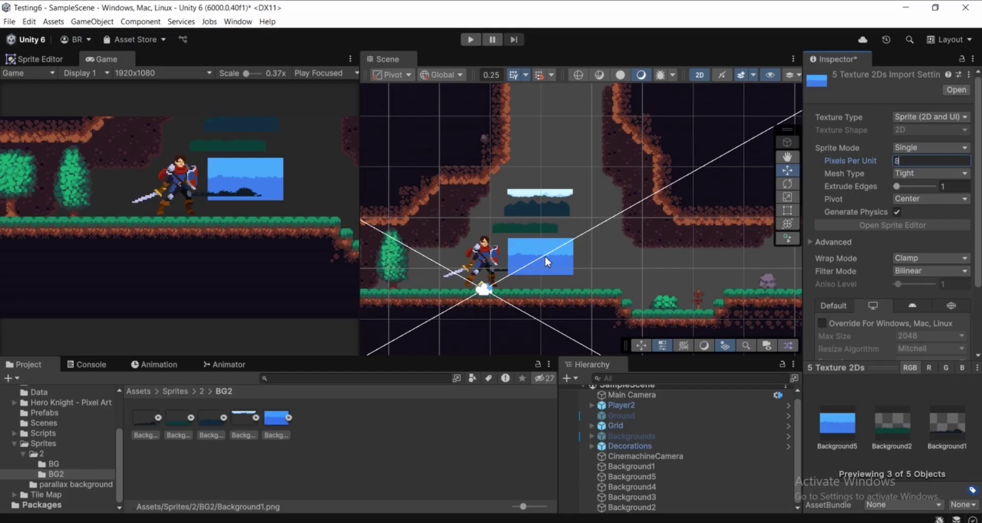
{"action": "scroll", "coordinate": [953, 230], "scroll_direction": "down", "scroll_amount": 3}
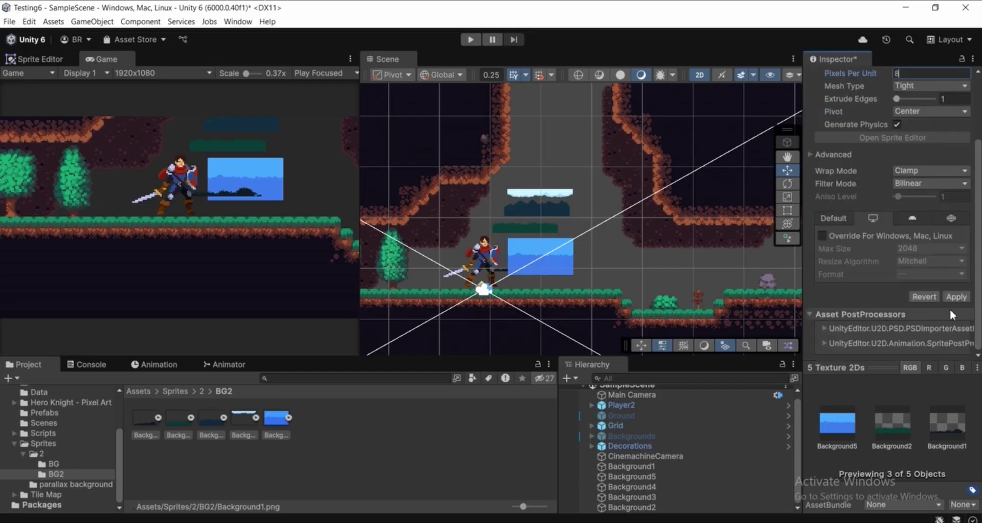
{"action": "left_click", "coordinate": [955, 296]}
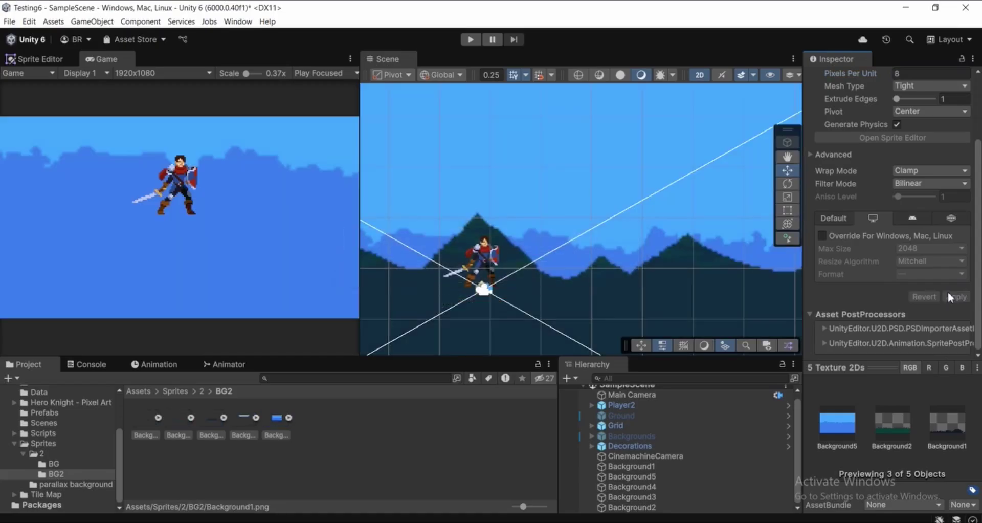
- Examine the enlarged background sprites around the knight, from the ground layers up to the clouds
{"action": "scroll", "coordinate": [582, 253], "scroll_direction": "down", "scroll_amount": 5}
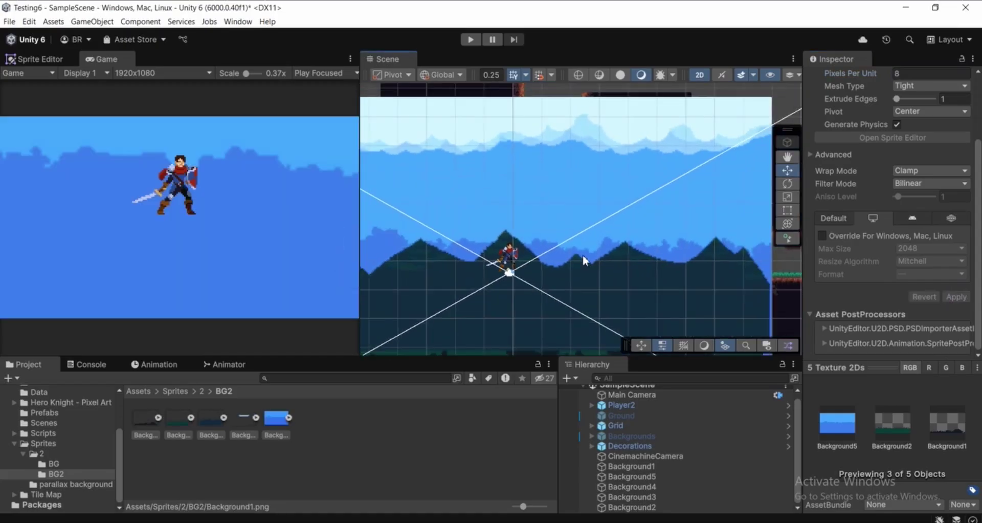
{"action": "scroll", "coordinate": [557, 246], "scroll_direction": "up", "scroll_amount": 1}
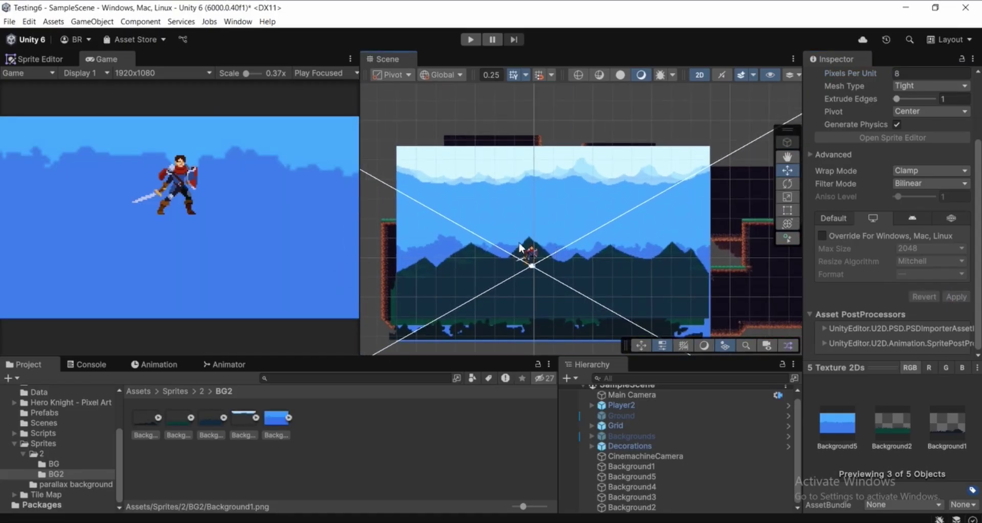
{"action": "scroll", "coordinate": [558, 235], "scroll_direction": "up", "scroll_amount": 6}
{"action": "middle_click_drag", "start_coordinate": [567, 243], "coordinate": [630, 277]}
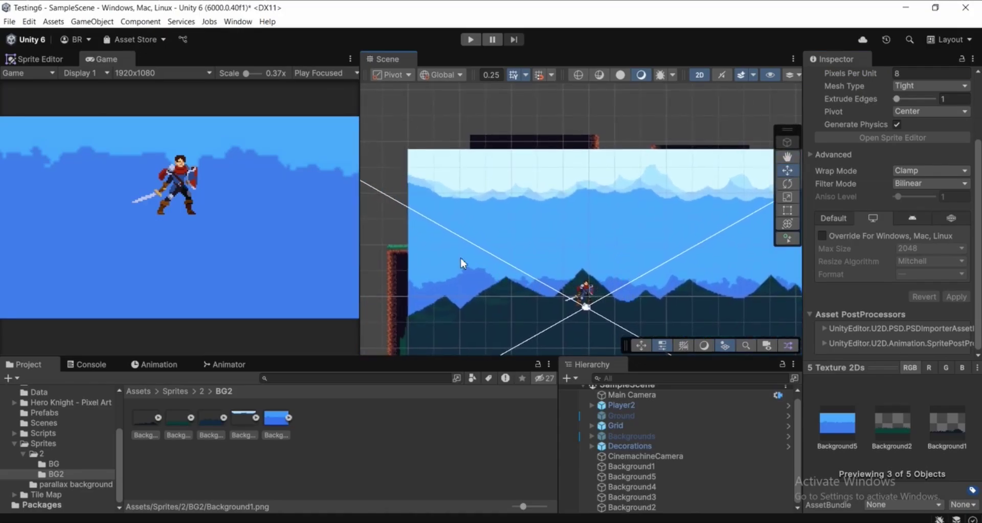
{"action": "middle_click_drag", "start_coordinate": [398, 250], "coordinate": [436, 222]}
{"action": "middle_click_drag", "start_coordinate": [582, 252], "coordinate": [471, 275]}
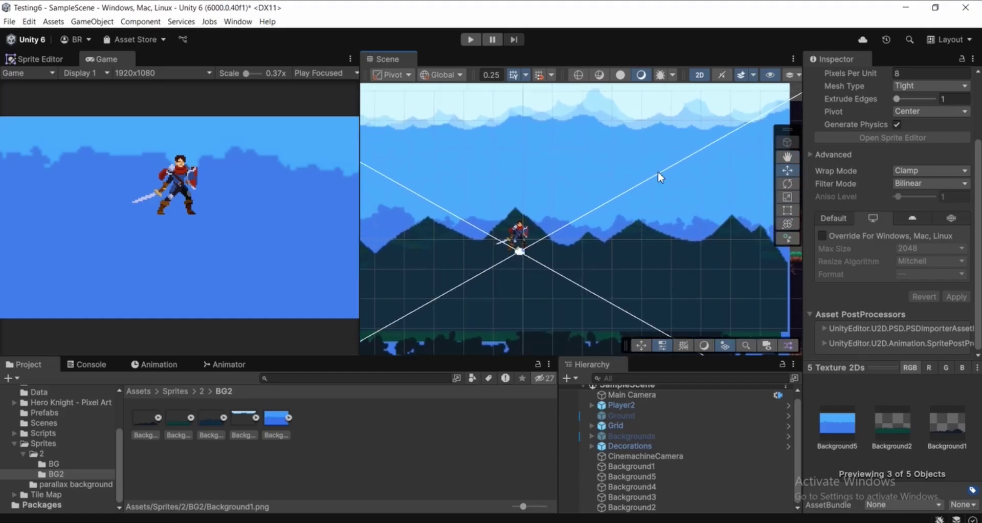
{"action": "middle_click_drag", "start_coordinate": [536, 219], "coordinate": [554, 303]}
{"action": "scroll", "coordinate": [511, 198], "scroll_direction": "up", "scroll_amount": 6}
{"action": "scroll", "coordinate": [523, 217], "scroll_direction": "up", "scroll_amount": 2}
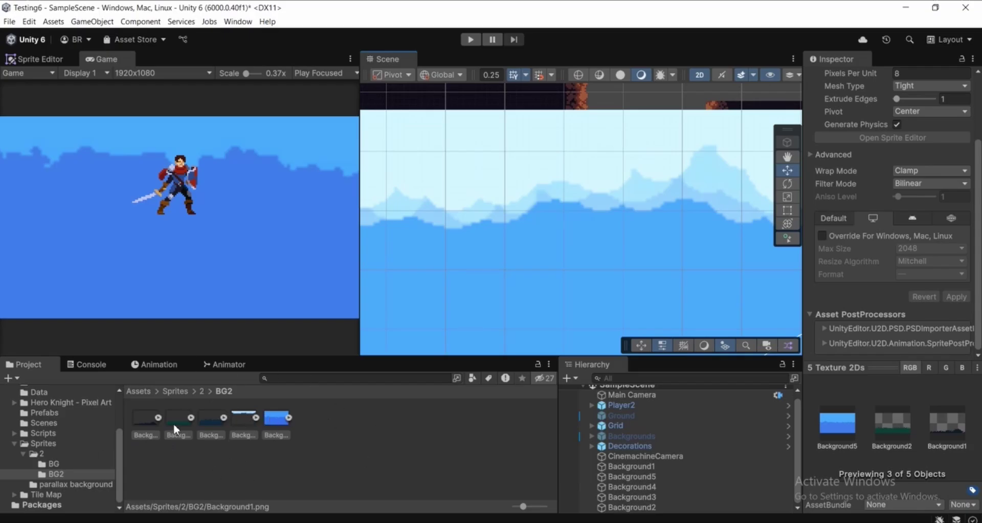
- Set the Filter Mode of the five background textures to Point (no filter) and apply it
{"action": "scroll", "coordinate": [934, 180], "scroll_direction": "up", "scroll_amount": 2}
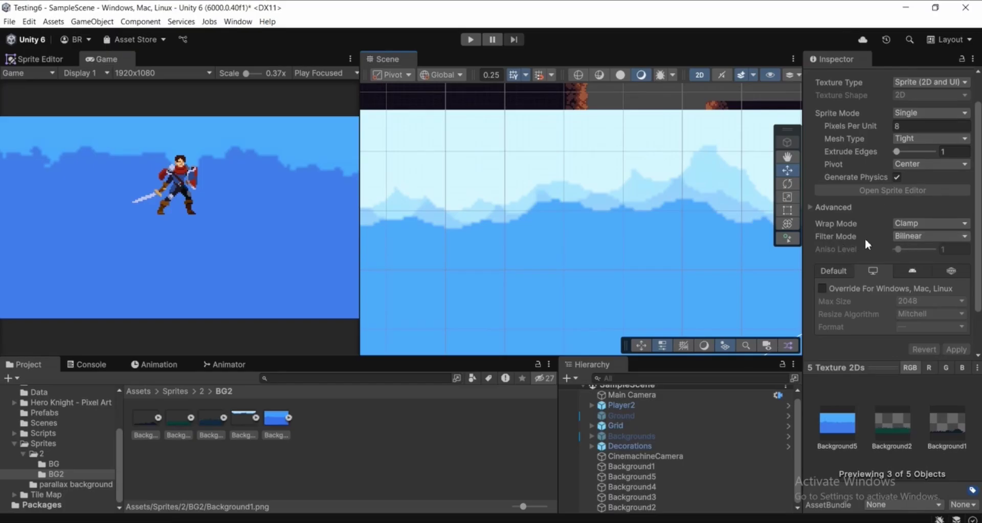
{"action": "left_click", "coordinate": [907, 235]}
{"action": "left_click", "coordinate": [894, 252]}
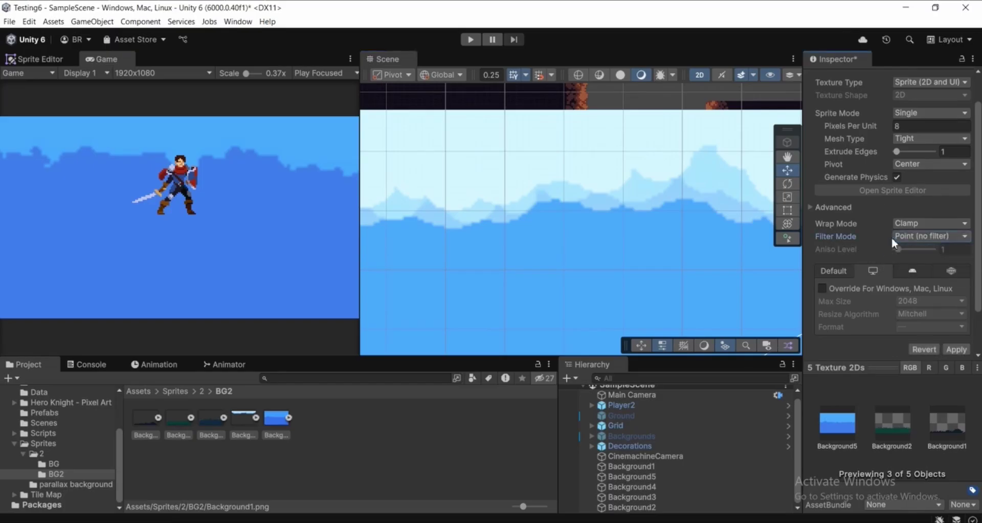
{"action": "scroll", "coordinate": [970, 311], "scroll_direction": "down", "scroll_amount": 2}
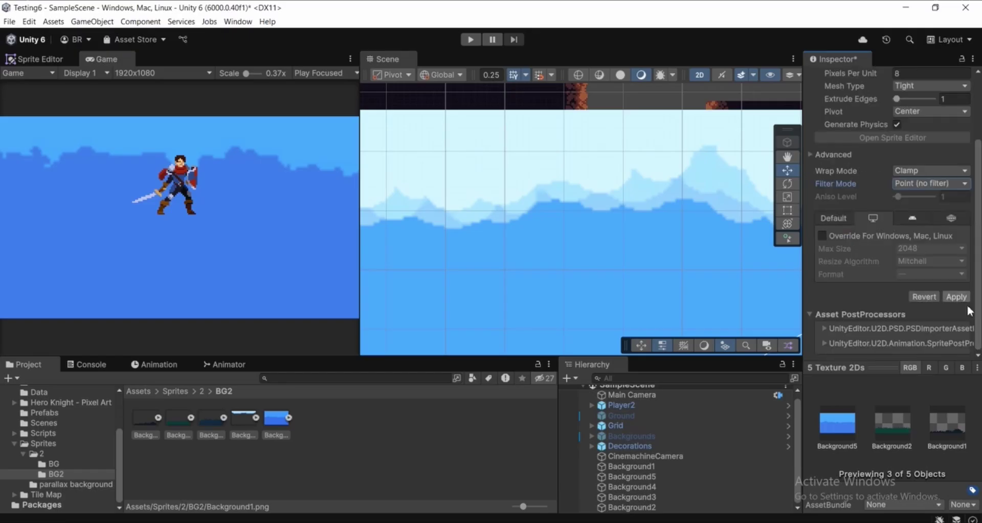
{"action": "left_click", "coordinate": [956, 297]}
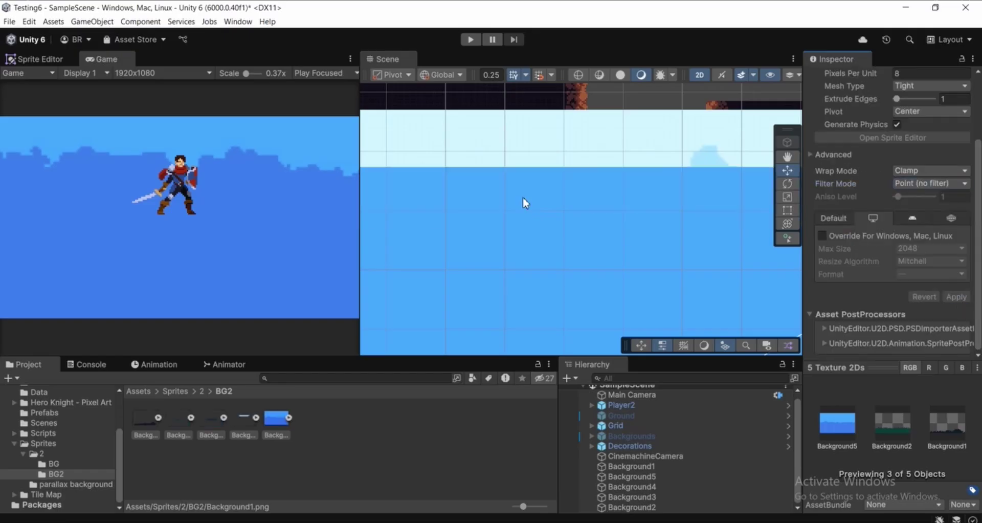
- Inspect the background layers in the scene, and open the project's Sorting Layers list from Background2's Sprite Renderer
{"action": "scroll", "coordinate": [521, 196], "scroll_direction": "down", "scroll_amount": 6}
{"action": "scroll", "coordinate": [610, 208], "scroll_direction": "down", "scroll_amount": 7}
{"action": "middle_click_drag", "start_coordinate": [609, 200], "coordinate": [590, 145]}
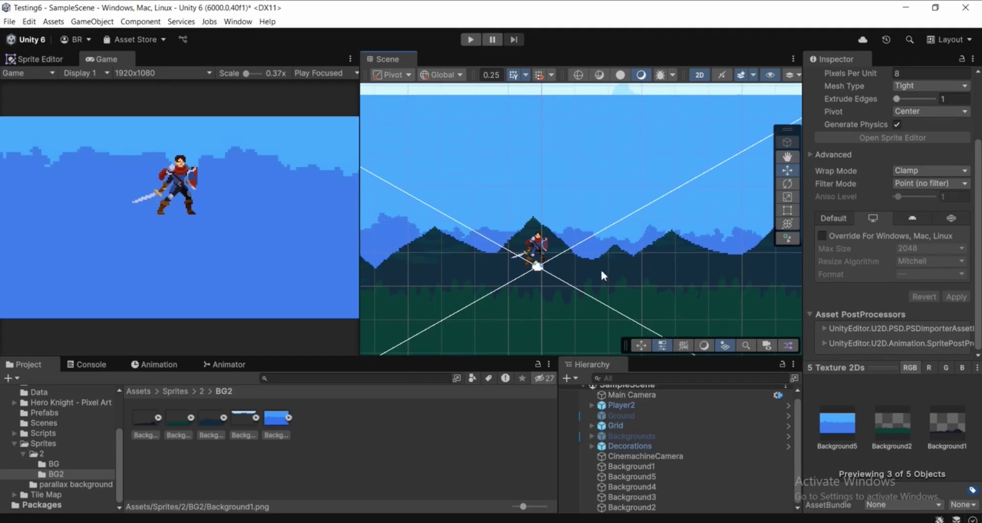
{"action": "scroll", "coordinate": [511, 202], "scroll_direction": "down", "scroll_amount": 4}
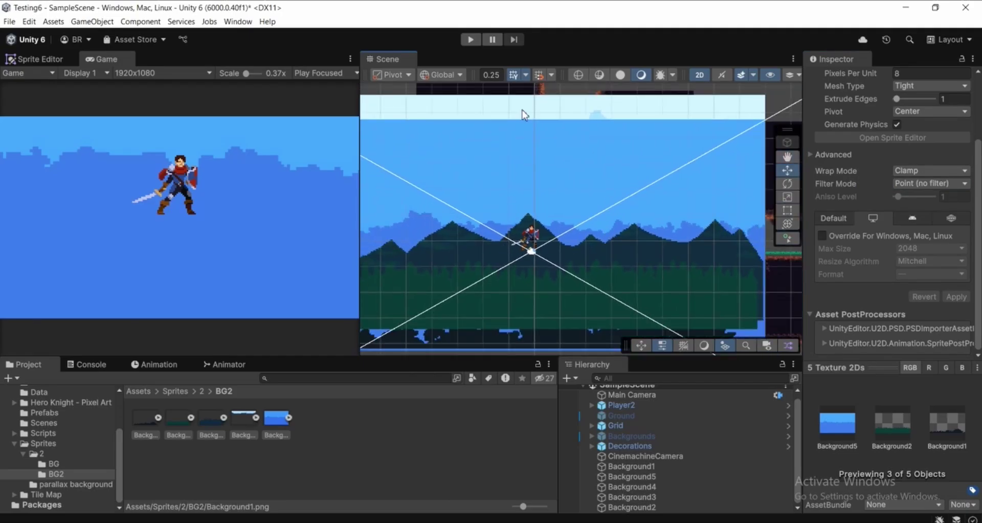
{"action": "middle_click_drag", "start_coordinate": [500, 258], "coordinate": [515, 228]}
{"action": "middle_click_drag", "start_coordinate": [586, 255], "coordinate": [561, 249]}
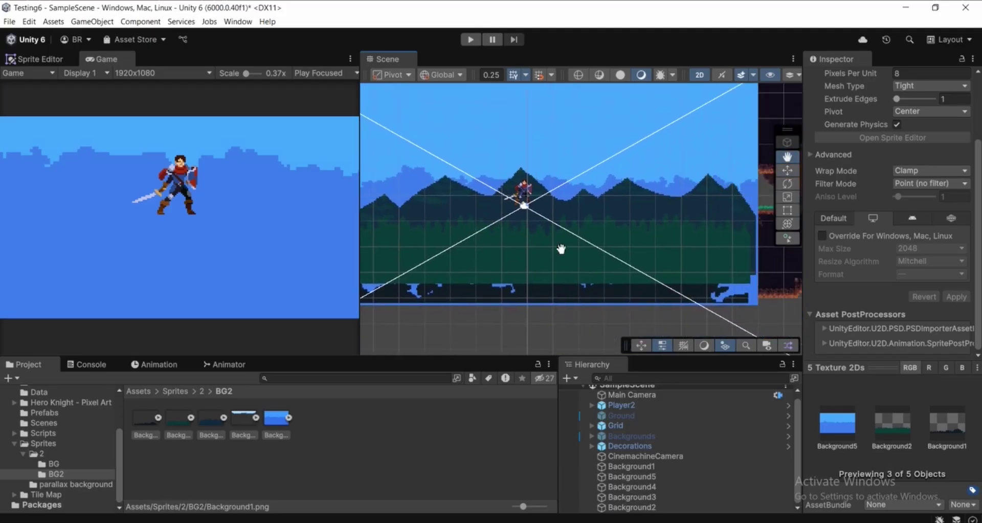
{"action": "left_click", "coordinate": [633, 505]}
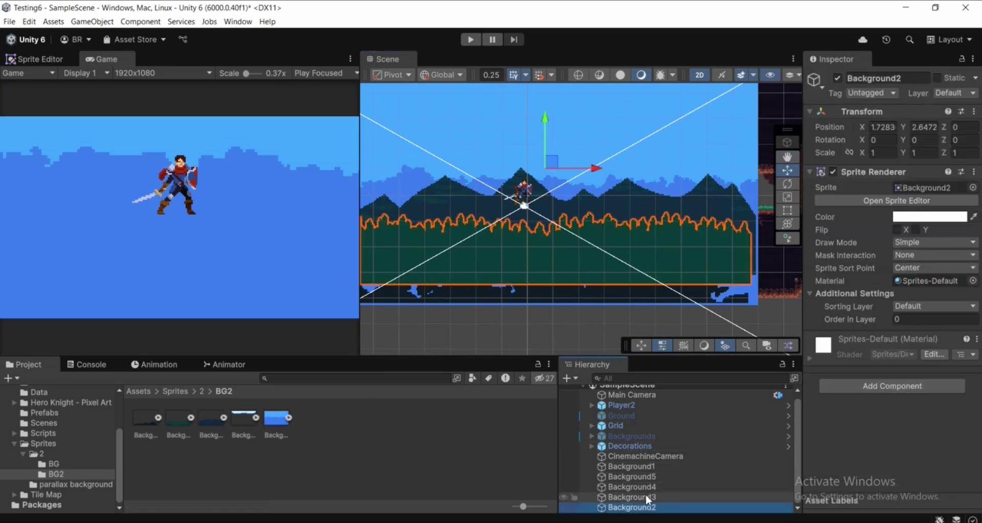
{"action": "middle_click_drag", "start_coordinate": [554, 243], "coordinate": [593, 251]}
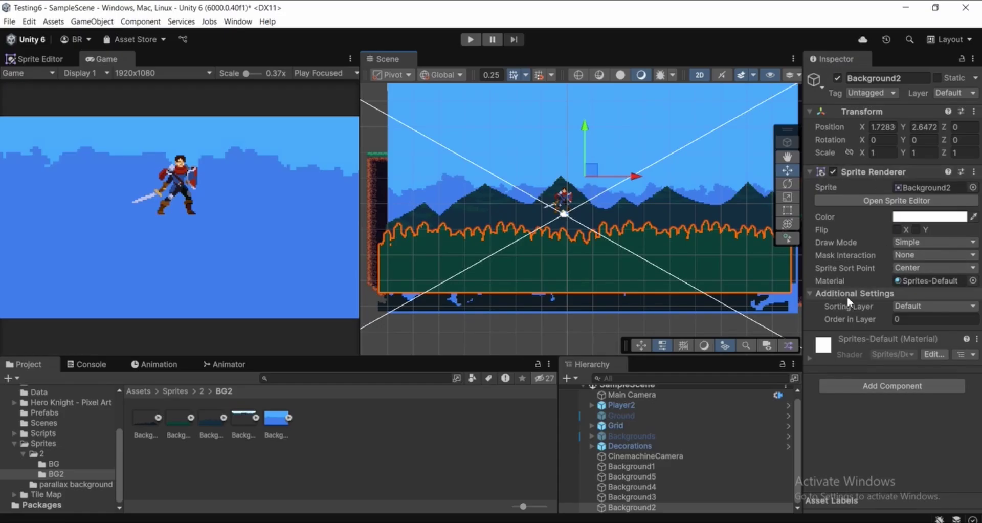
{"action": "left_click", "coordinate": [910, 307]}
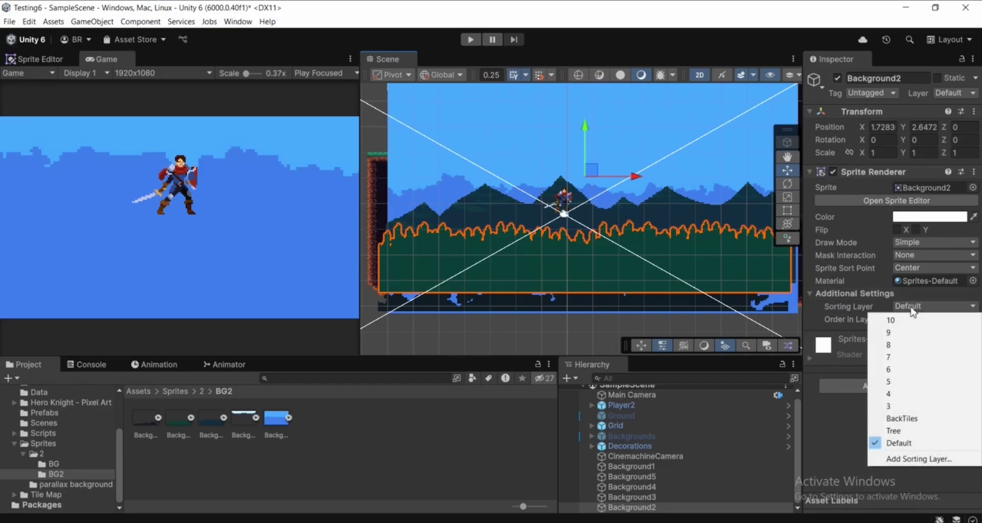
{"action": "left_click", "coordinate": [904, 460]}
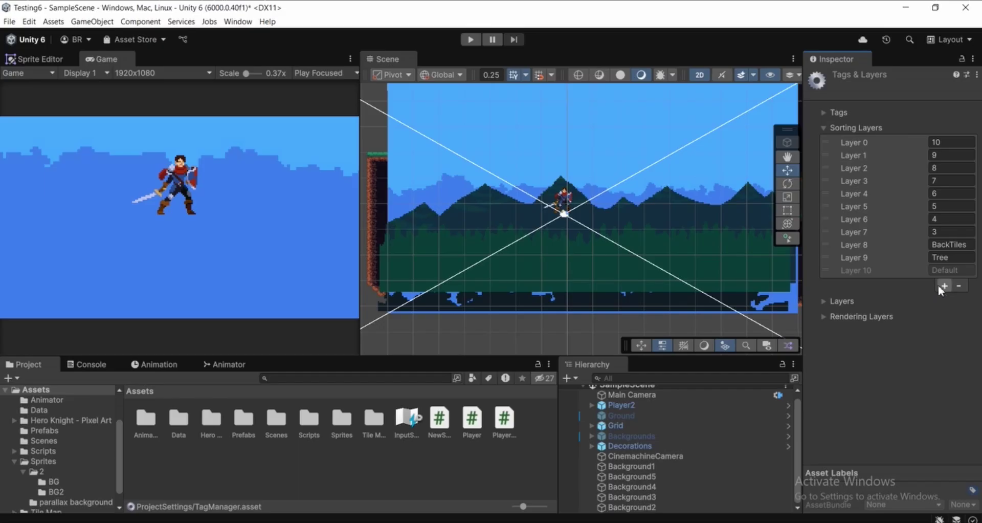
- Add two new sorting layers below Default, naming them 5 and 4
{"action": "left_click", "coordinate": [944, 286]}
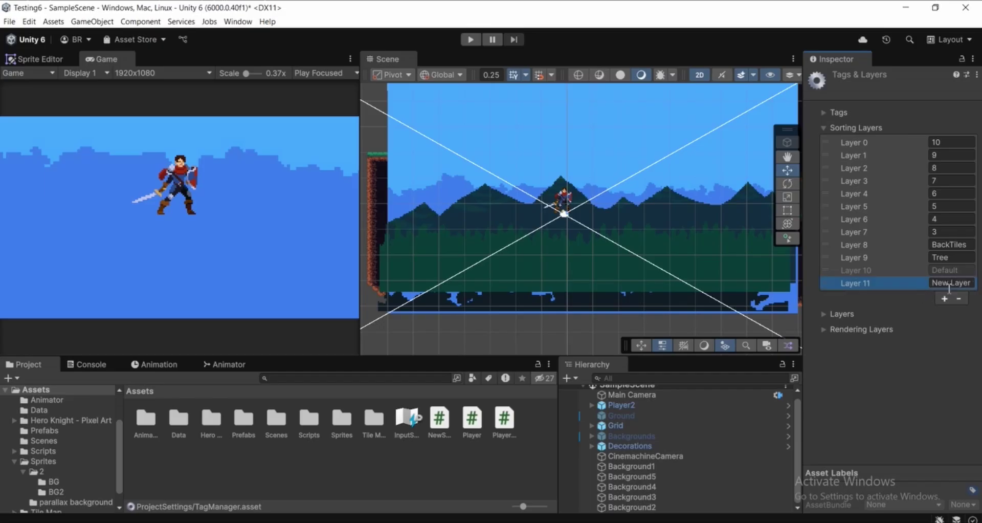
{"action": "type", "text": "5"}
{"action": "left_click", "coordinate": [945, 298]}
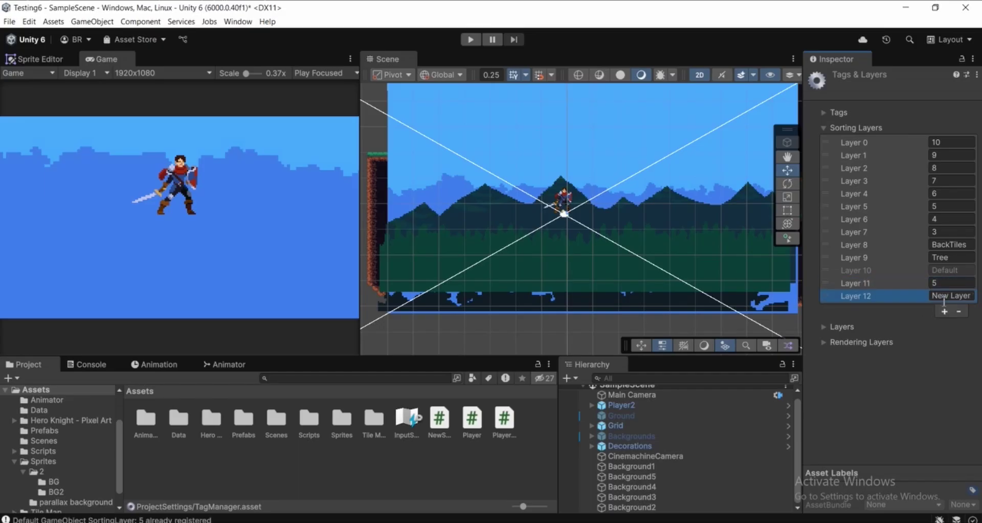
{"action": "type", "text": "3"}
{"action": "key", "text": "BackSpace"}
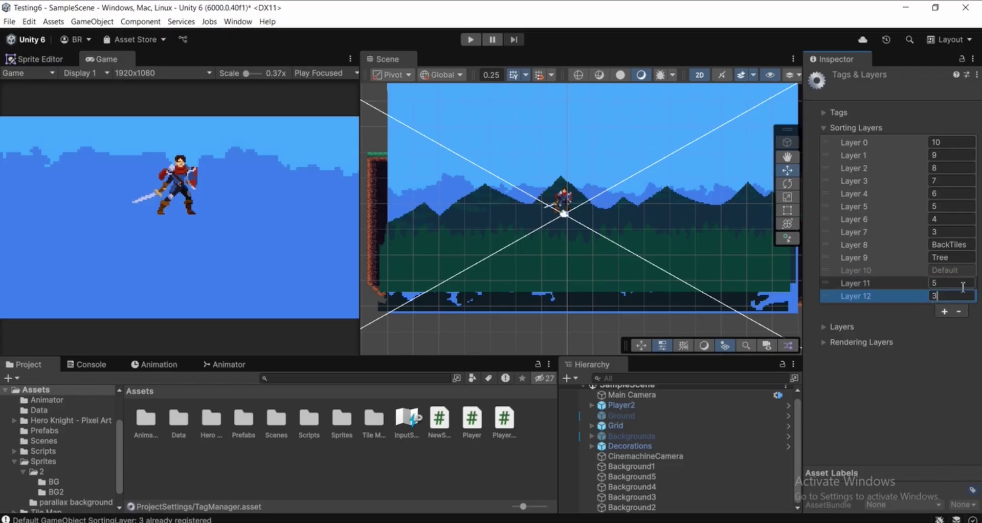
{"action": "type", "text": "4"}
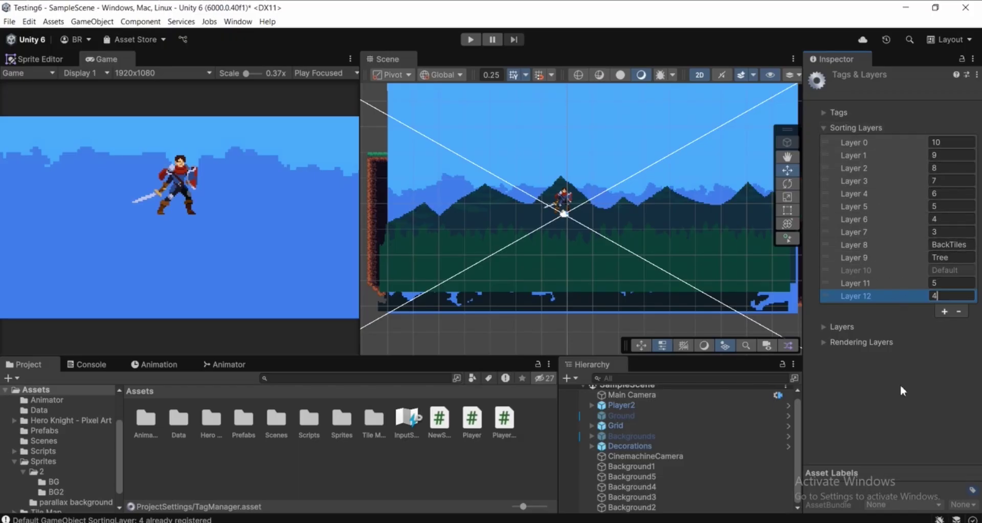
- Remove the two extra sorting layers listed below Default
{"action": "left_click", "coordinate": [903, 283]}
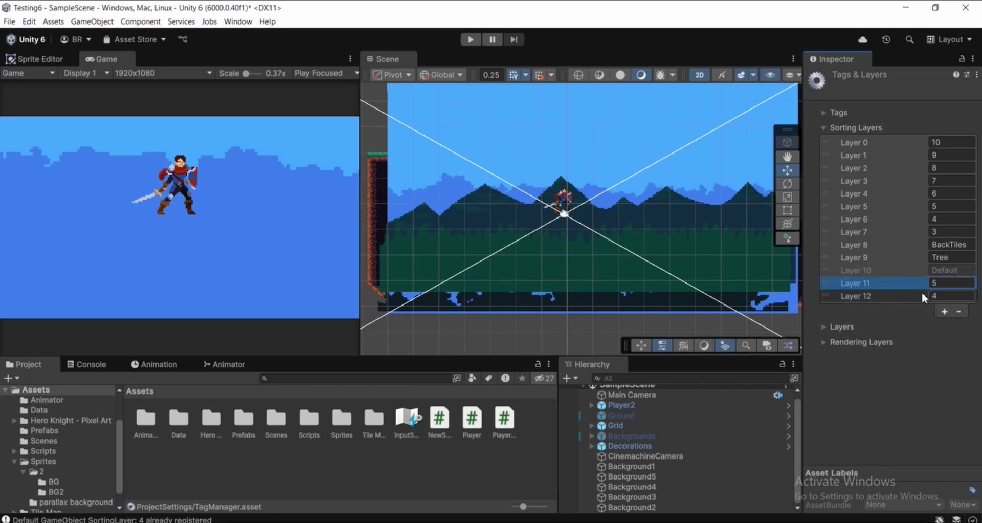
{"action": "left_click", "coordinate": [957, 312]}
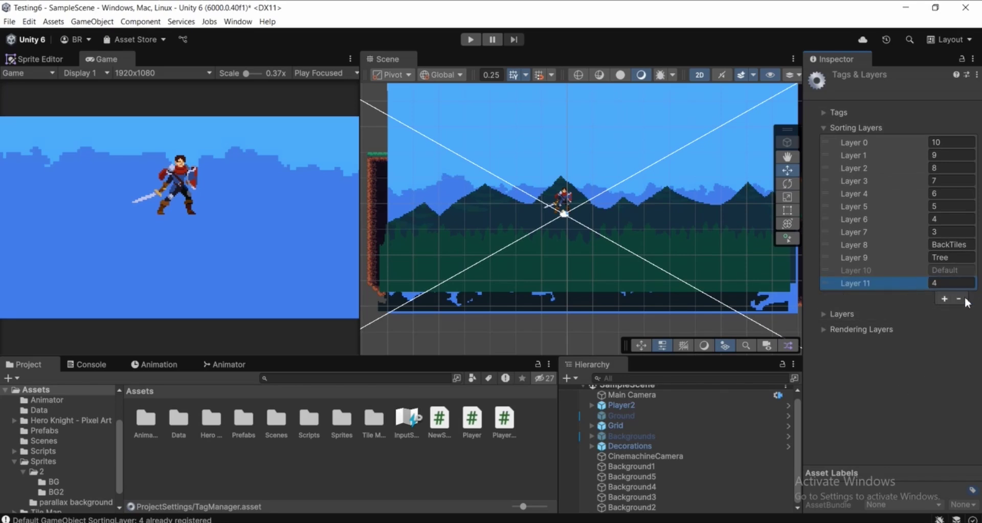
{"action": "left_click", "coordinate": [958, 298]}
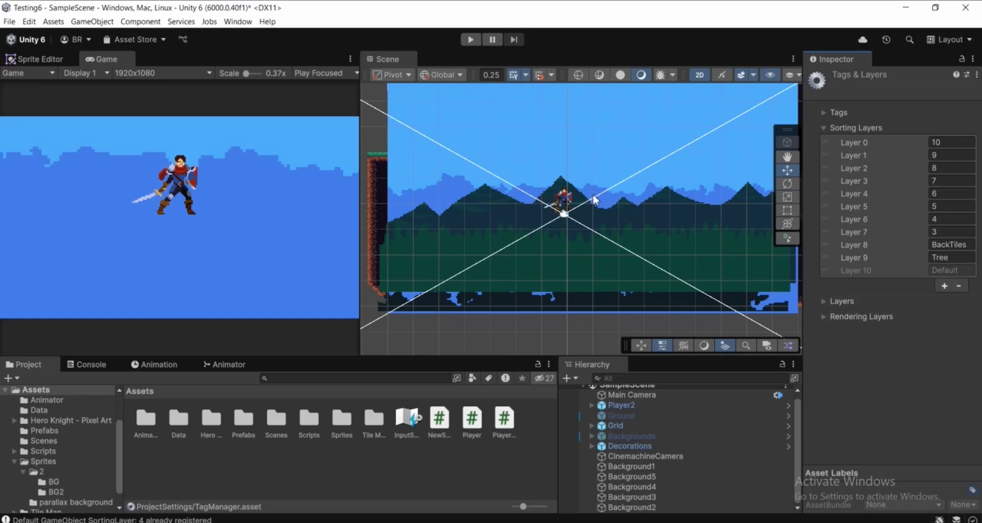
- Assign the Background5 object's Sprite Renderer to sorting layer 10
{"action": "middle_click_drag", "start_coordinate": [592, 201], "coordinate": [570, 189]}
{"action": "scroll", "coordinate": [560, 198], "scroll_direction": "up", "scroll_amount": 2}
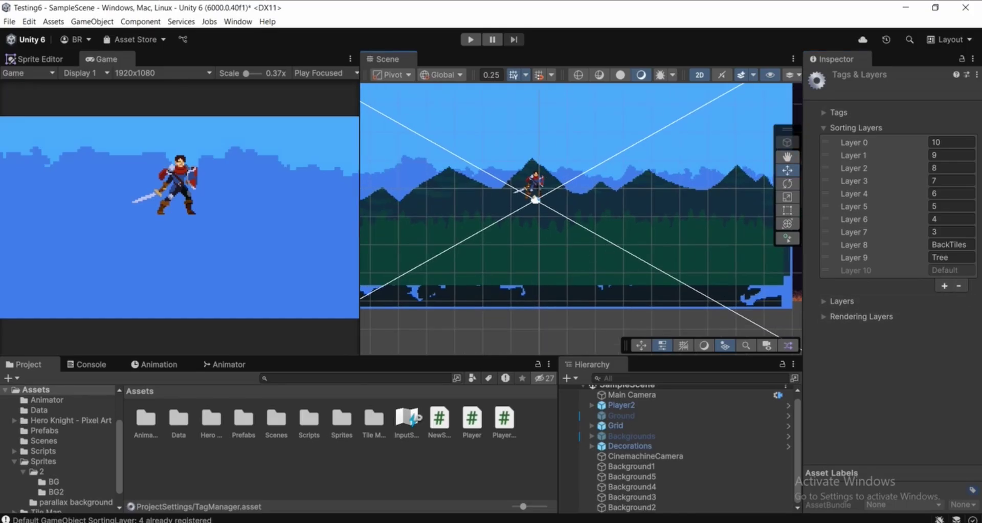
{"action": "left_click", "coordinate": [642, 506]}
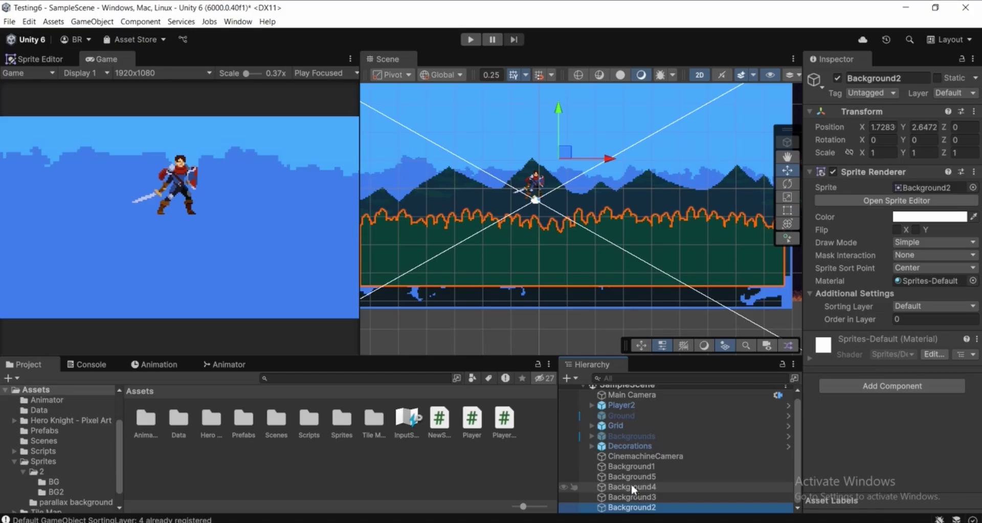
{"action": "middle_click_drag", "start_coordinate": [537, 200], "coordinate": [581, 215]}
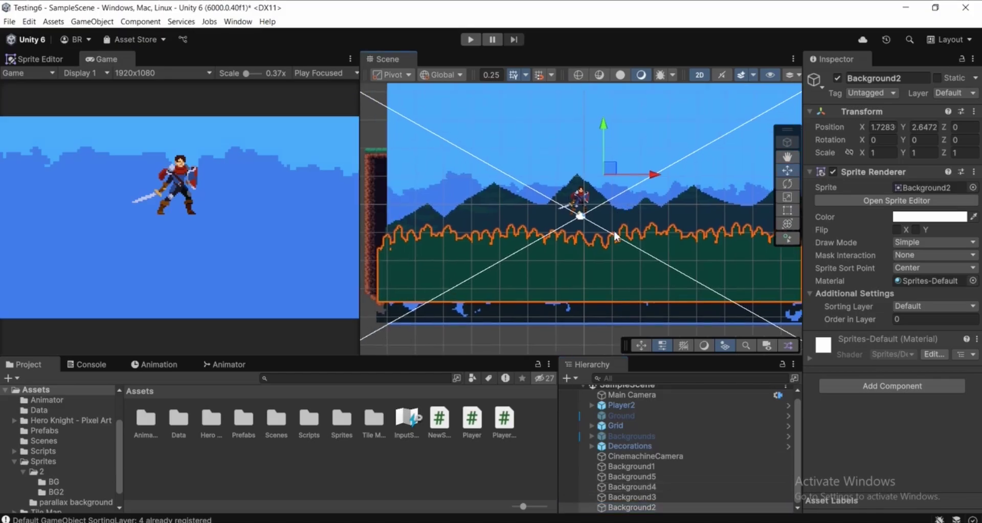
{"action": "key", "text": "f"}
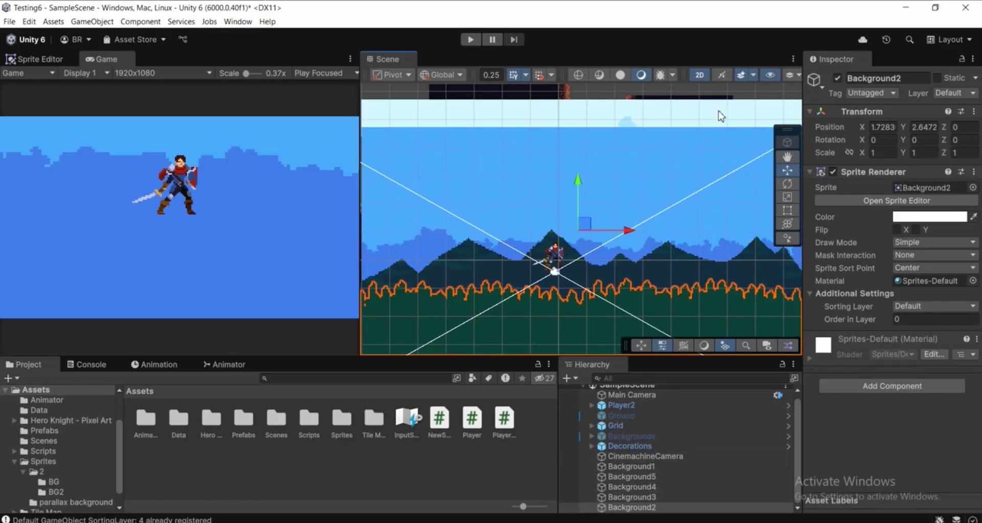
{"action": "left_click", "coordinate": [630, 481]}
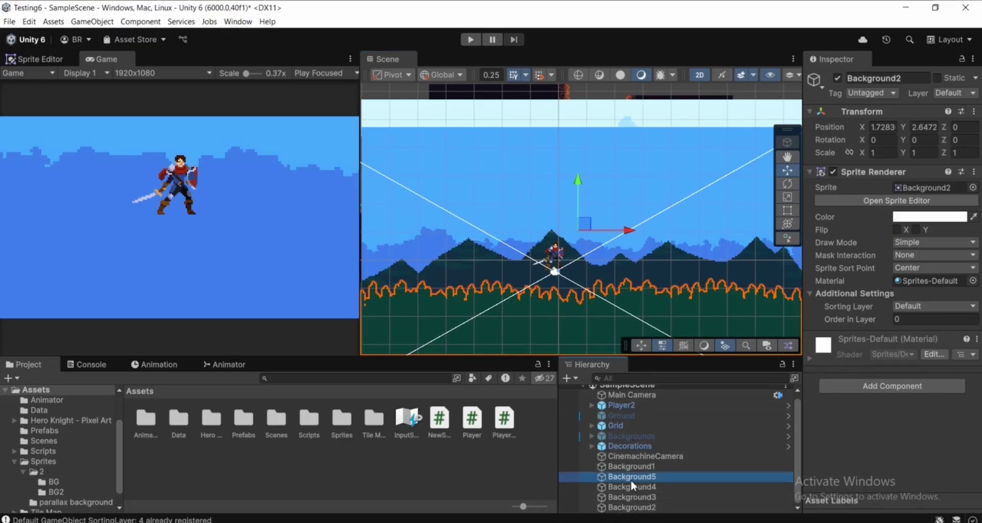
{"action": "middle_click_drag", "start_coordinate": [606, 293], "coordinate": [626, 295]}
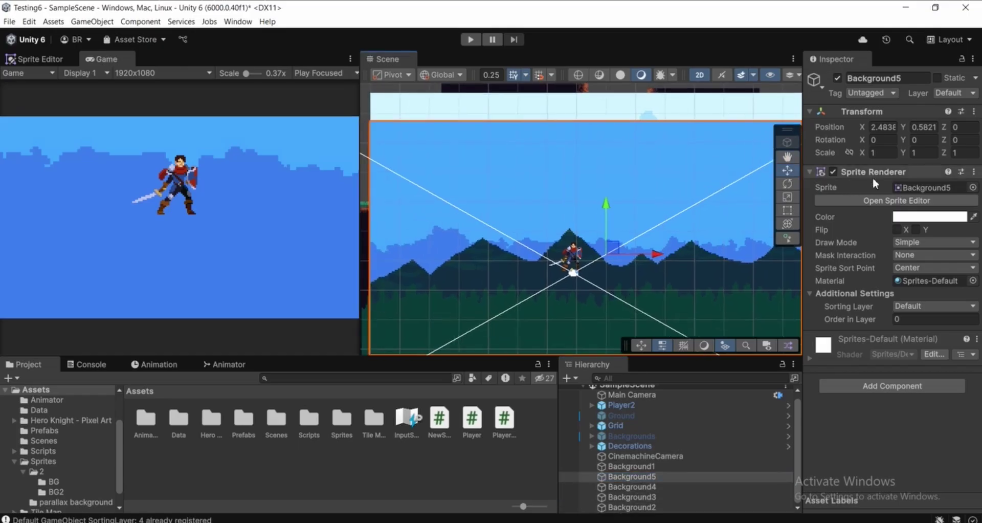
{"action": "left_click", "coordinate": [905, 306]}
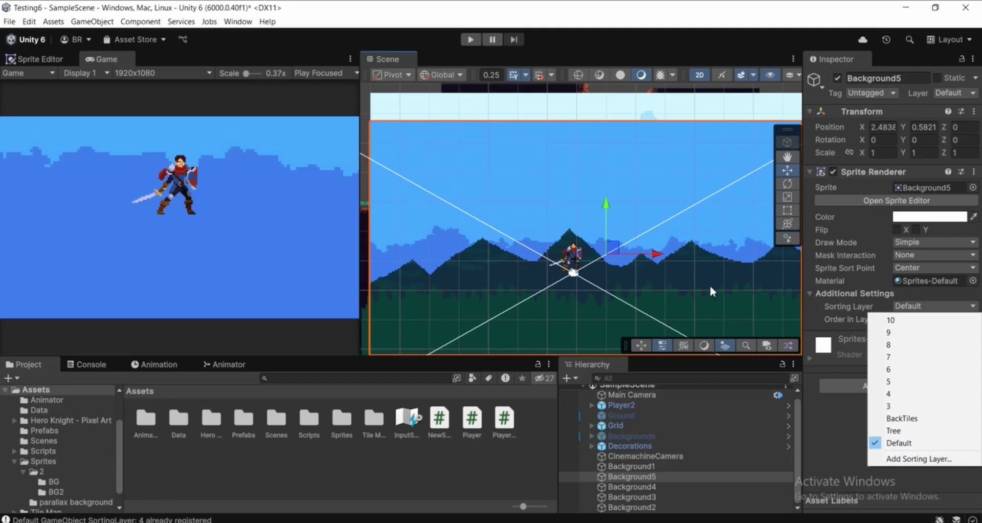
{"action": "left_click", "coordinate": [890, 320]}
{"action": "middle_click_drag", "start_coordinate": [581, 182], "coordinate": [633, 238]}
{"action": "middle_click_drag", "start_coordinate": [552, 188], "coordinate": [542, 190]}
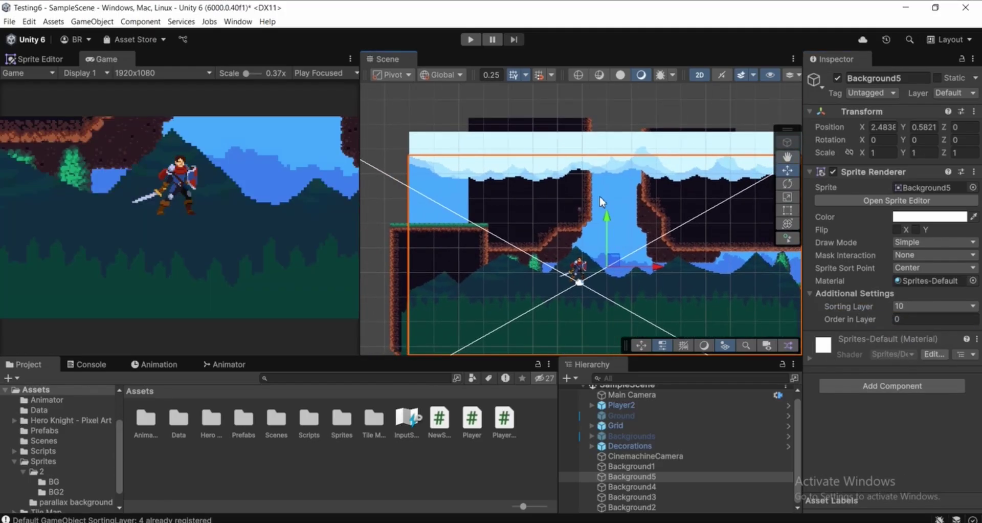
- Examine how the stacked background sprites line up with the level around the player, including Background1 near the ground
{"action": "middle_click_drag", "start_coordinate": [628, 237], "coordinate": [602, 193]}
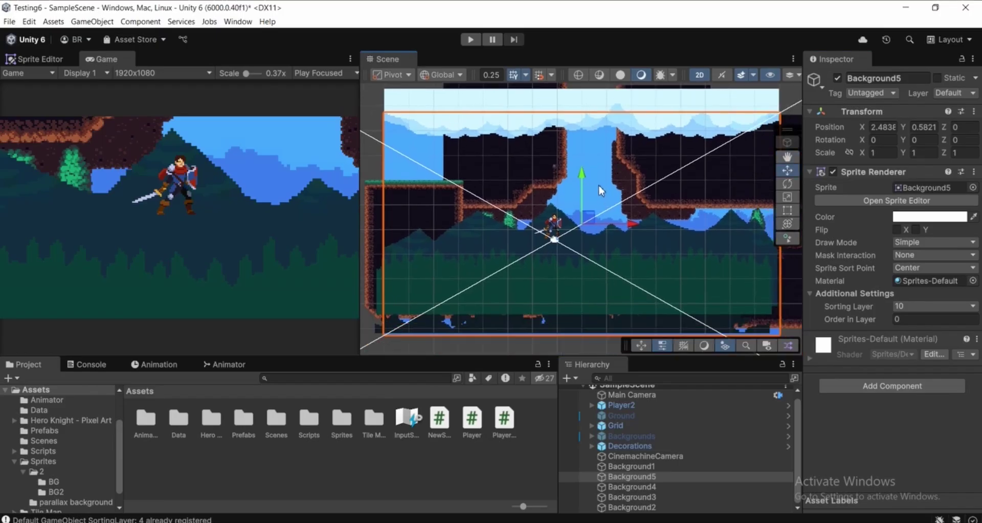
{"action": "middle_click_drag", "start_coordinate": [602, 195], "coordinate": [586, 164]}
{"action": "mouse_move", "coordinate": [591, 211]}
{"action": "middle_mouse_down"}
{"action": "mouse_move", "coordinate": [695, 217]}
{"action": "mouse_move", "coordinate": [606, 212]}
{"action": "middle_mouse_up"}
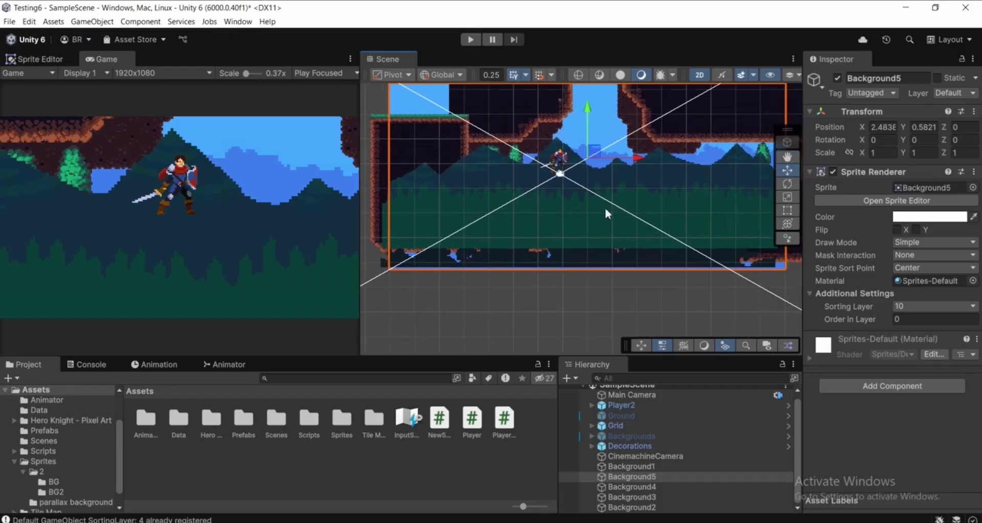
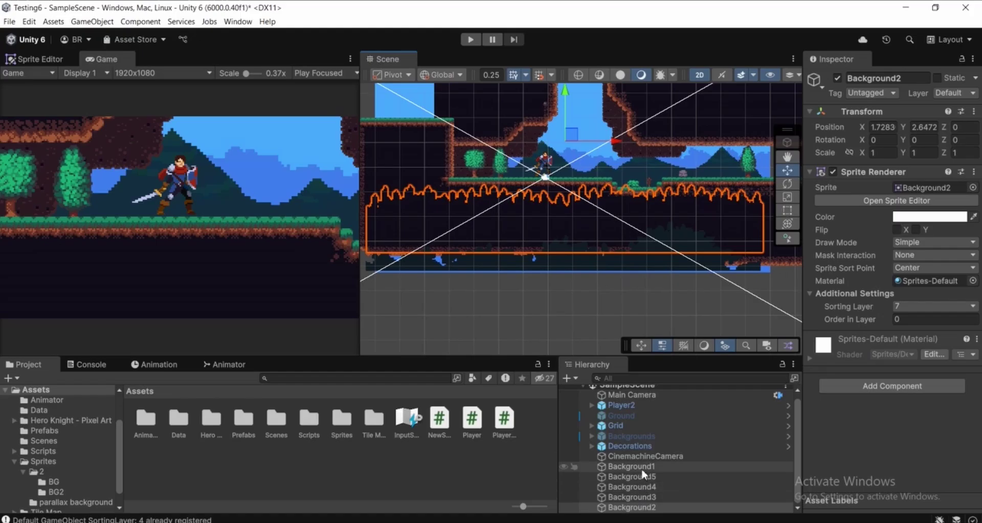
{"action": "middle_click_drag", "start_coordinate": [591, 128], "coordinate": [632, 169]}
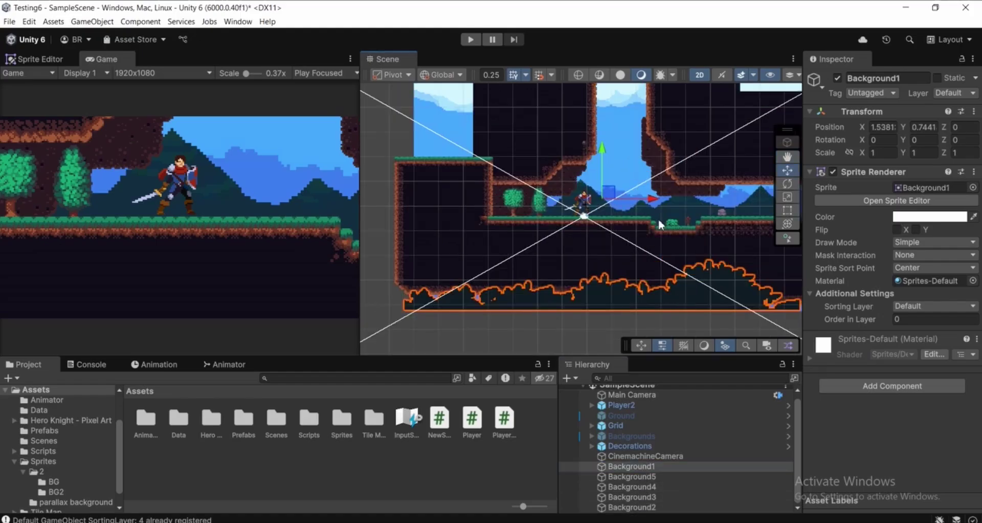
{"action": "middle_click_drag", "start_coordinate": [617, 189], "coordinate": [585, 203]}
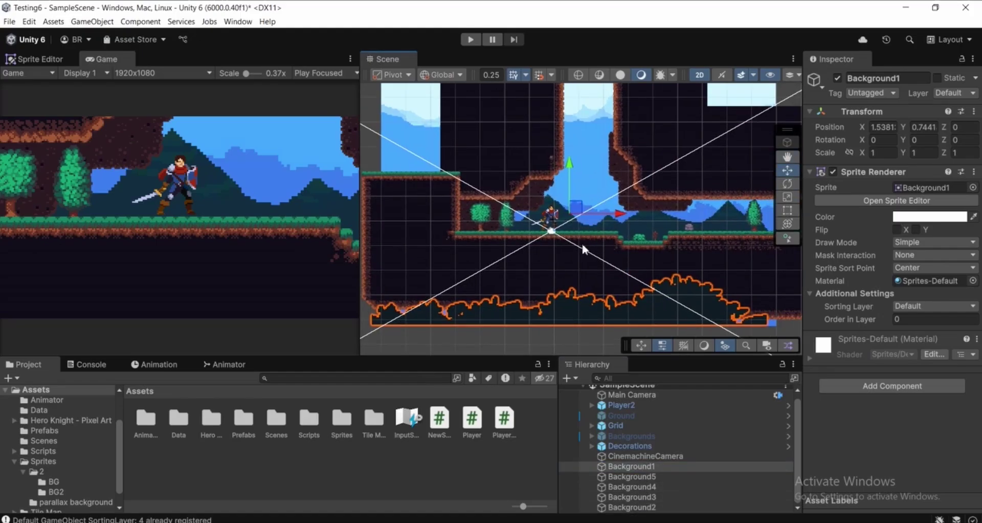
{"action": "middle_click_drag", "start_coordinate": [654, 204], "coordinate": [637, 201]}
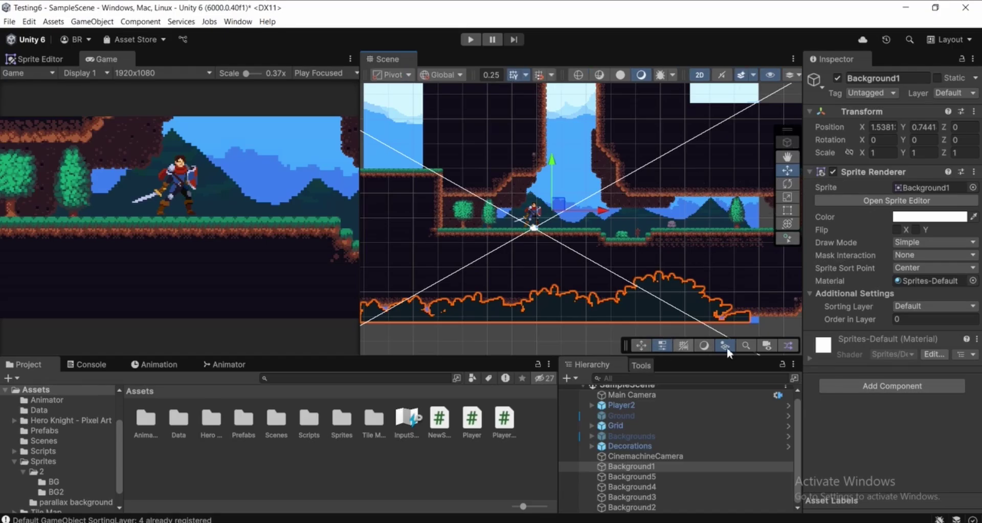
{"action": "middle_click_drag", "start_coordinate": [706, 205], "coordinate": [695, 213]}
- Enable the Scene view's Tools overlay and raise Background1 to about Y 8.92
{"action": "left_click", "coordinate": [640, 345]}
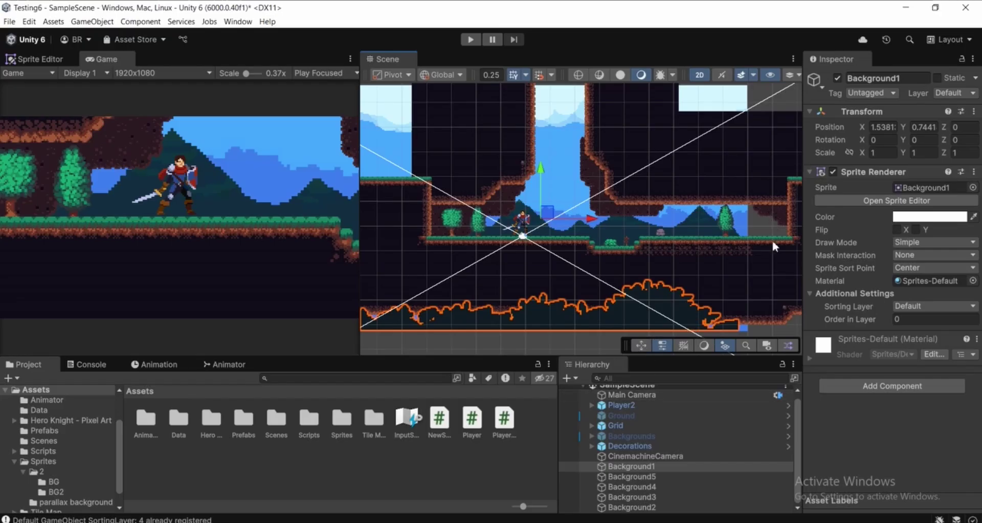
{"action": "left_click", "coordinate": [641, 346]}
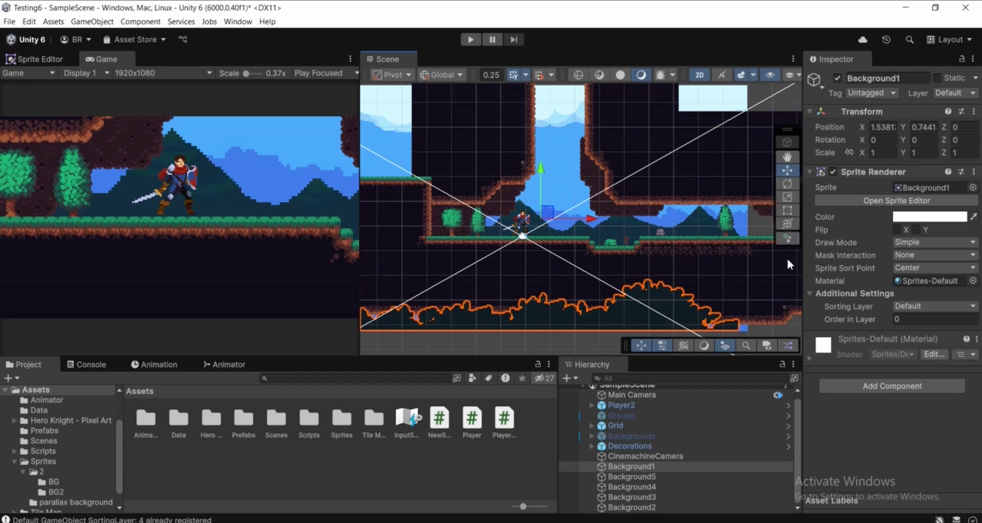
{"action": "middle_click_drag", "start_coordinate": [575, 137], "coordinate": [616, 147]}
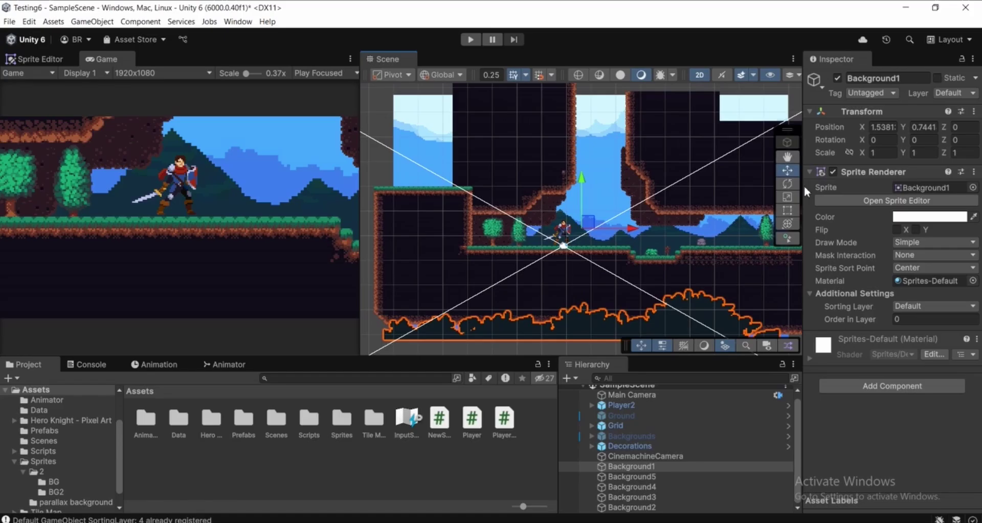
{"action": "middle_click_drag", "start_coordinate": [583, 195], "coordinate": [578, 234]}
{"action": "left_click_drag", "start_coordinate": [577, 234], "coordinate": [583, 146]}
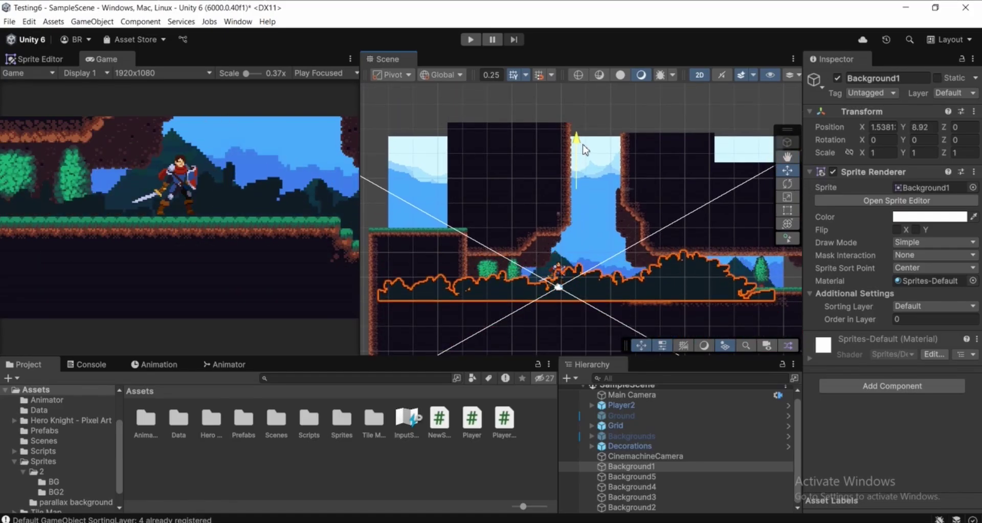
- Assign Background1's Sprite Renderer to sorting layer 6
{"action": "middle_click_drag", "start_coordinate": [674, 293], "coordinate": [611, 240]}
{"action": "middle_click_drag", "start_coordinate": [630, 295], "coordinate": [620, 280]}
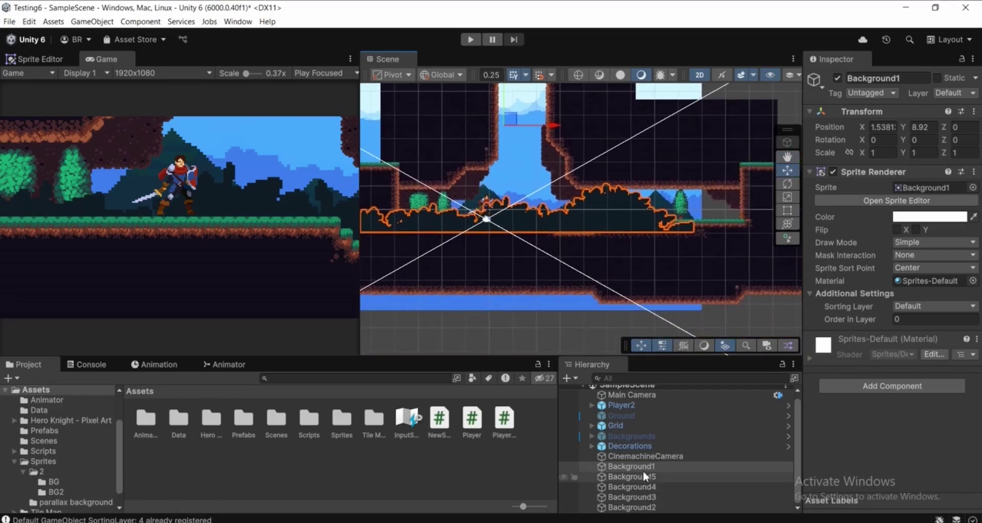
{"action": "left_click", "coordinate": [922, 307]}
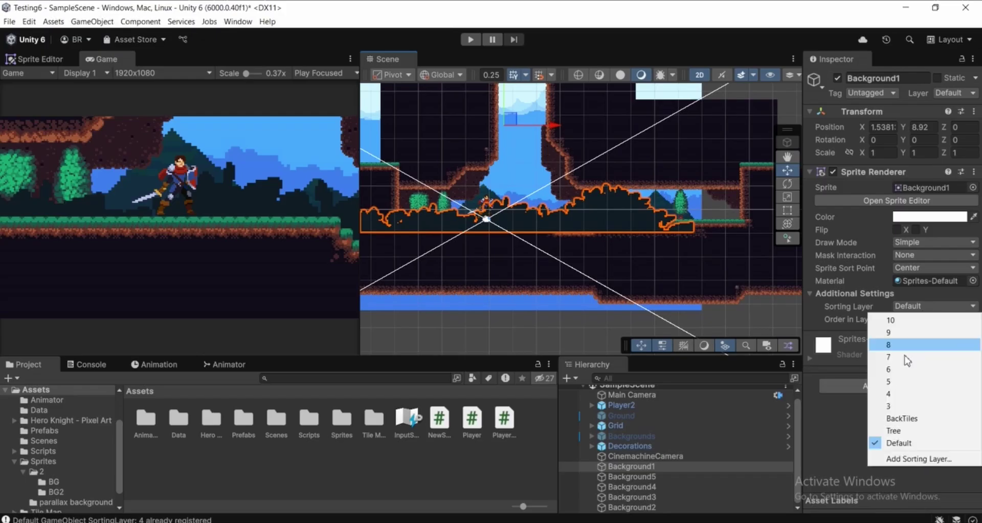
{"action": "left_click", "coordinate": [890, 368]}
- Adjust Background1's height along the ground to about Y 8.65
{"action": "middle_click_drag", "start_coordinate": [604, 257], "coordinate": [682, 299]}
{"action": "left_click_drag", "start_coordinate": [590, 136], "coordinate": [587, 131]}
{"action": "middle_click_drag", "start_coordinate": [680, 147], "coordinate": [668, 165]}
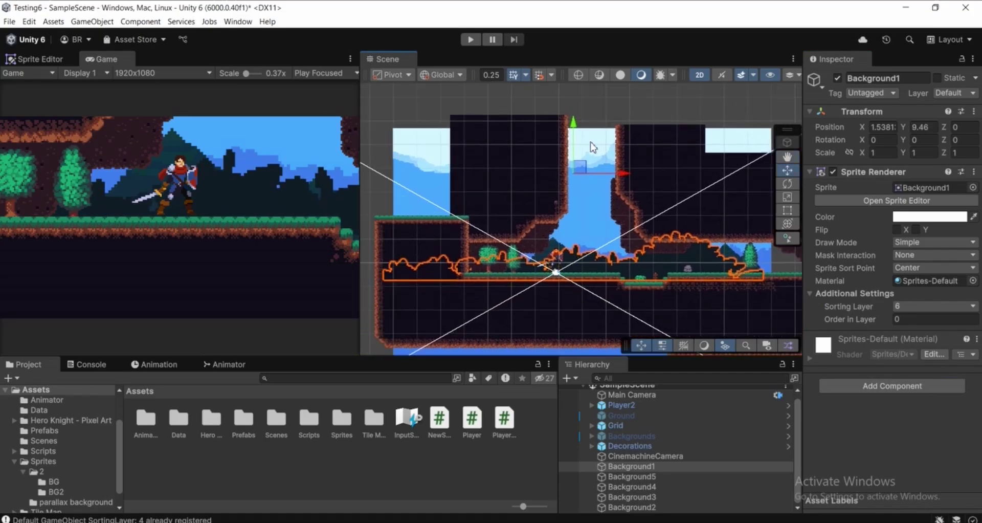
{"action": "left_click_drag", "start_coordinate": [574, 126], "coordinate": [575, 135]}
{"action": "middle_click_drag", "start_coordinate": [575, 135], "coordinate": [535, 119]}
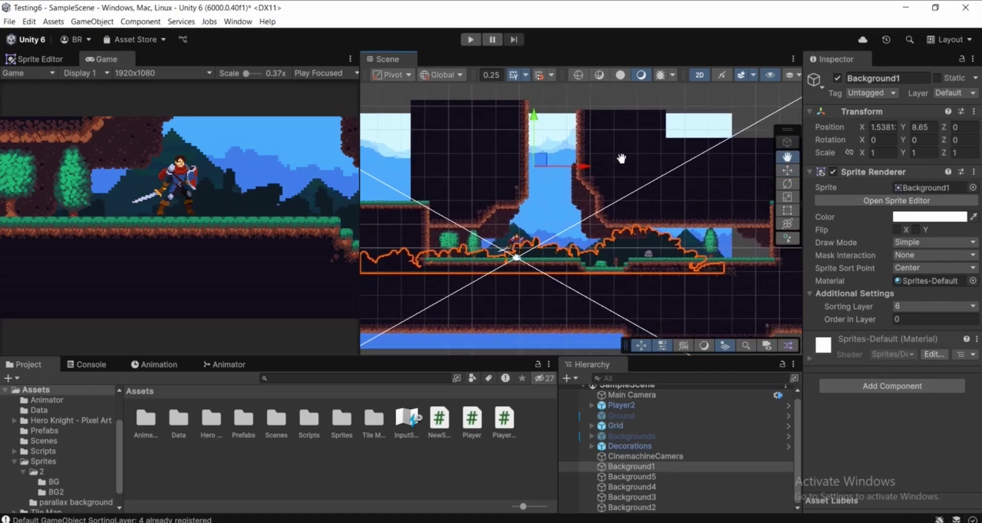
- Move the Background5 sky vertically to about Y 1.66 and the Background4 clouds to about Y -4.79
{"action": "left_click", "coordinate": [652, 474]}
{"action": "middle_click_drag", "start_coordinate": [574, 182], "coordinate": [631, 236]}
{"action": "left_click_drag", "start_coordinate": [594, 235], "coordinate": [612, 284]}
{"action": "left_click", "coordinate": [694, 484]}
{"action": "scroll", "coordinate": [614, 284], "scroll_direction": "down", "scroll_amount": 1}
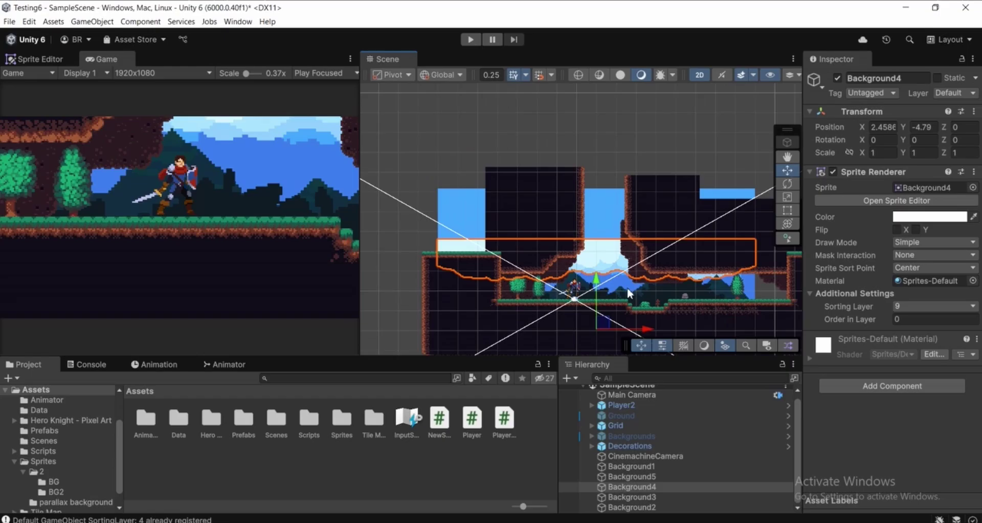
- Lower the Background3 mountains to about Y 2.96
{"action": "double_click", "coordinate": [636, 478]}
{"action": "left_click", "coordinate": [665, 488]}
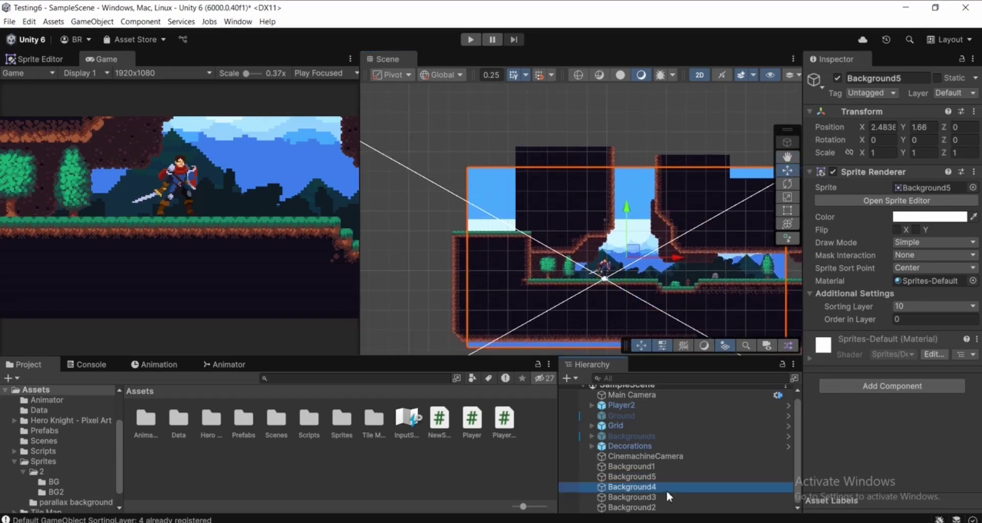
{"action": "double_click", "coordinate": [666, 496]}
{"action": "left_click_drag", "start_coordinate": [620, 220], "coordinate": [625, 238]}
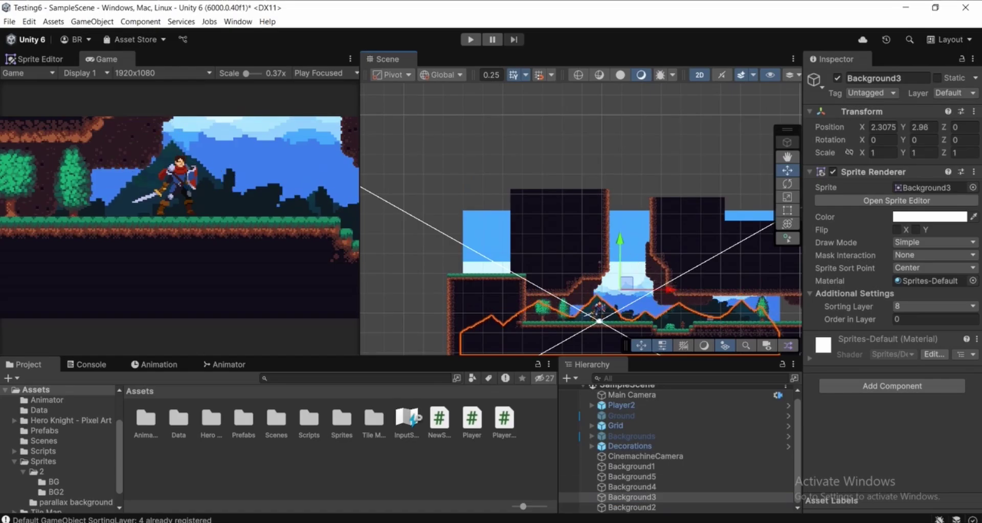
- Raise the Background2 tree layer to about Y 6.45 so it shows behind the player
{"action": "left_click", "coordinate": [624, 485]}
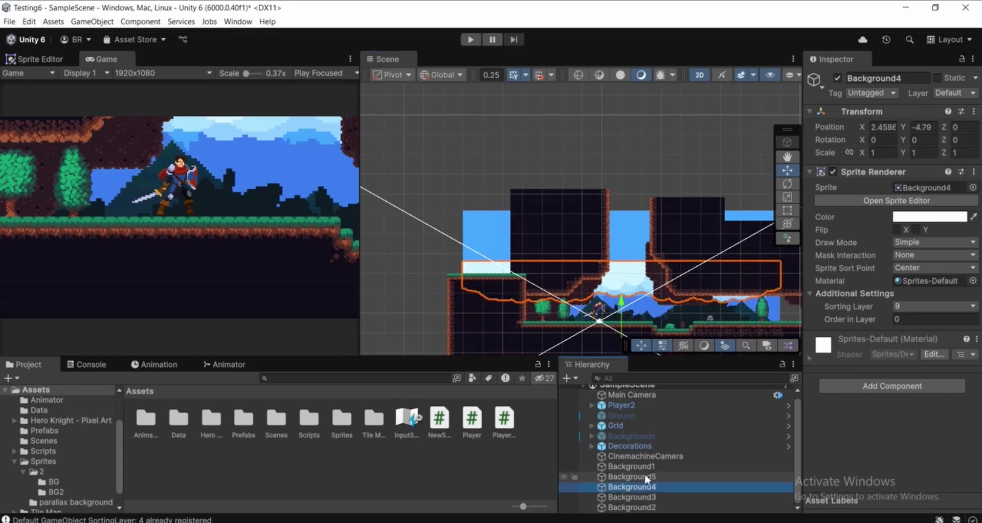
{"action": "left_click", "coordinate": [634, 507]}
{"action": "left_click_drag", "start_coordinate": [620, 246], "coordinate": [618, 208]}
{"action": "scroll", "coordinate": [587, 218], "scroll_direction": "down", "scroll_amount": 5}
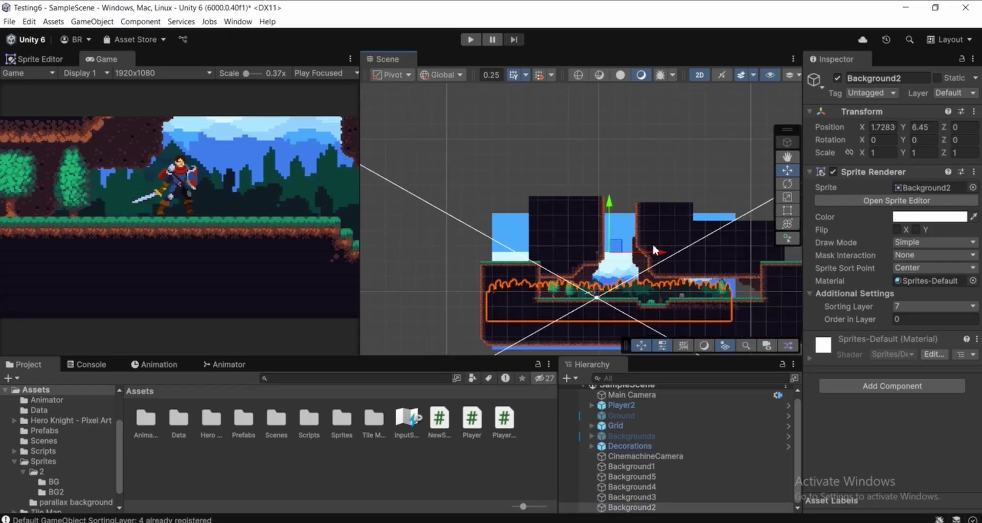
{"action": "middle_click_drag", "start_coordinate": [653, 245], "coordinate": [621, 245]}
- Play-test the scene by running and jumping with the player to check the layered background, and stop the game
{"action": "left_click", "coordinate": [559, 485]}
{"action": "scroll", "coordinate": [600, 304], "scroll_direction": "up", "scroll_amount": 1}
{"action": "middle_click_drag", "start_coordinate": [599, 304], "coordinate": [605, 315]}
{"action": "left_click", "coordinate": [470, 39]}
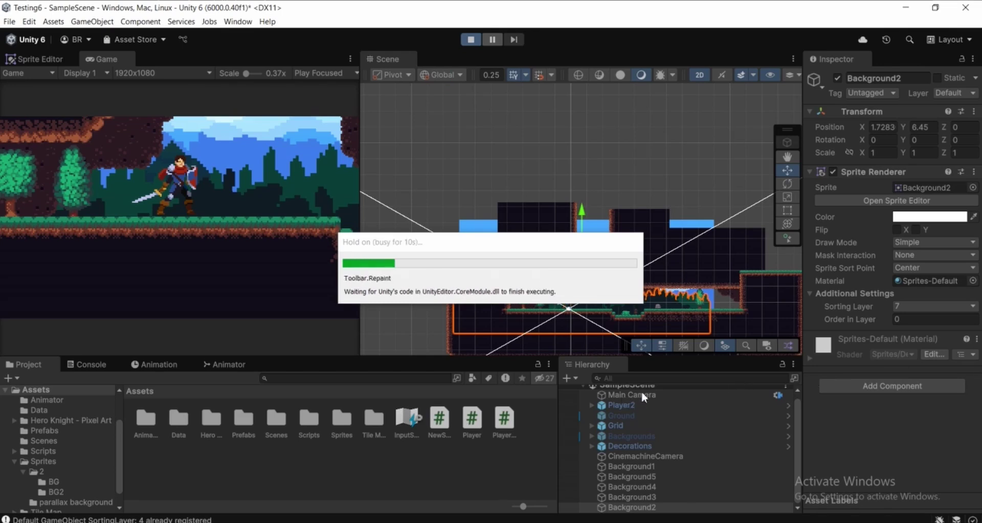
{"action": "key", "text": "d"}
{"action": "key", "text": "space"}
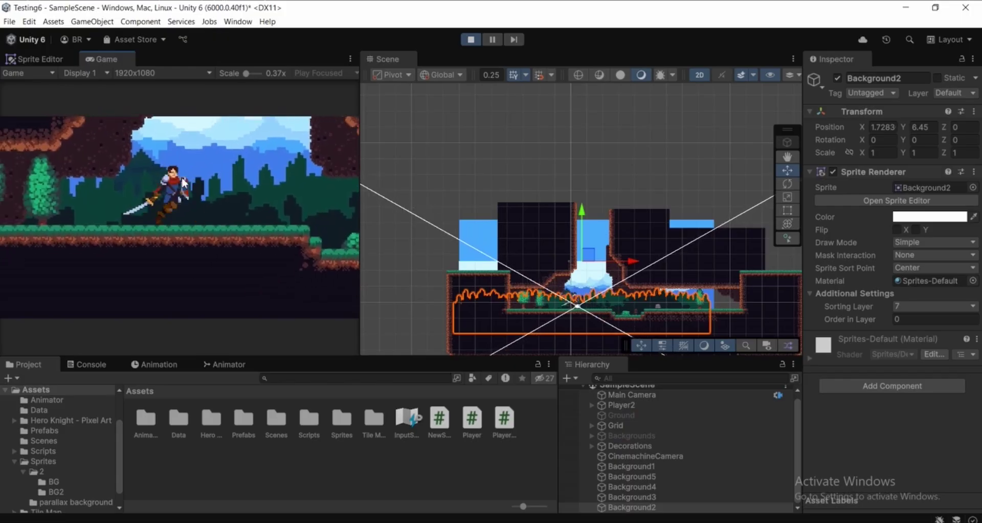
{"action": "key", "text": "space"}
{"action": "key", "text": "a"}
{"action": "key", "text": "d"}
{"action": "key", "text": "d"}
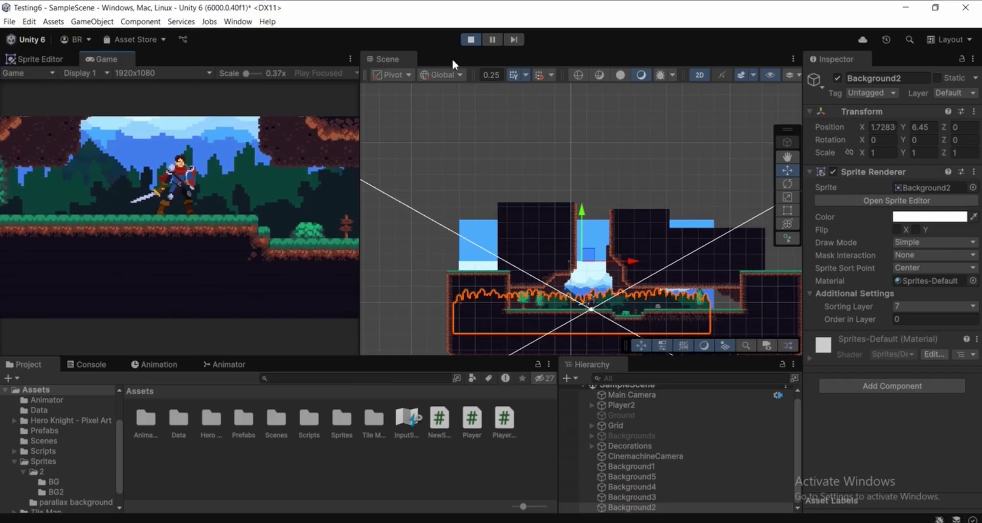
{"action": "left_click", "coordinate": [471, 40]}
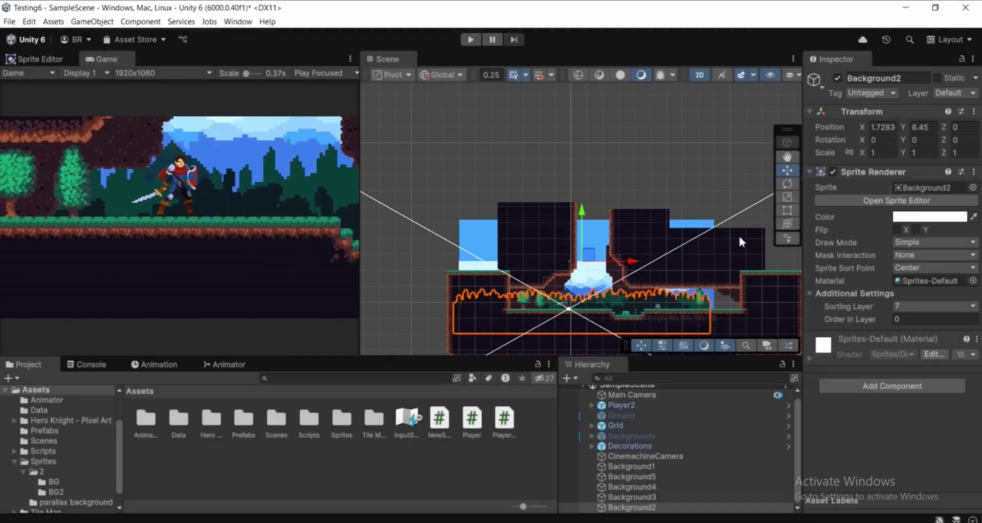
- Try Orthographic projection on the Main Camera
{"action": "middle_click_drag", "start_coordinate": [731, 243], "coordinate": [707, 230]}
{"action": "scroll", "coordinate": [659, 428], "scroll_direction": "up", "scroll_amount": 1}
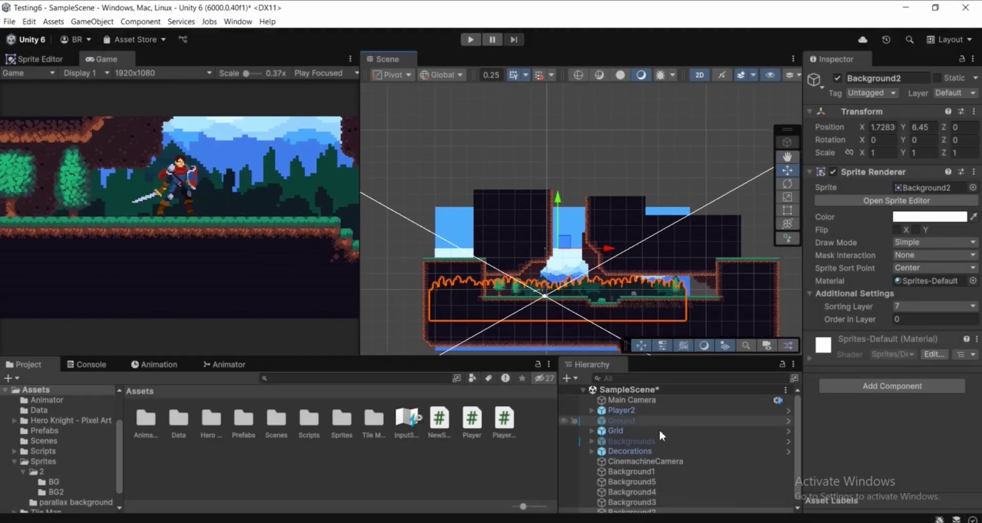
{"action": "left_click", "coordinate": [626, 401]}
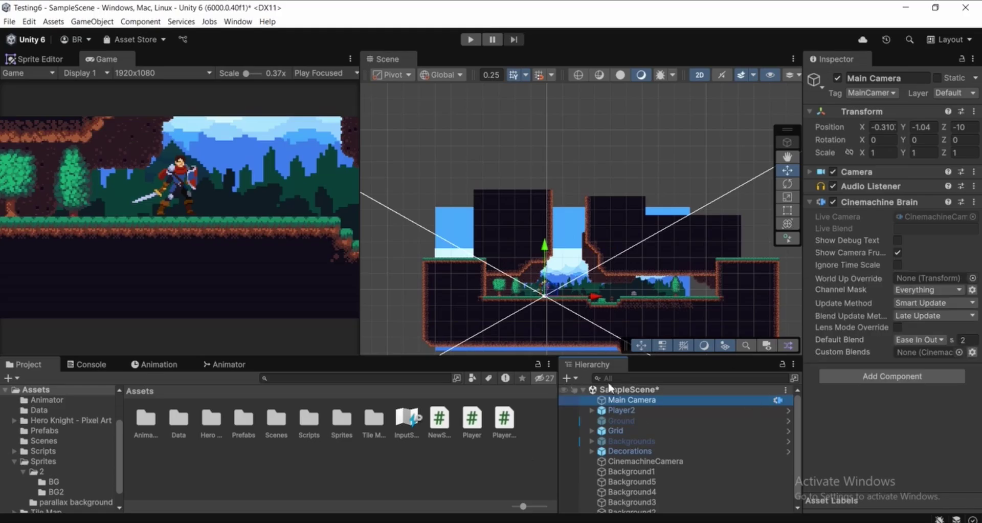
{"action": "left_click", "coordinate": [871, 173]}
{"action": "left_click", "coordinate": [917, 231]}
{"action": "left_click", "coordinate": [912, 254]}
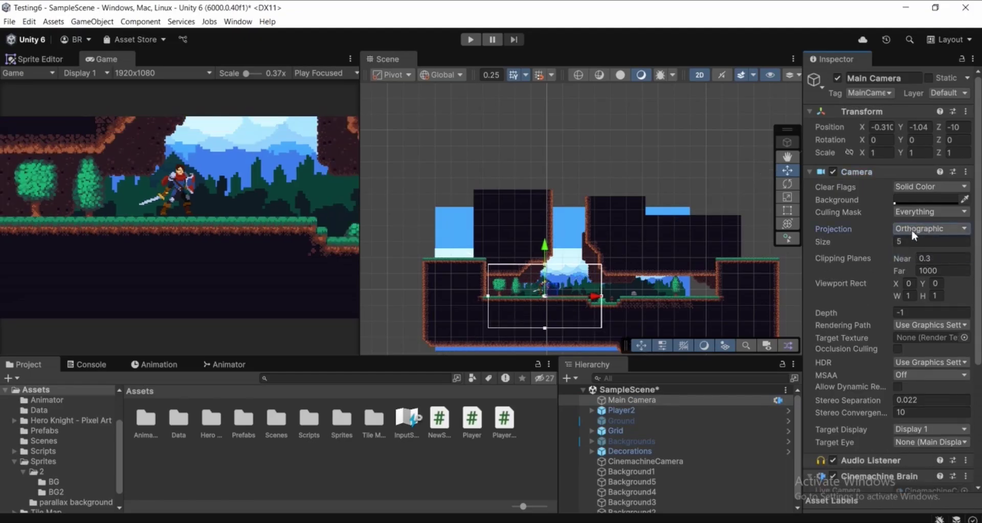
- Return the Main Camera's projection to Perspective and collapse its Camera component
{"action": "left_click", "coordinate": [911, 229]}
{"action": "left_click", "coordinate": [910, 241]}
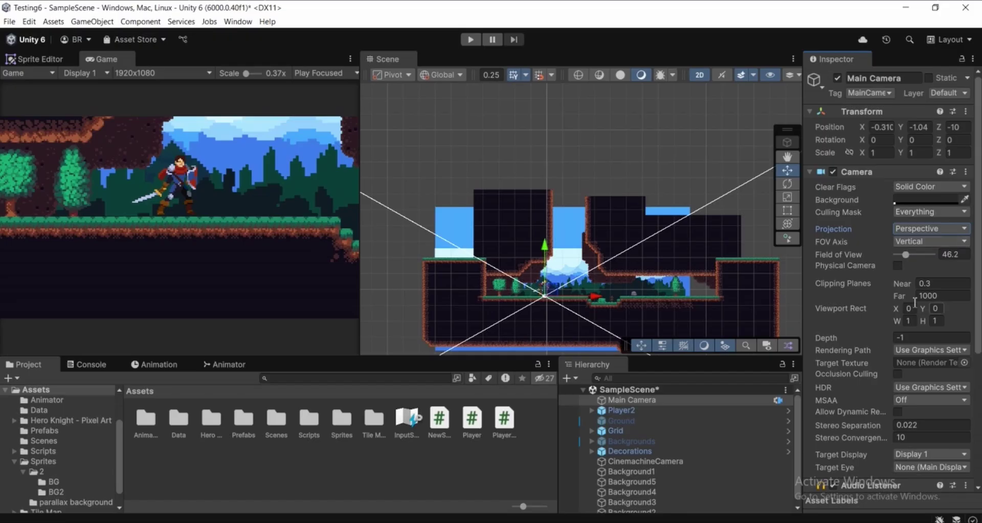
{"action": "left_click", "coordinate": [879, 174]}
- Select Background5, turn off the Scene view's 2D mode and orbit to see the layers edge-on
{"action": "scroll", "coordinate": [675, 218], "scroll_direction": "down", "scroll_amount": 1}
{"action": "middle_click_drag", "start_coordinate": [675, 219], "coordinate": [687, 201]}
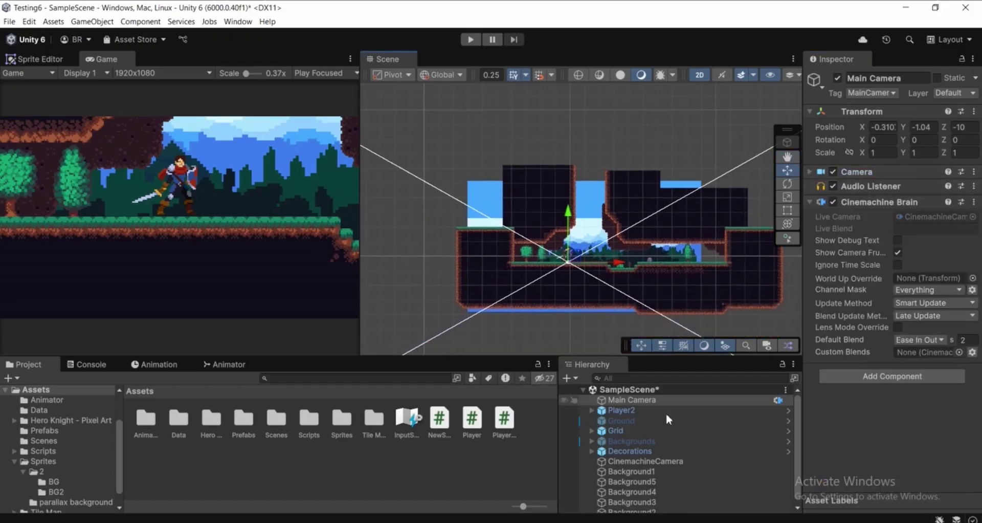
{"action": "left_click", "coordinate": [661, 471]}
{"action": "scroll", "coordinate": [679, 451], "scroll_direction": "down", "scroll_amount": 1}
{"action": "scroll", "coordinate": [642, 271], "scroll_direction": "down", "scroll_amount": 1}
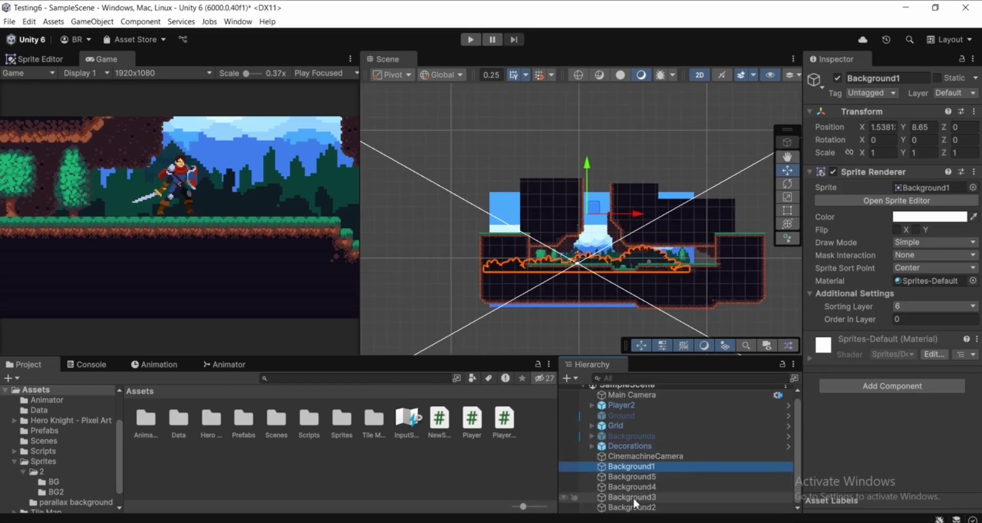
{"action": "left_click", "coordinate": [651, 477]}
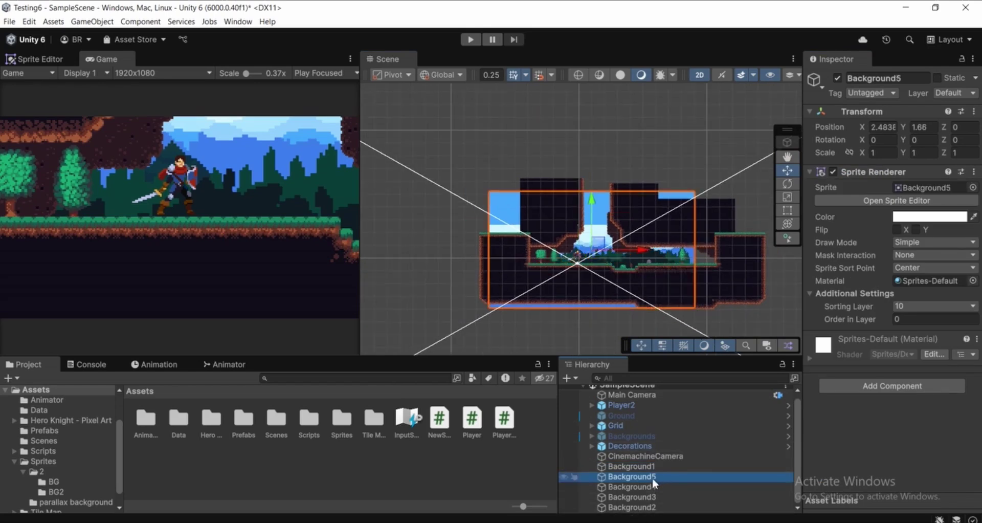
{"action": "scroll", "coordinate": [584, 237], "scroll_direction": "up", "scroll_amount": 2}
{"action": "middle_click_drag", "start_coordinate": [620, 258], "coordinate": [615, 280]}
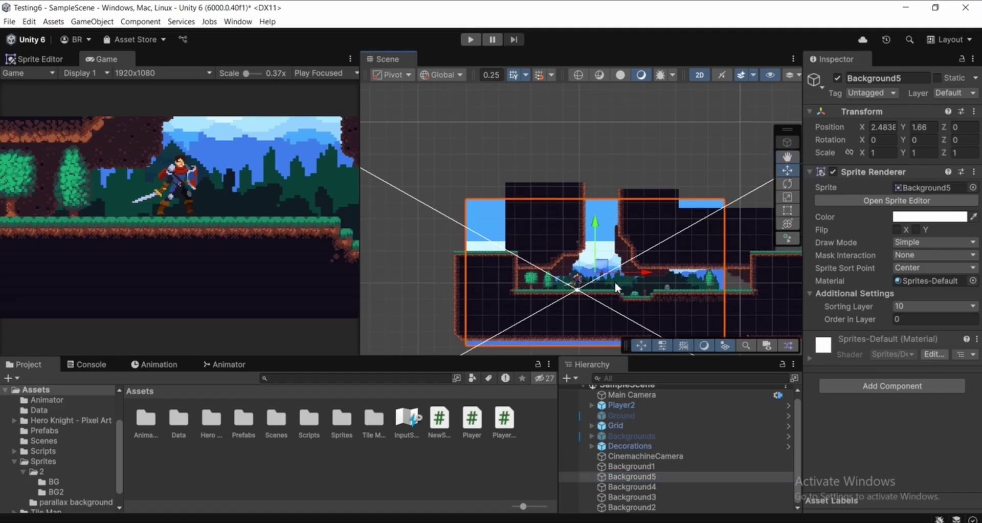
{"action": "left_click", "coordinate": [696, 76]}
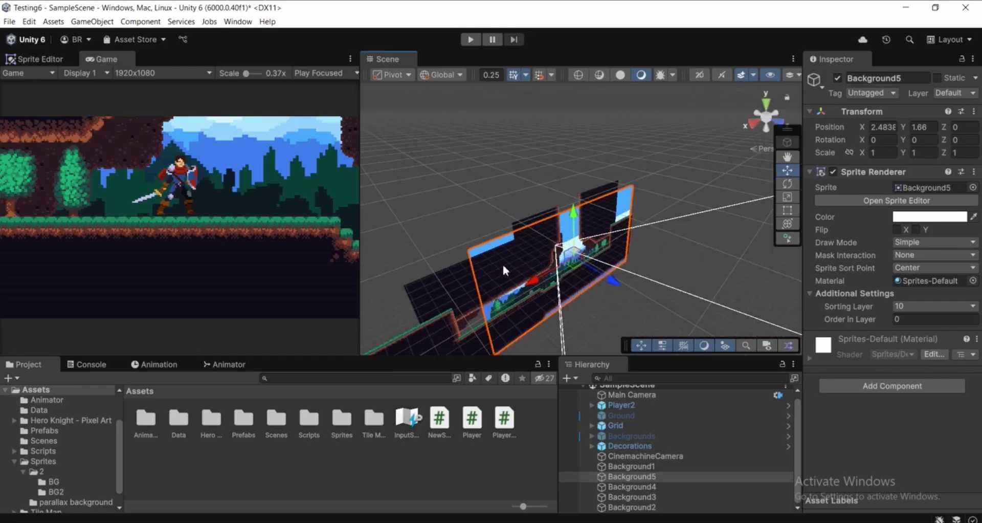
{"action": "left_click_drag", "start_coordinate": [487, 256], "coordinate": [657, 252], "text": "alt"}
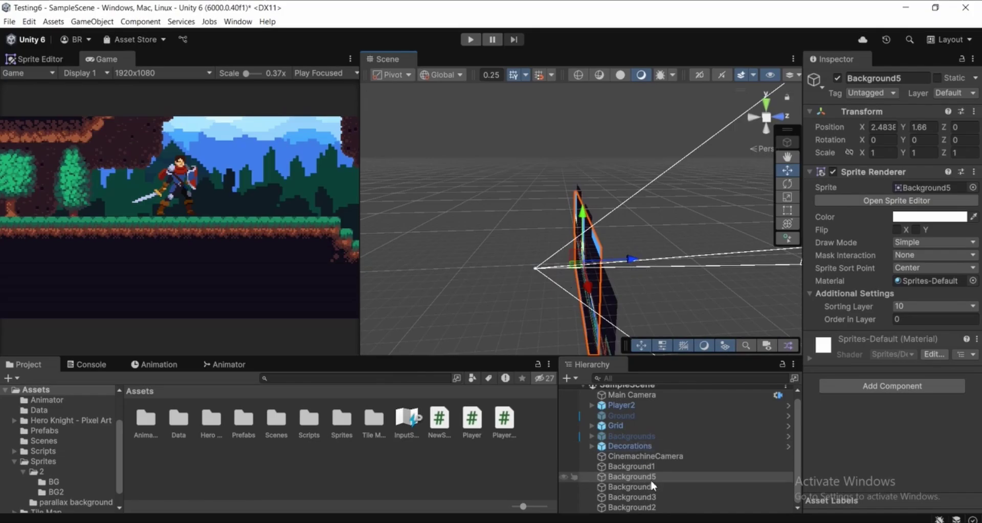
- Push Background5 back in depth to Z 7 and raise it to about Y 2.4
{"action": "left_click_drag", "start_coordinate": [636, 260], "coordinate": [655, 258]}
{"action": "middle_click_drag", "start_coordinate": [703, 242], "coordinate": [681, 251]}
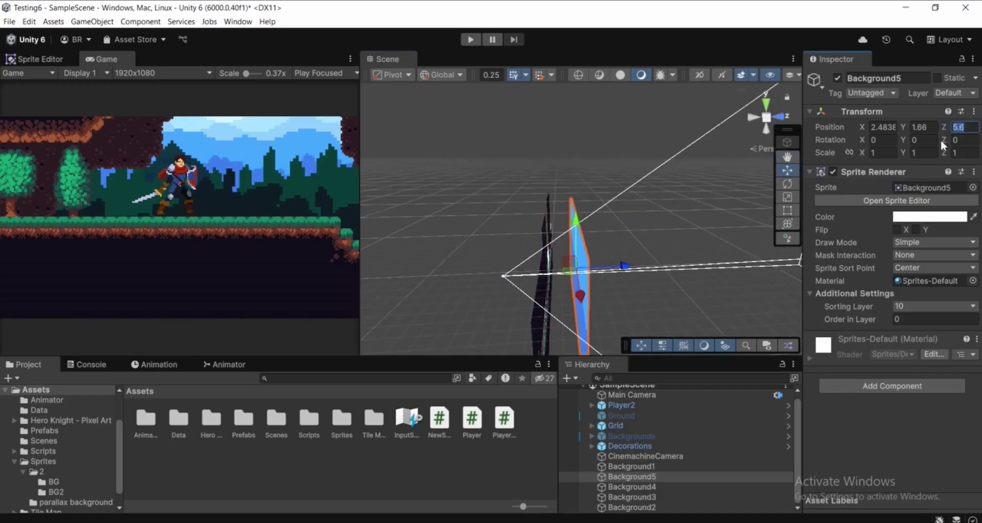
{"action": "left_click", "coordinate": [954, 128]}
{"action": "type", "text": "7"}
{"action": "middle_click_drag", "start_coordinate": [542, 273], "coordinate": [560, 271]}
{"action": "left_click_drag", "start_coordinate": [594, 219], "coordinate": [594, 222]}
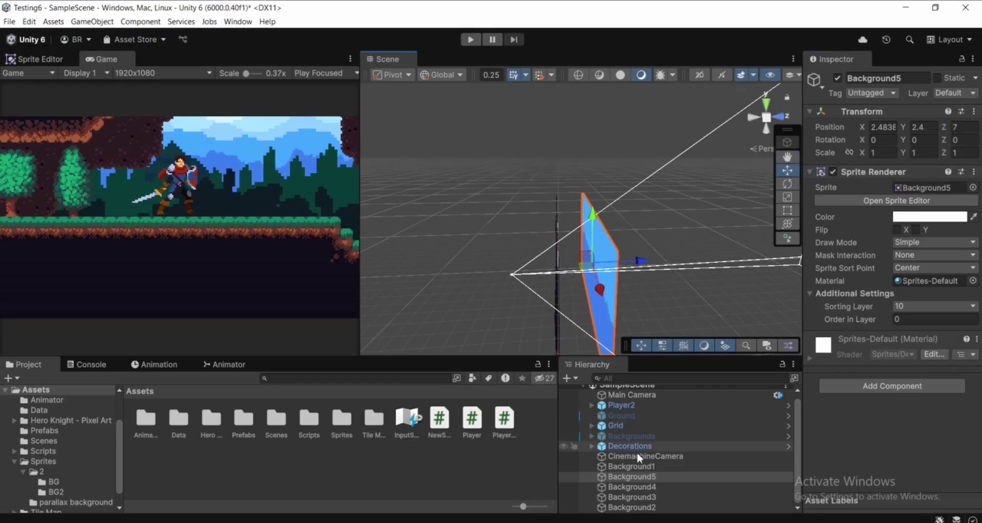
- Push Background4 back in depth to Z 5 and raise it to about Y -3.2
{"action": "left_click", "coordinate": [643, 489]}
{"action": "middle_click_drag", "start_coordinate": [636, 239], "coordinate": [646, 247]}
{"action": "left_click", "coordinate": [962, 128]}
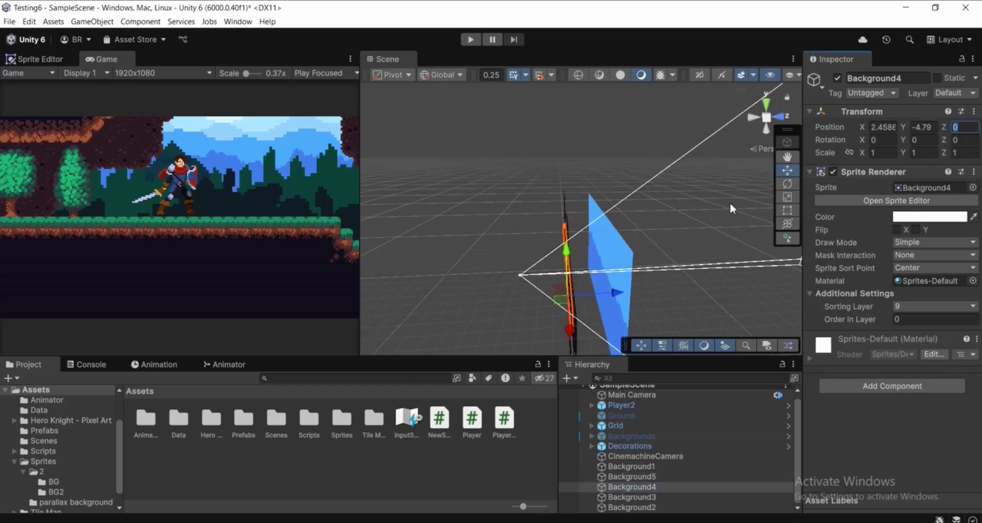
{"action": "left_click", "coordinate": [642, 478]}
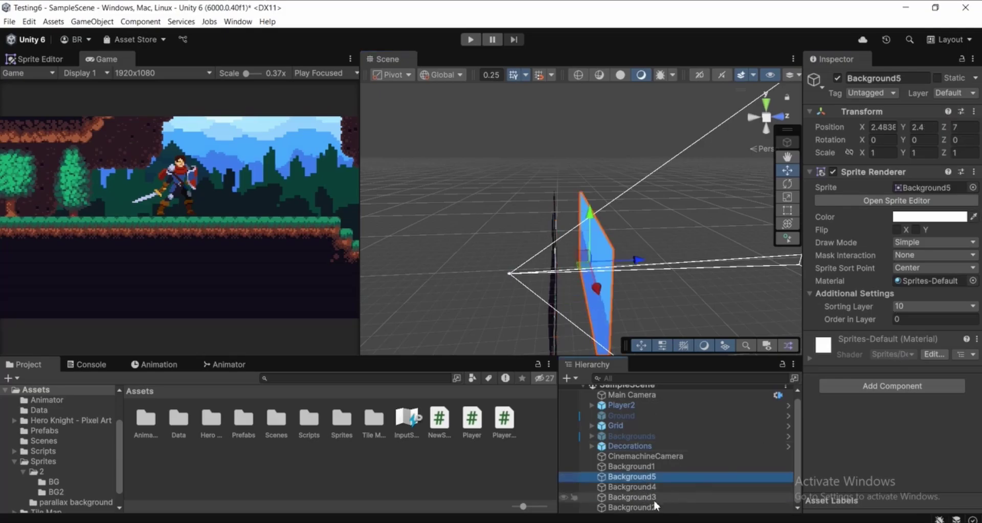
{"action": "left_click", "coordinate": [645, 489]}
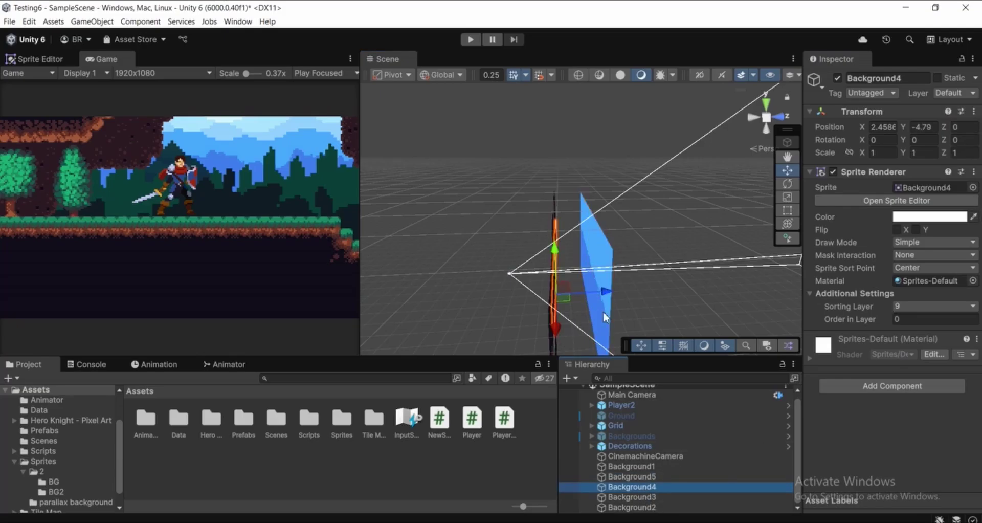
{"action": "left_click", "coordinate": [965, 127]}
{"action": "middle_click_drag", "start_coordinate": [671, 186], "coordinate": [635, 232]}
{"action": "left_click", "coordinate": [971, 126]}
{"action": "type", "text": "5"}
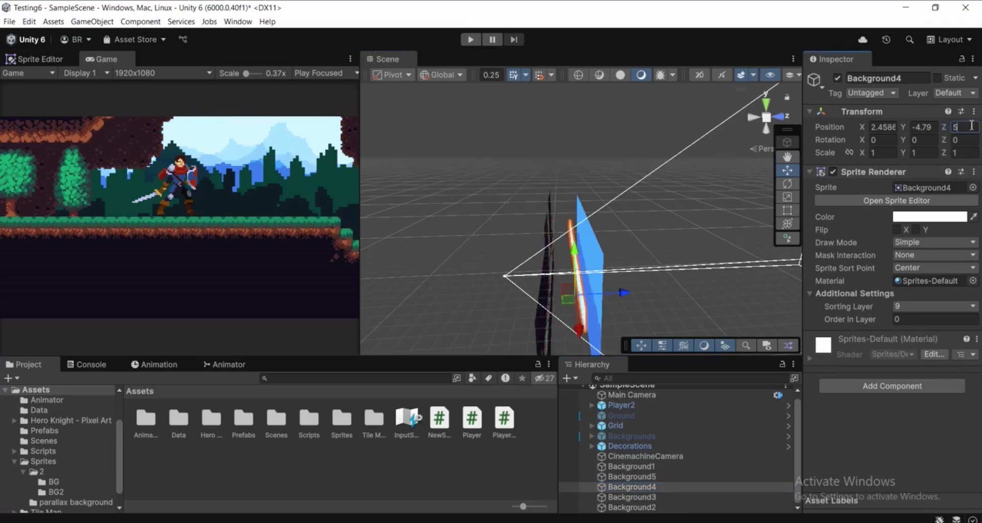
{"action": "middle_click_drag", "start_coordinate": [587, 255], "coordinate": [602, 235]}
{"action": "left_click_drag", "start_coordinate": [588, 230], "coordinate": [593, 230]}
{"action": "middle_click_drag", "start_coordinate": [613, 250], "coordinate": [592, 223]}
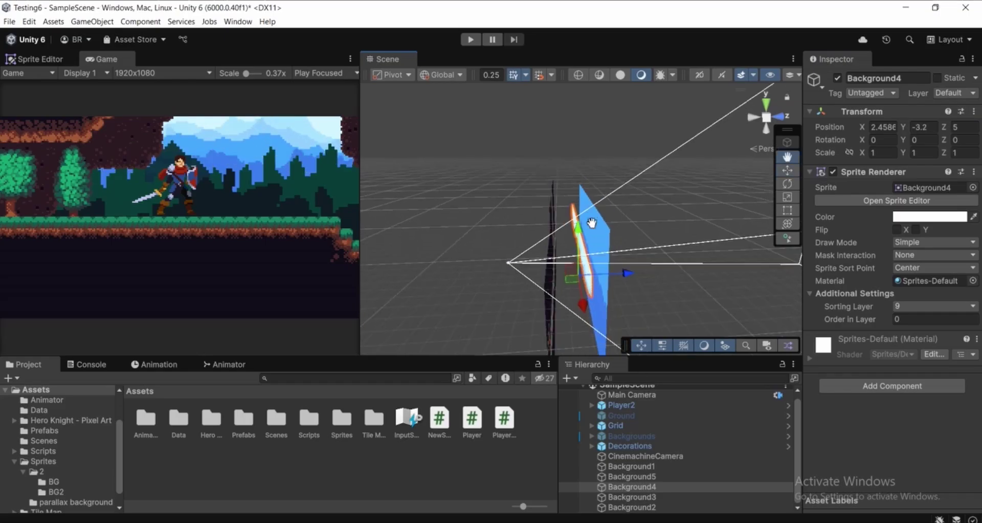
- Push Background3 back in depth to Z 3 and raise it to about Y 4
{"action": "left_click", "coordinate": [647, 497]}
{"action": "middle_click_drag", "start_coordinate": [607, 267], "coordinate": [624, 268]}
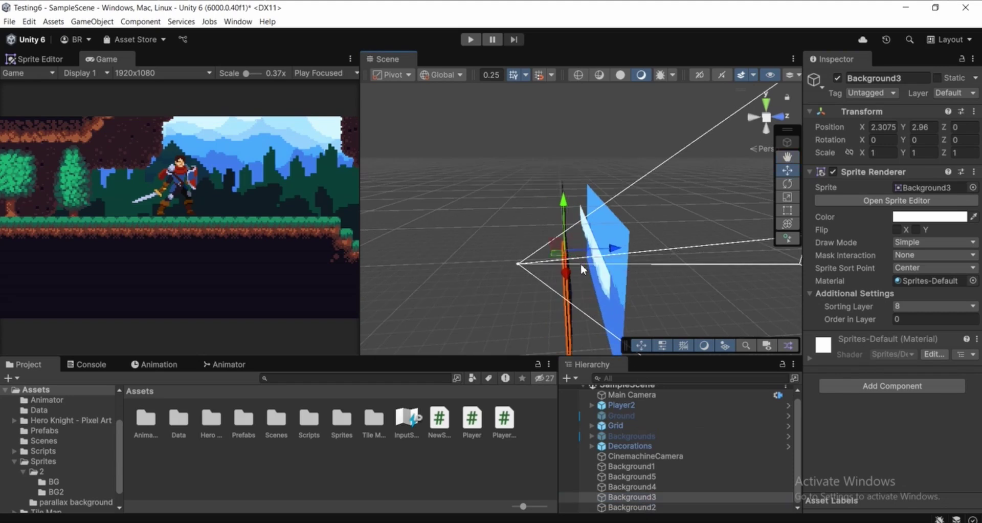
{"action": "left_click", "coordinate": [962, 128]}
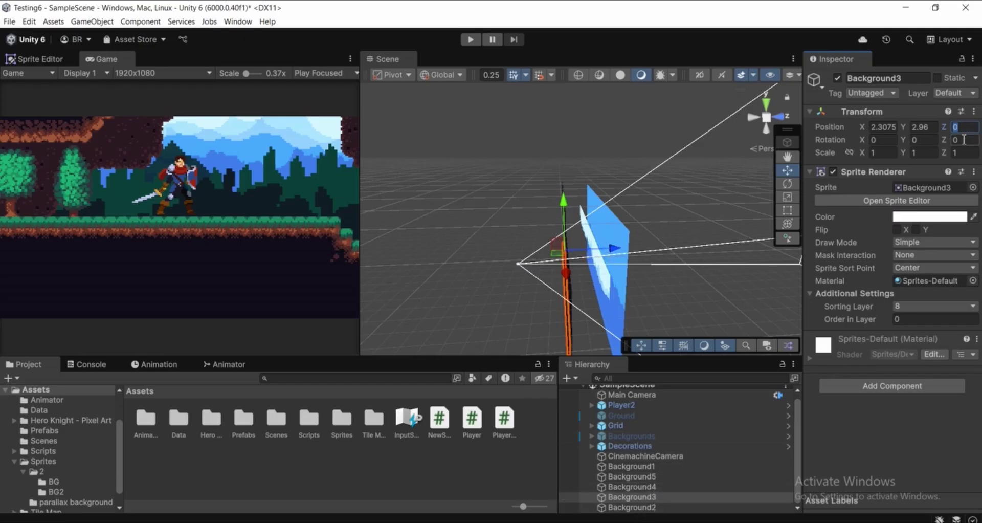
{"action": "type", "text": "3"}
{"action": "middle_click_drag", "start_coordinate": [572, 199], "coordinate": [583, 180]}
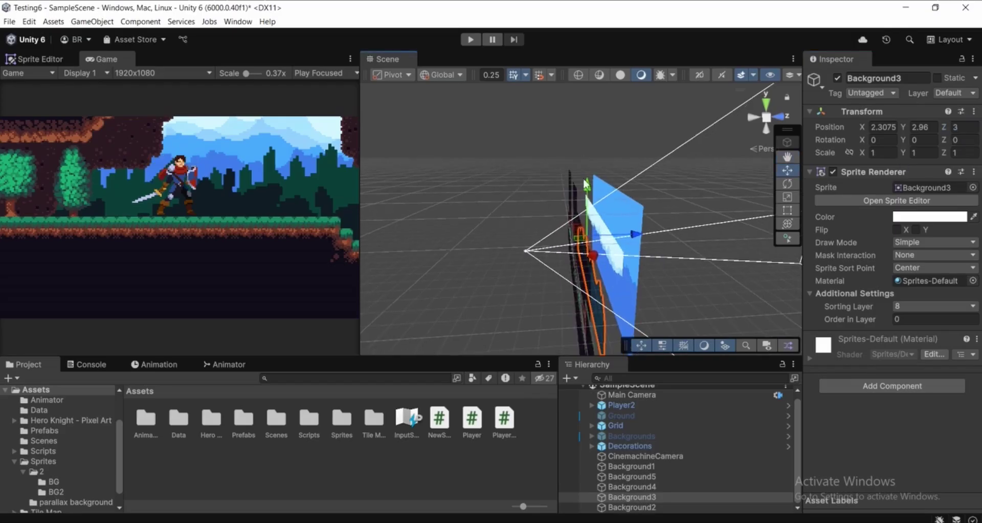
{"action": "left_click_drag", "start_coordinate": [587, 189], "coordinate": [587, 184]}
{"action": "middle_click_drag", "start_coordinate": [628, 300], "coordinate": [620, 291]}
- Push Background2 back in depth to Z 1
{"action": "left_click", "coordinate": [646, 508]}
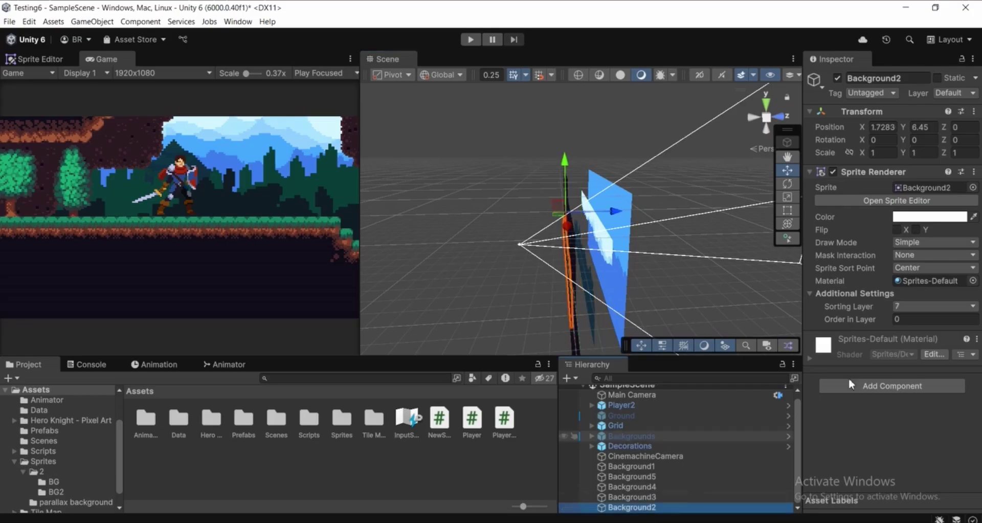
{"action": "left_click", "coordinate": [966, 128]}
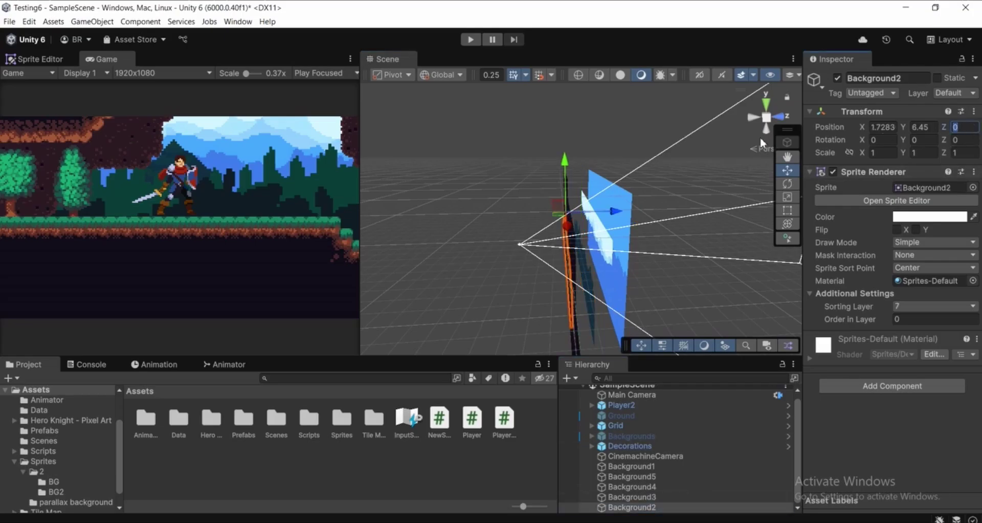
{"action": "type", "text": "1"}
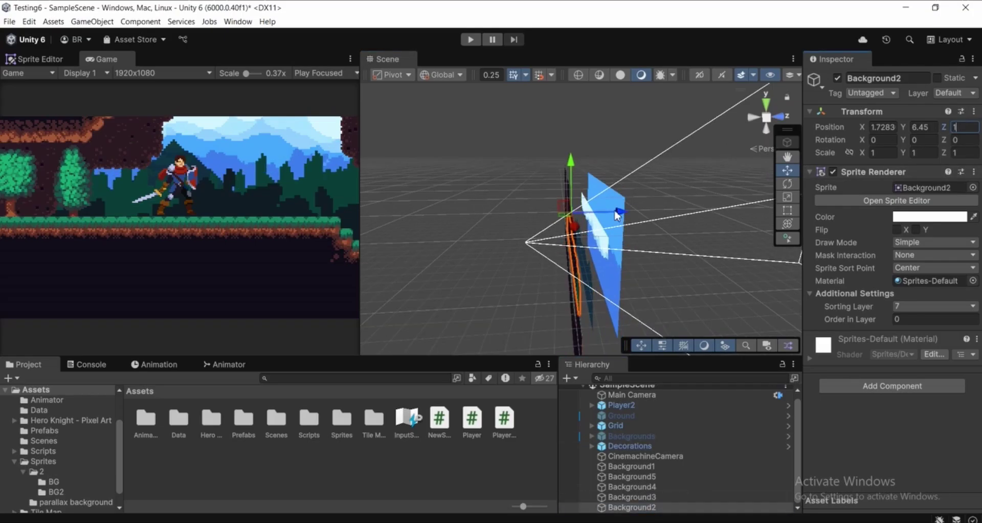
{"action": "middle_click_drag", "start_coordinate": [628, 210], "coordinate": [624, 192]}
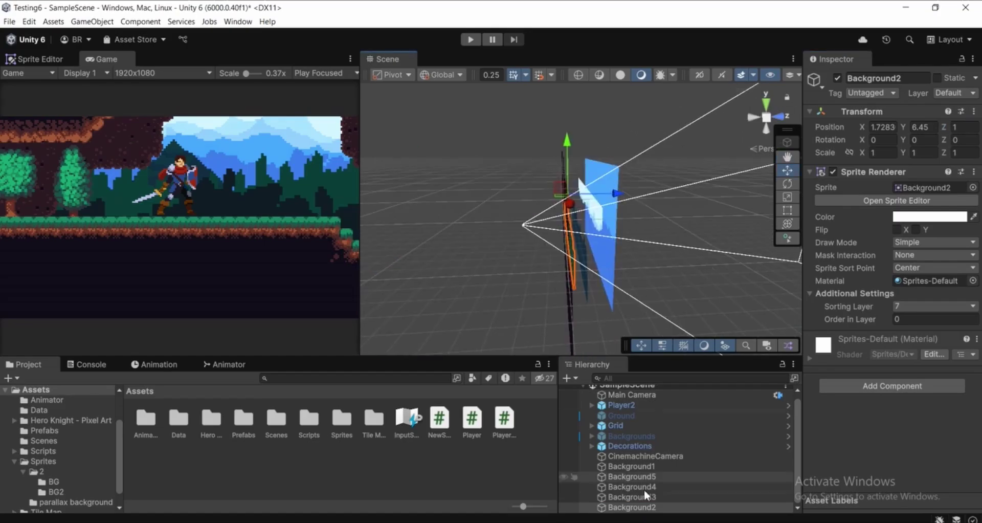
- Push Background1 back in depth to Z 0.5
{"action": "left_click", "coordinate": [632, 466]}
{"action": "middle_click_drag", "start_coordinate": [551, 337], "coordinate": [632, 328]}
{"action": "middle_click_drag", "start_coordinate": [616, 225], "coordinate": [655, 223]}
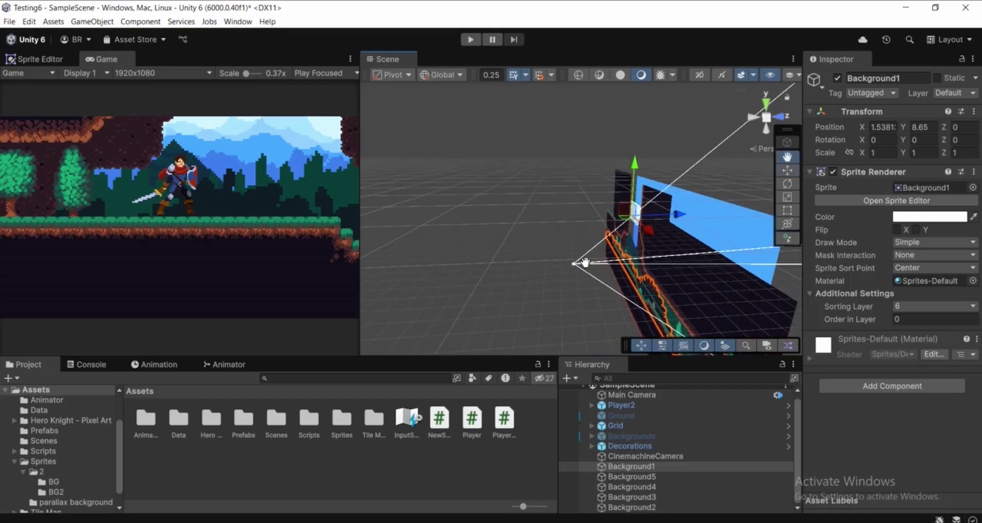
{"action": "middle_click_drag", "start_coordinate": [584, 263], "coordinate": [538, 266]}
{"action": "left_click", "coordinate": [965, 127]}
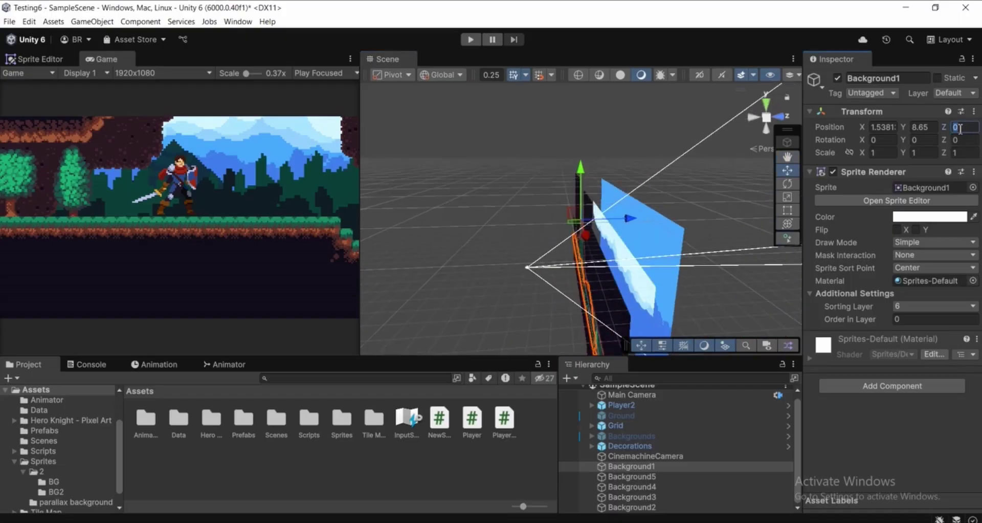
{"action": "type", "text": ".5"}
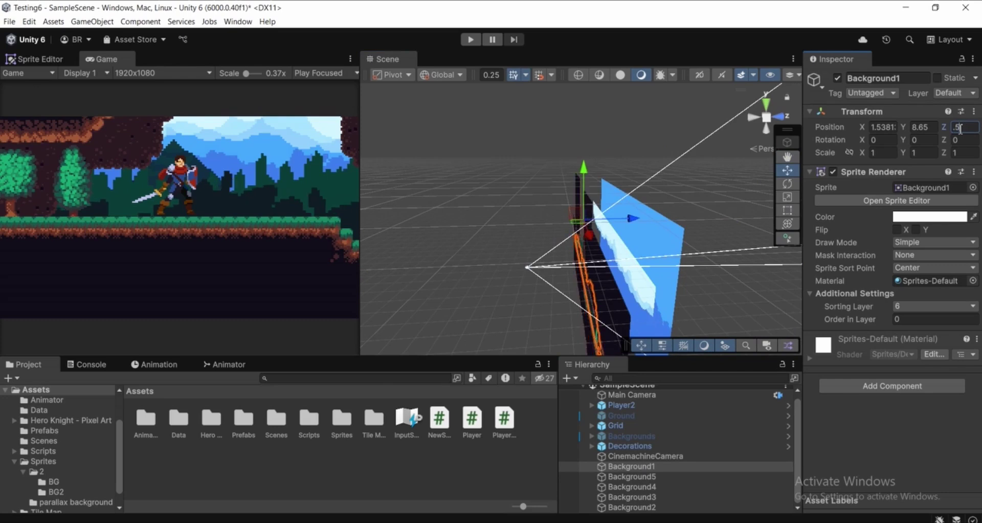
{"action": "key", "text": "Return"}
- Play-test the scene, running the player back and forth to check the background parallax, and stop the game
{"action": "left_click", "coordinate": [470, 40]}
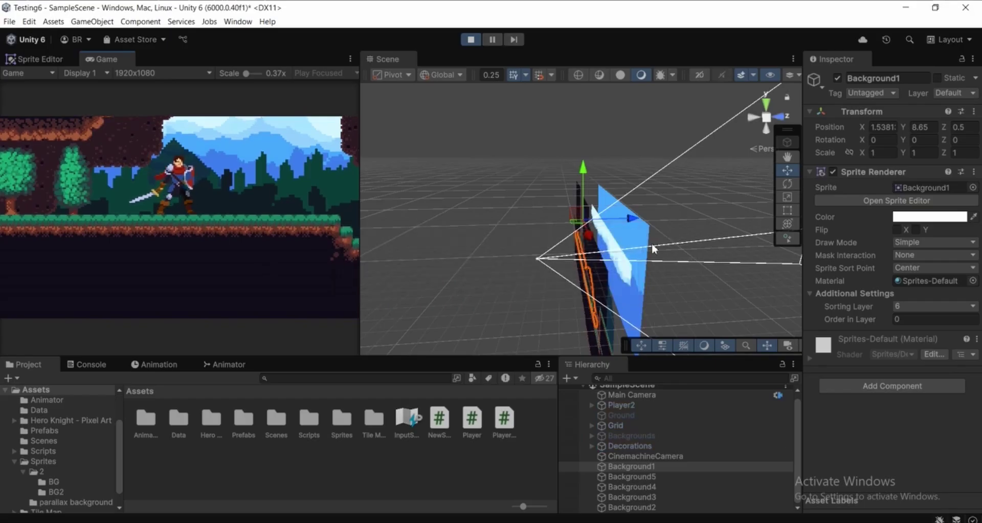
{"action": "middle_click_drag", "start_coordinate": [652, 247], "coordinate": [674, 240]}
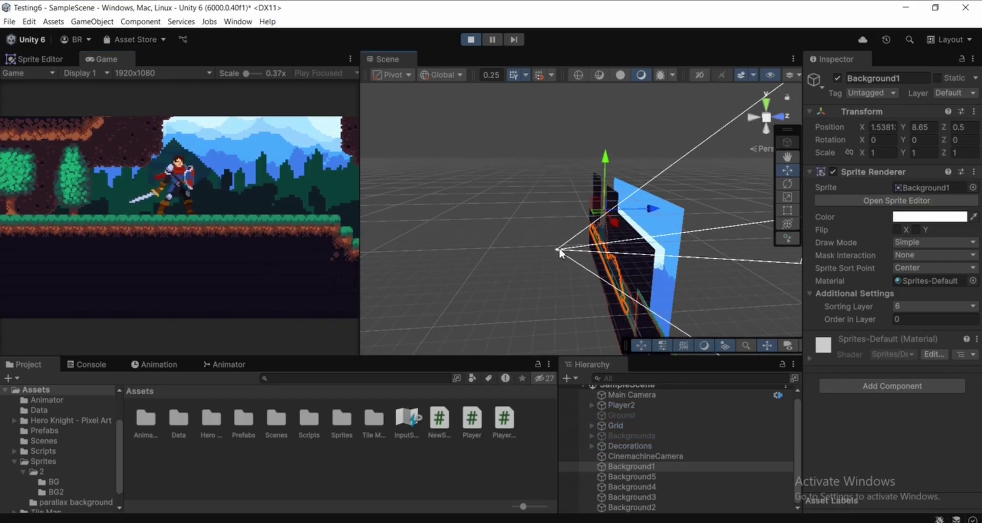
{"action": "left_click", "coordinate": [320, 222]}
{"action": "key", "text": "d"}
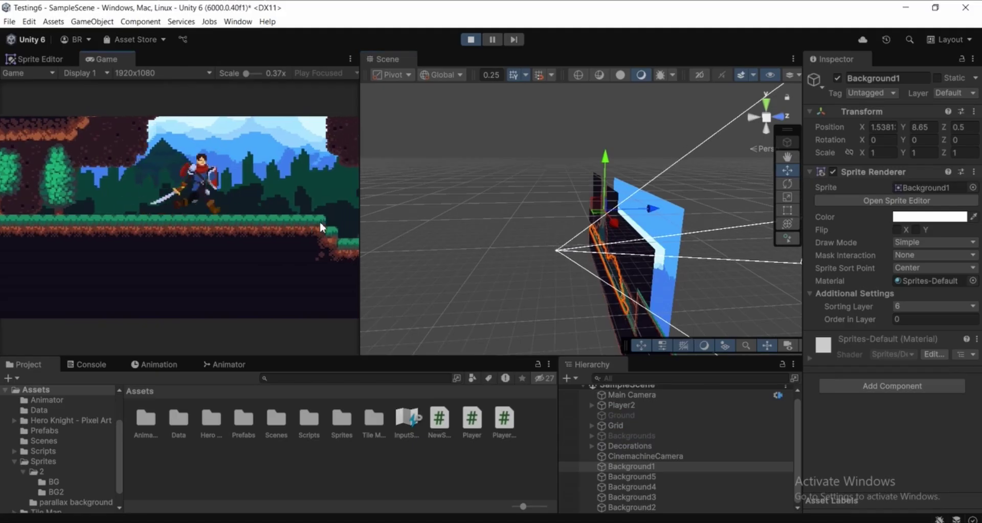
{"action": "key", "text": "a"}
{"action": "key", "text": "space"}
{"action": "key", "text": "d"}
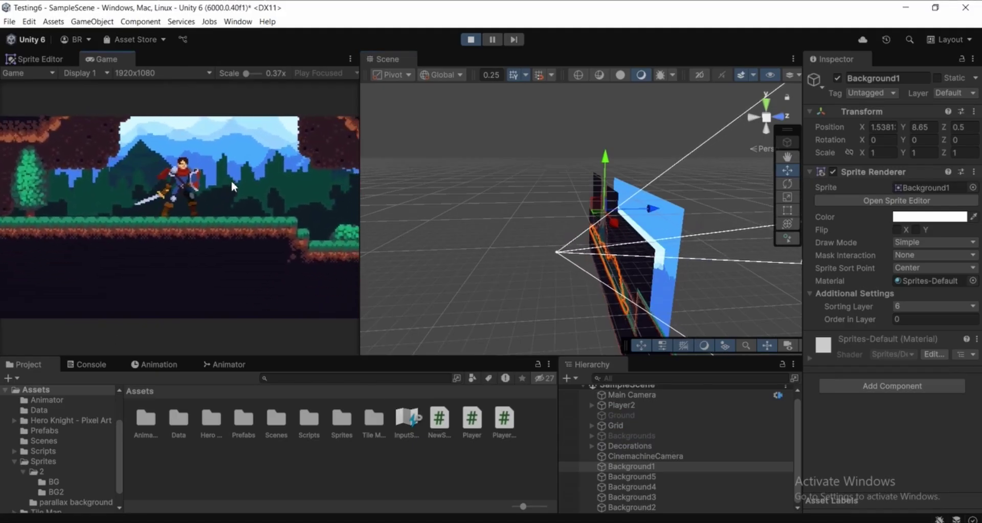
{"action": "key", "text": "a"}
{"action": "key", "text": "d"}
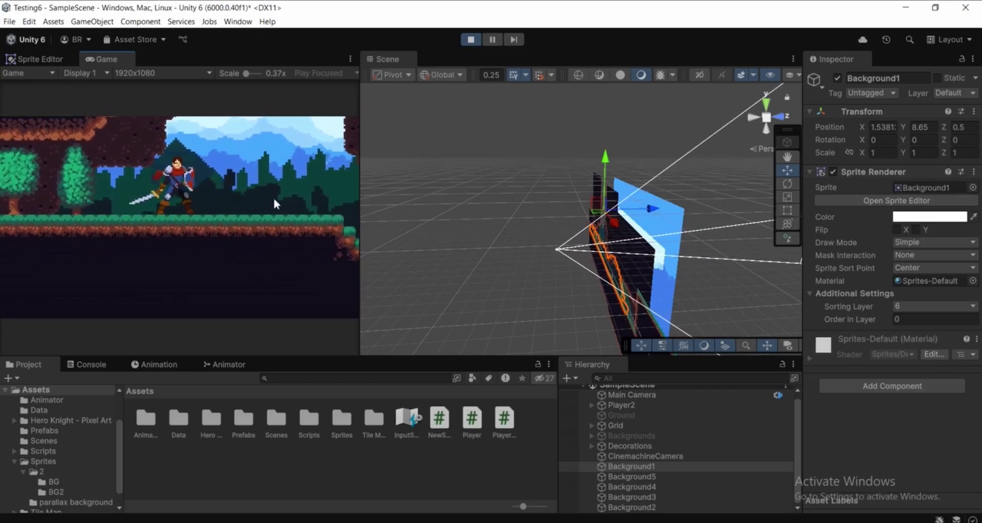
{"action": "left_click", "coordinate": [471, 40]}
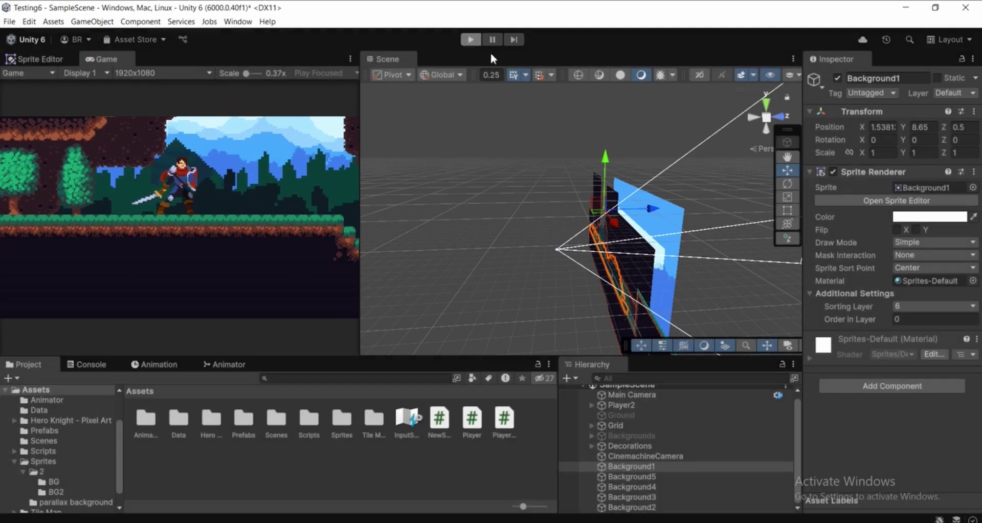
- Move Background5 farther back to Z 12 and raise it to about Y 4.3
{"action": "mouse_move", "coordinate": [667, 254]}
{"action": "middle_mouse_down"}
{"action": "mouse_move", "coordinate": [630, 231]}
{"action": "mouse_move", "coordinate": [667, 236]}
{"action": "middle_mouse_up"}
{"action": "left_click", "coordinate": [639, 477]}
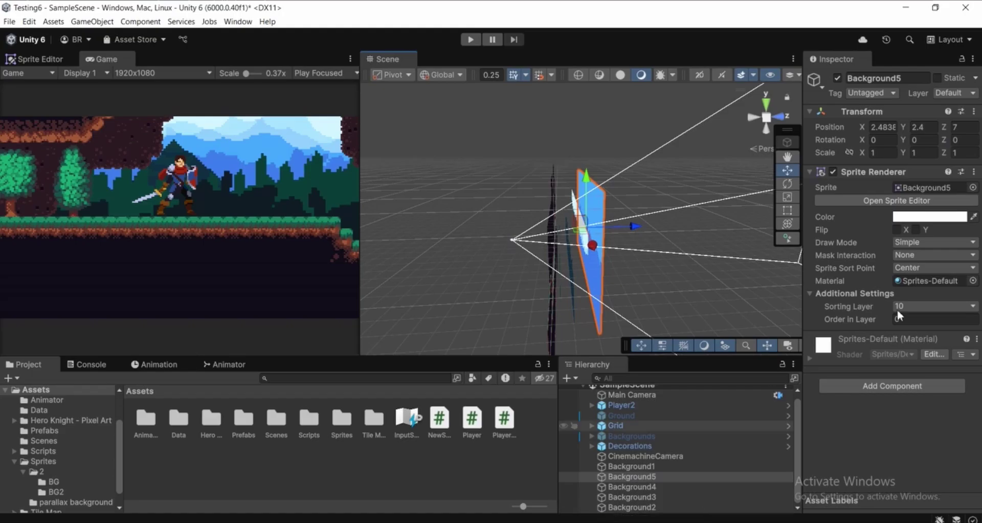
{"action": "left_click", "coordinate": [958, 127]}
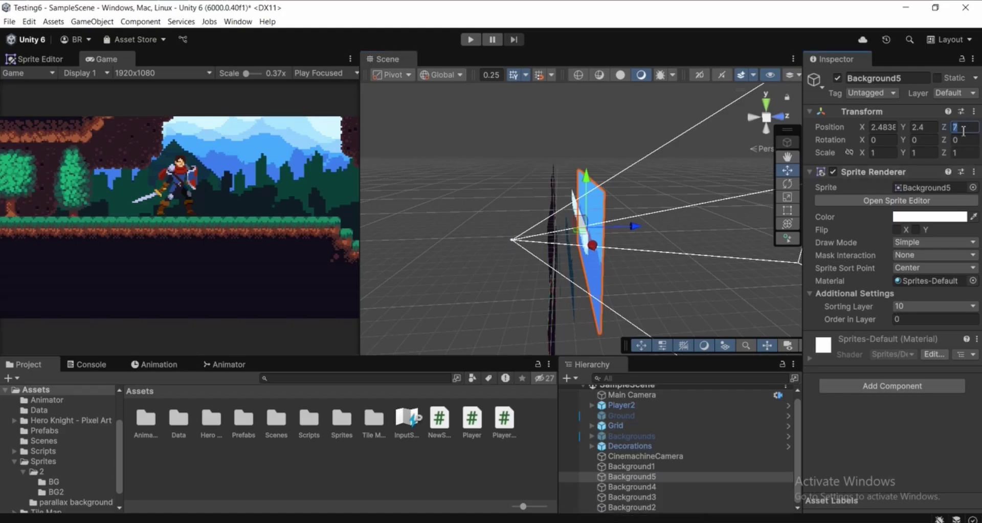
{"action": "type", "text": "12"}
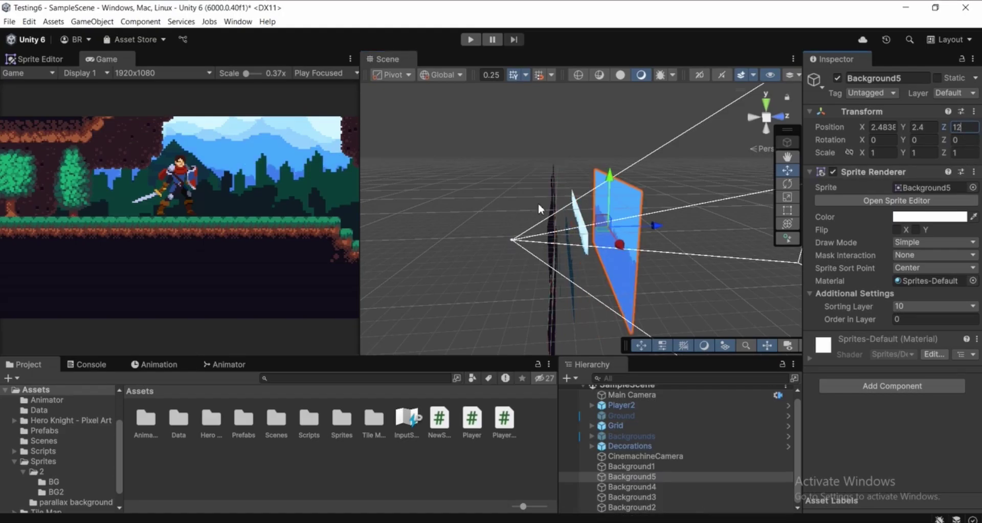
{"action": "middle_click_drag", "start_coordinate": [772, 176], "coordinate": [749, 178]}
{"action": "left_click_drag", "start_coordinate": [589, 185], "coordinate": [585, 173]}
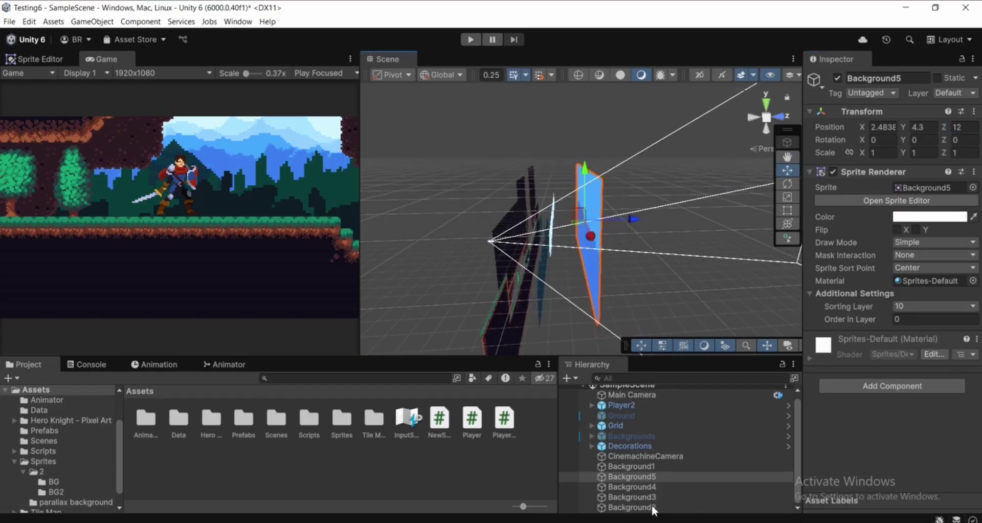
- Move Background4 farther back to Z 10 and raise it to about Y -1.3
{"action": "left_click", "coordinate": [643, 488]}
{"action": "left_click_drag", "start_coordinate": [647, 272], "coordinate": [664, 271], "text": "alt"}
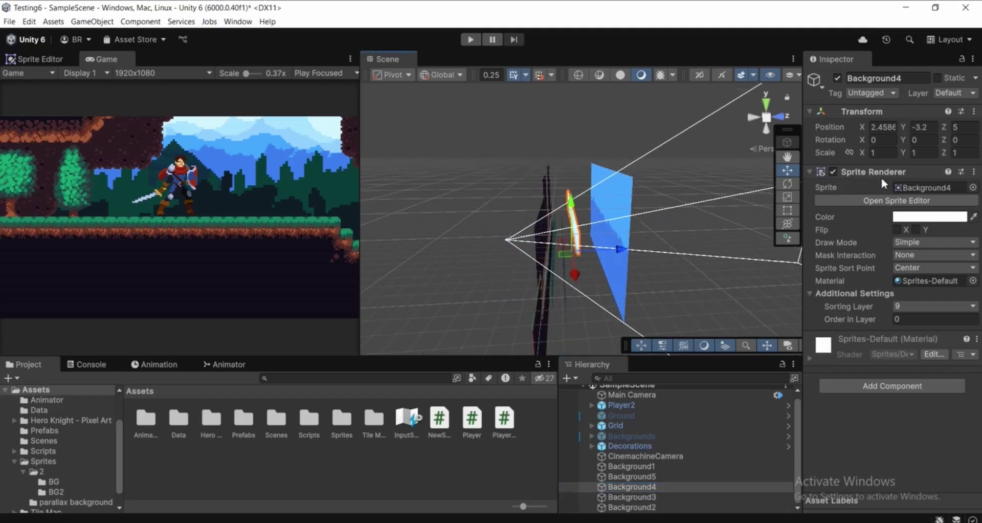
{"action": "left_click", "coordinate": [971, 126]}
{"action": "type", "text": "10"}
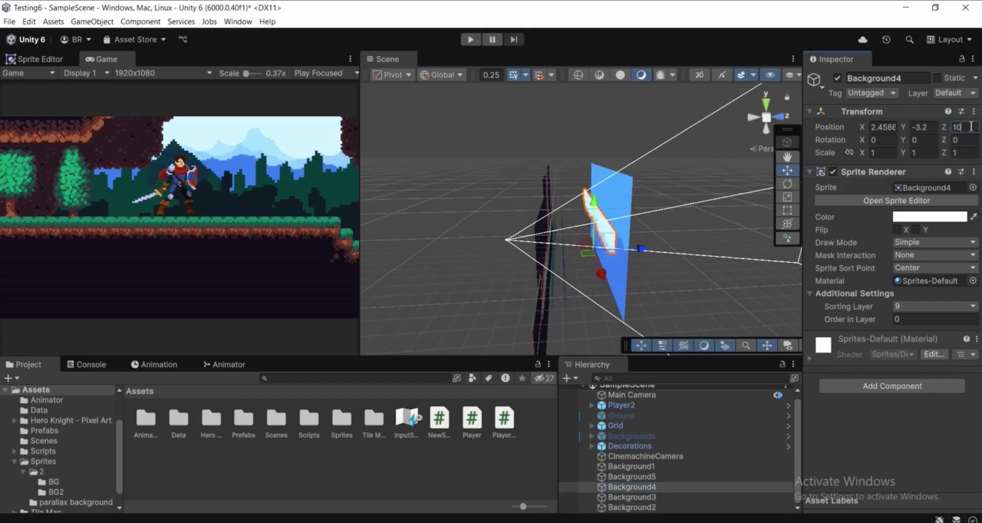
{"action": "scroll", "coordinate": [704, 180], "scroll_direction": "down", "scroll_amount": 2}
{"action": "mouse_move", "coordinate": [593, 201]}
{"action": "left_mouse_down"}
{"action": "mouse_move", "coordinate": [593, 190]}
{"action": "mouse_move", "coordinate": [581, 217]}
{"action": "mouse_move", "coordinate": [575, 190]}
{"action": "mouse_move", "coordinate": [576, 198]}
{"action": "left_mouse_up"}
{"action": "middle_click_drag", "start_coordinate": [619, 225], "coordinate": [593, 210]}
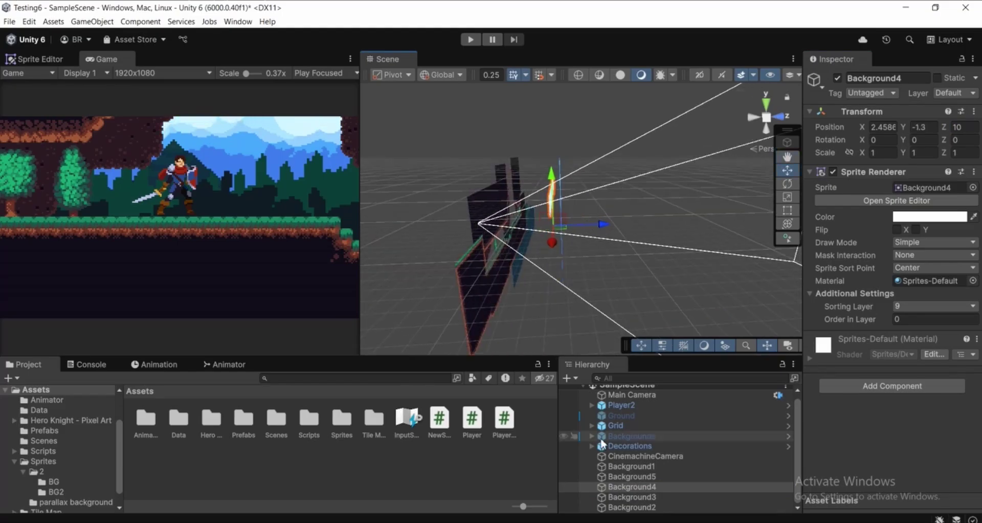
- Move Background3 farther back to Z 8 and raise it to about Y 5.2
{"action": "left_click", "coordinate": [639, 498]}
{"action": "right_click_drag", "start_coordinate": [548, 316], "coordinate": [567, 315]}
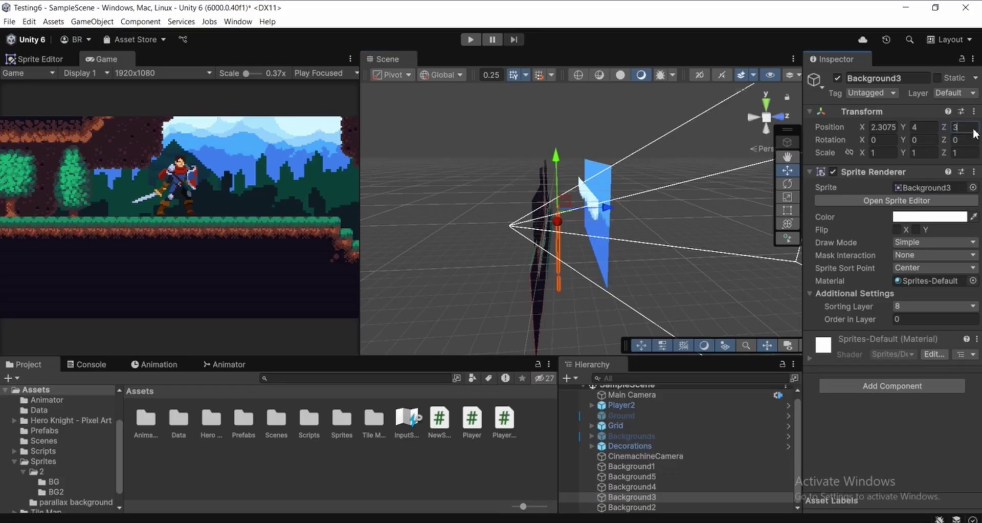
{"action": "type", "text": "8"}
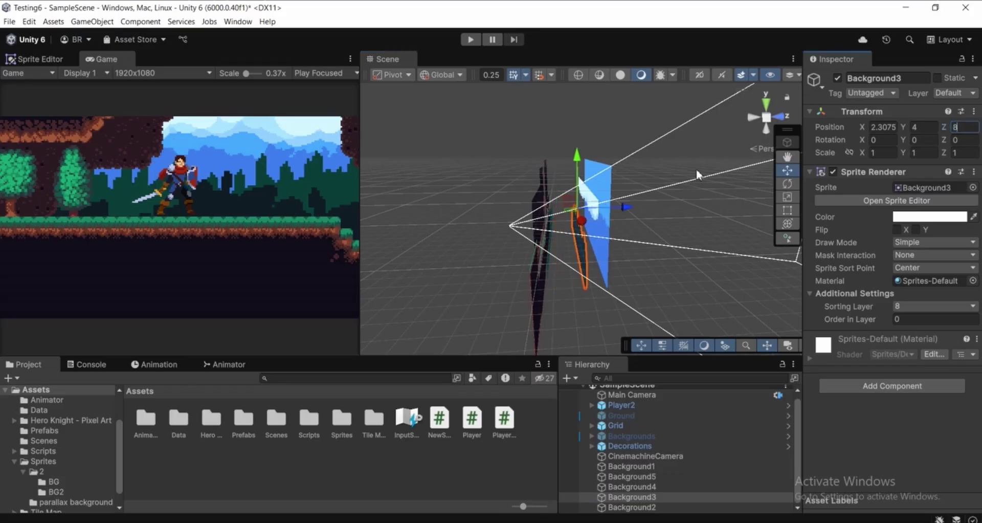
{"action": "right_click_drag", "start_coordinate": [696, 170], "coordinate": [660, 185]}
{"action": "left_click_drag", "start_coordinate": [582, 162], "coordinate": [586, 156]}
{"action": "middle_click_drag", "start_coordinate": [585, 155], "coordinate": [617, 168]}
{"action": "left_click_drag", "start_coordinate": [567, 176], "coordinate": [568, 179]}
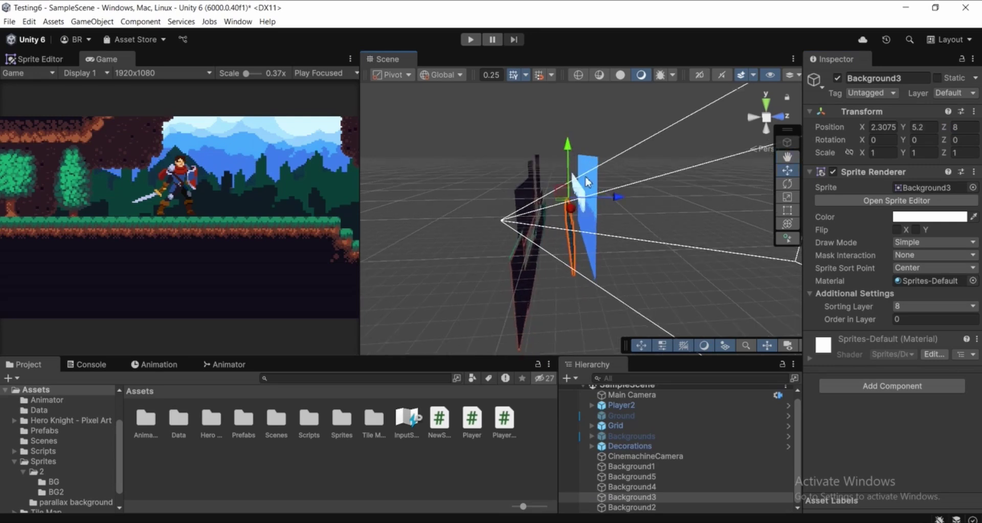
- Move Background2 farther back to Z 6 and adjust its height to line up with the other layers
{"action": "left_click", "coordinate": [643, 510]}
{"action": "middle_click_drag", "start_coordinate": [563, 224], "coordinate": [604, 227]}
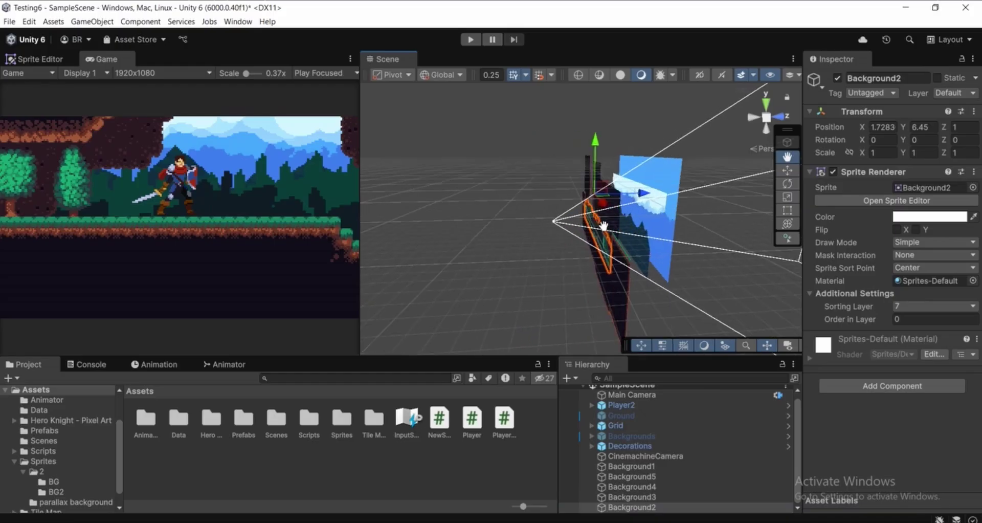
{"action": "left_click", "coordinate": [965, 128]}
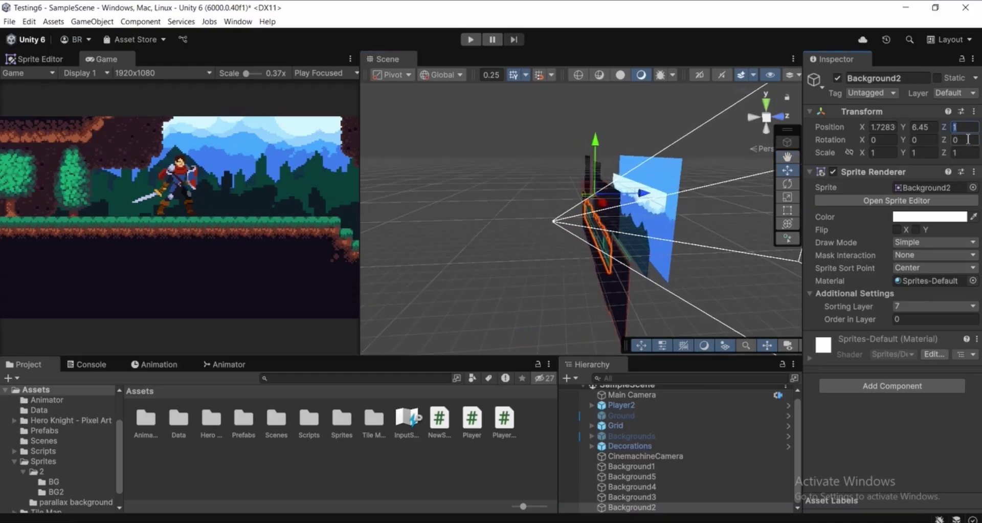
{"action": "type", "text": "6"}
{"action": "left_click_drag", "start_coordinate": [619, 148], "coordinate": [618, 148]}
- Move Background1 farther back to Z 4 and raise it to about Y 8.8
{"action": "left_click", "coordinate": [634, 466]}
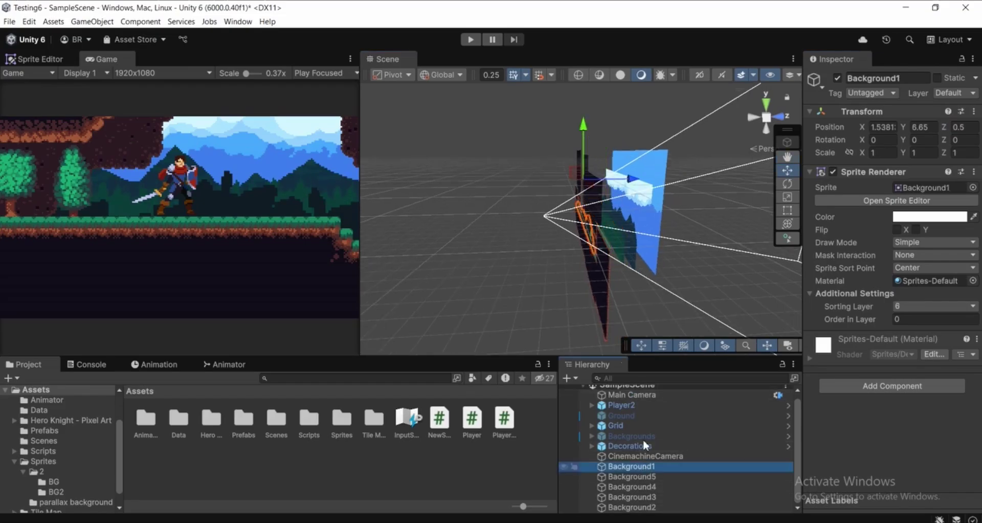
{"action": "middle_click_drag", "start_coordinate": [629, 230], "coordinate": [653, 231]}
{"action": "left_click", "coordinate": [964, 127]}
{"action": "type", "text": "4"}
{"action": "left_click_drag", "start_coordinate": [624, 132], "coordinate": [623, 129]}
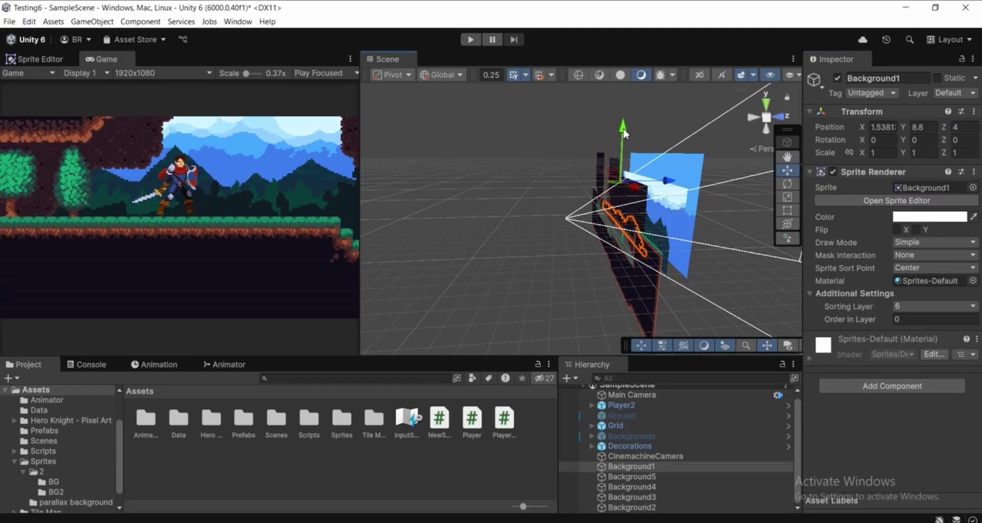
- Play-test the level, running and jumping the player in both directions to check the parallax between background layers, and stop the game
{"action": "scroll", "coordinate": [625, 131], "scroll_direction": "down", "scroll_amount": 3}
{"action": "middle_click_drag", "start_coordinate": [617, 162], "coordinate": [609, 162]}
{"action": "left_click", "coordinate": [468, 42]}
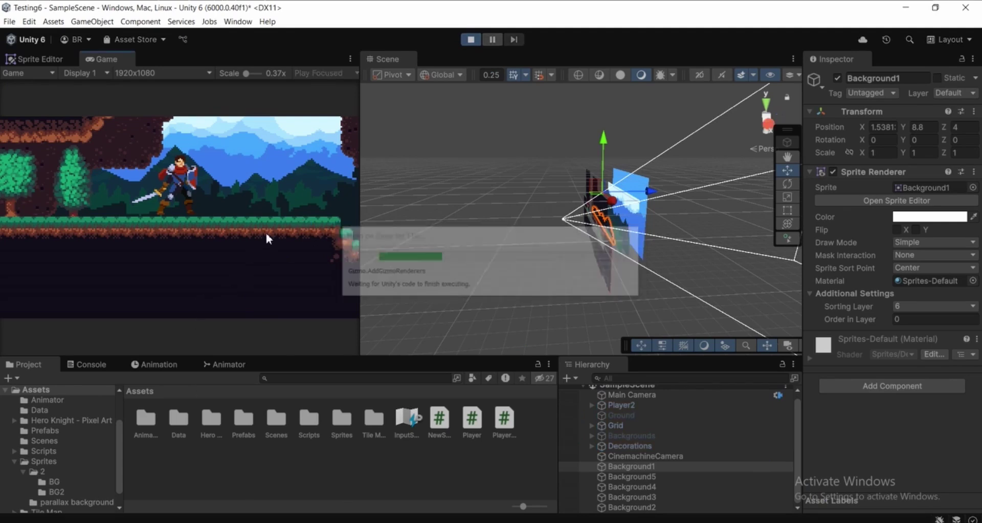
{"action": "key", "text": "d"}
{"action": "key", "text": "space"}
{"action": "key", "text": "a"}
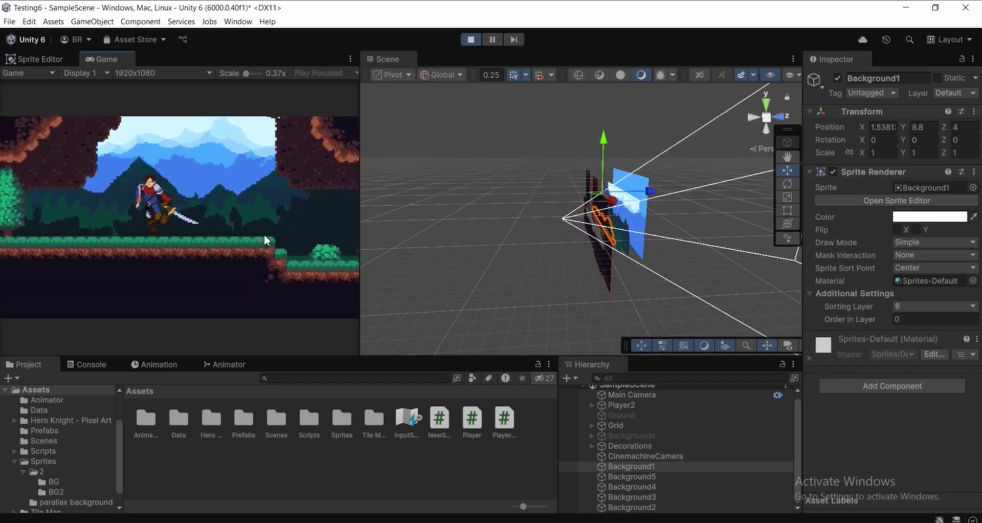
{"action": "key", "text": "d"}
{"action": "key", "text": "space"}
{"action": "key", "text": "space"}
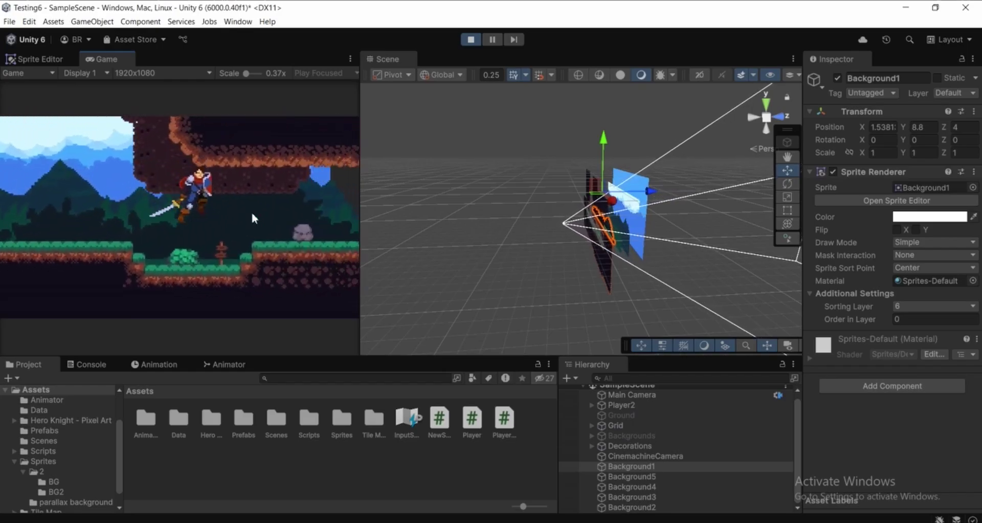
{"action": "key", "text": "d"}
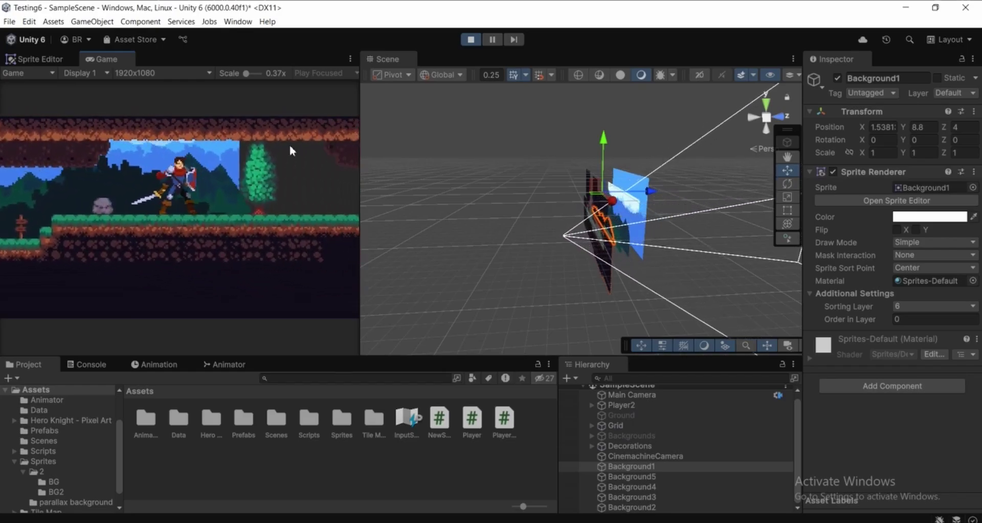
{"action": "key", "text": "a"}
{"action": "key", "text": "space"}
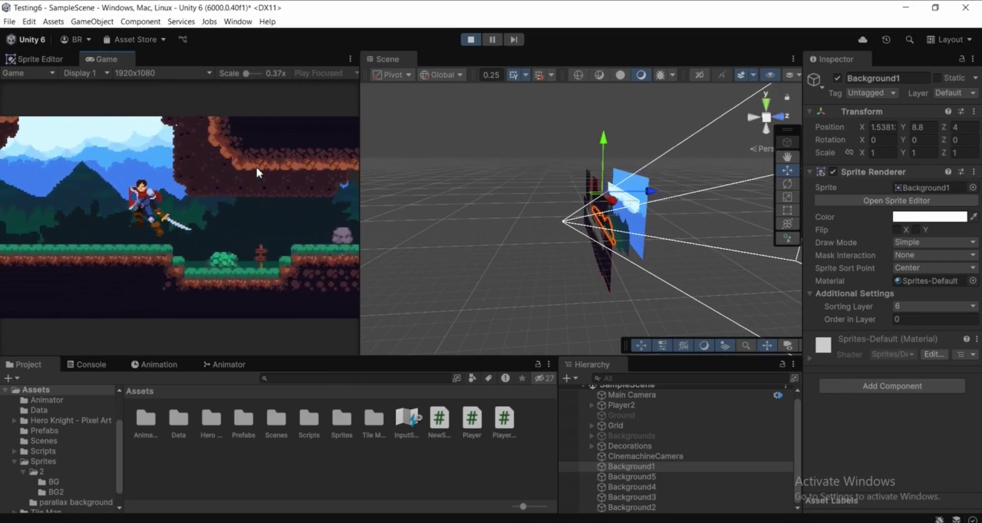
{"action": "key", "text": "d"}
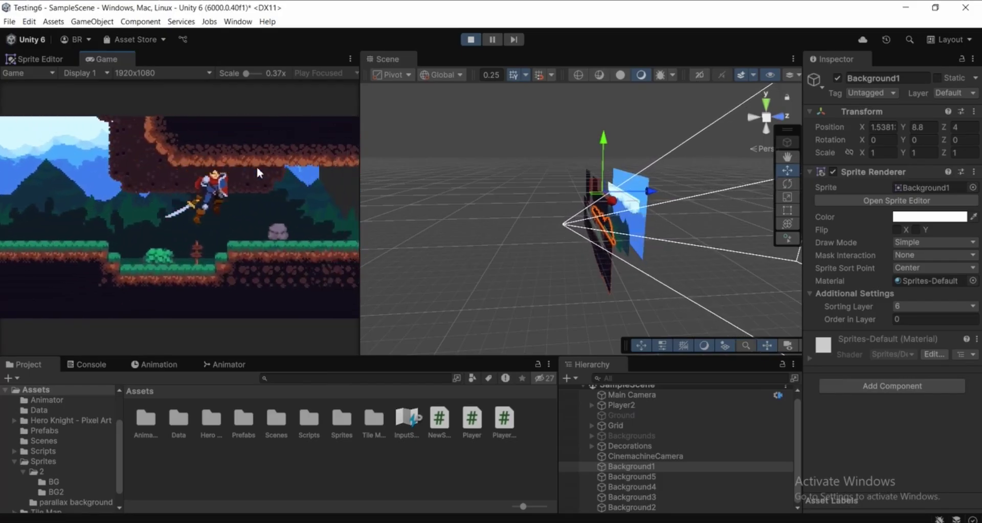
{"action": "key", "text": "a"}
{"action": "left_click", "coordinate": [471, 39]}
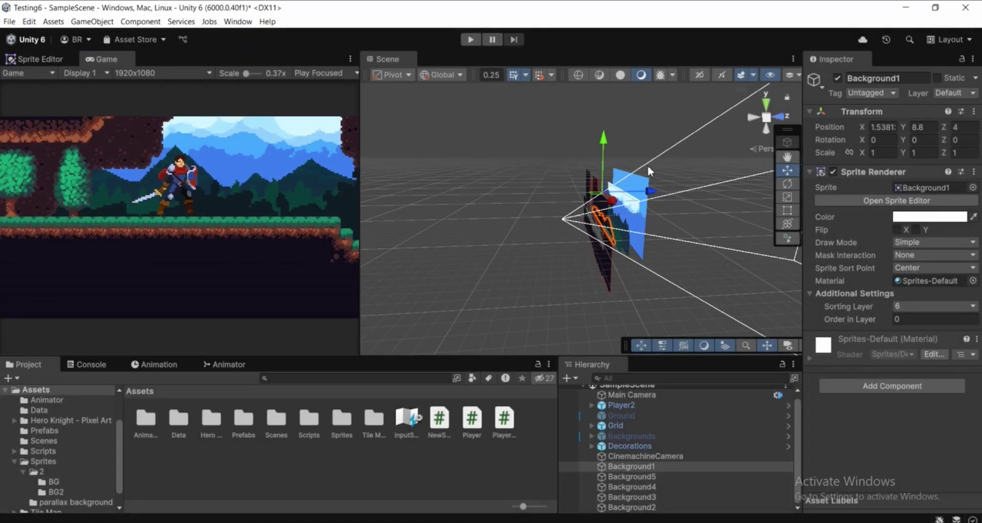
- Switch the scene view to 2D and duplicate all five background layers, Background1 to Background5
{"action": "left_click", "coordinate": [699, 74]}
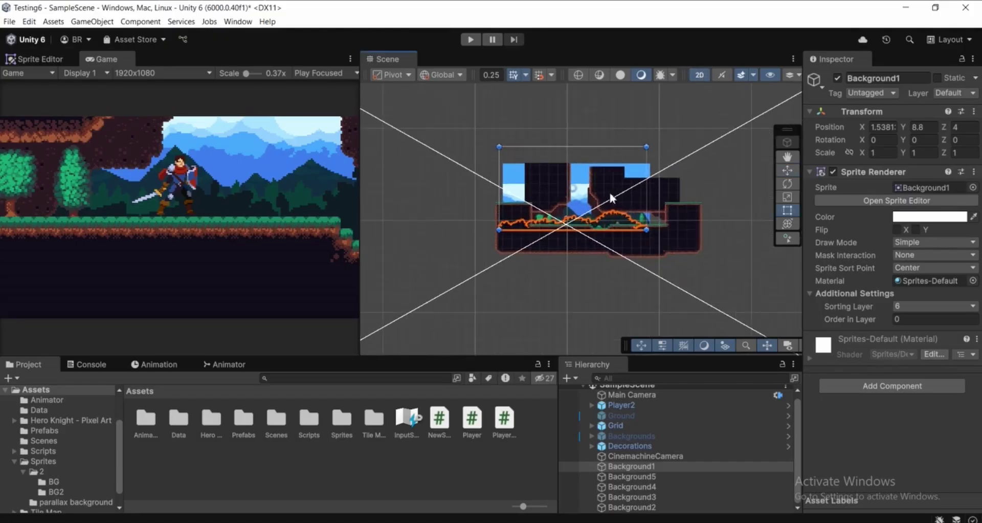
{"action": "key", "text": "t"}
{"action": "middle_click_drag", "start_coordinate": [652, 197], "coordinate": [644, 189]}
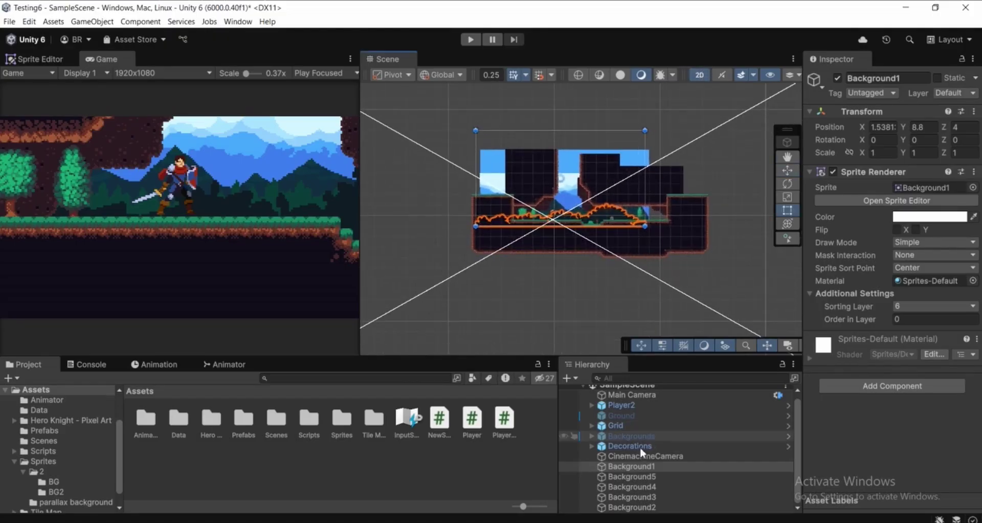
{"action": "left_click", "coordinate": [632, 508], "text": "shift"}
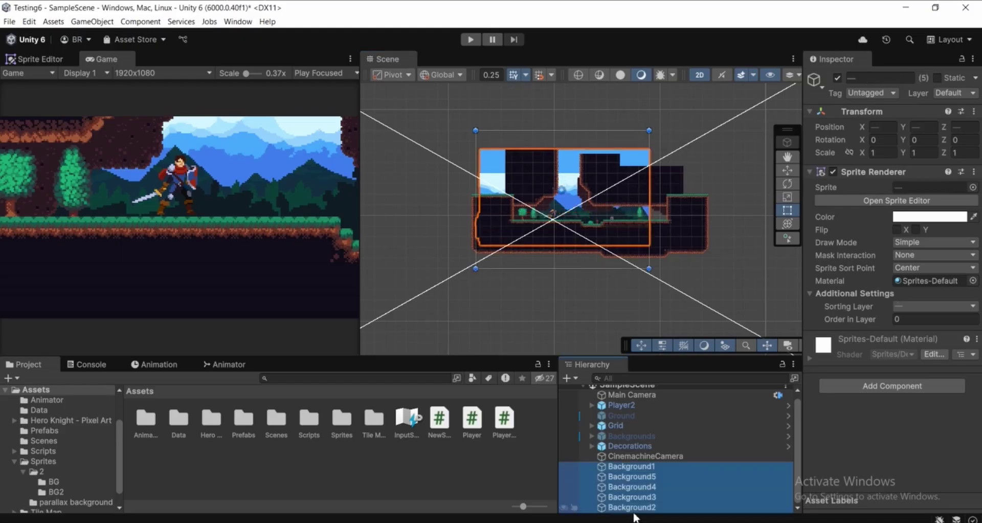
{"action": "key", "text": "ctrl+d"}
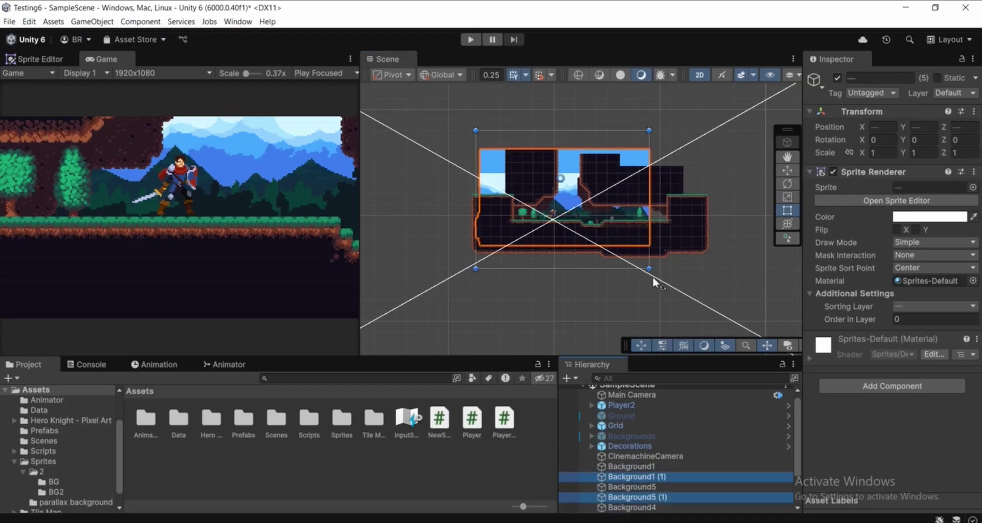
- Move the duplicated background layers beyond the originals along X and set their shared X position to 40
{"action": "scroll", "coordinate": [652, 277], "scroll_direction": "down", "scroll_amount": 2}
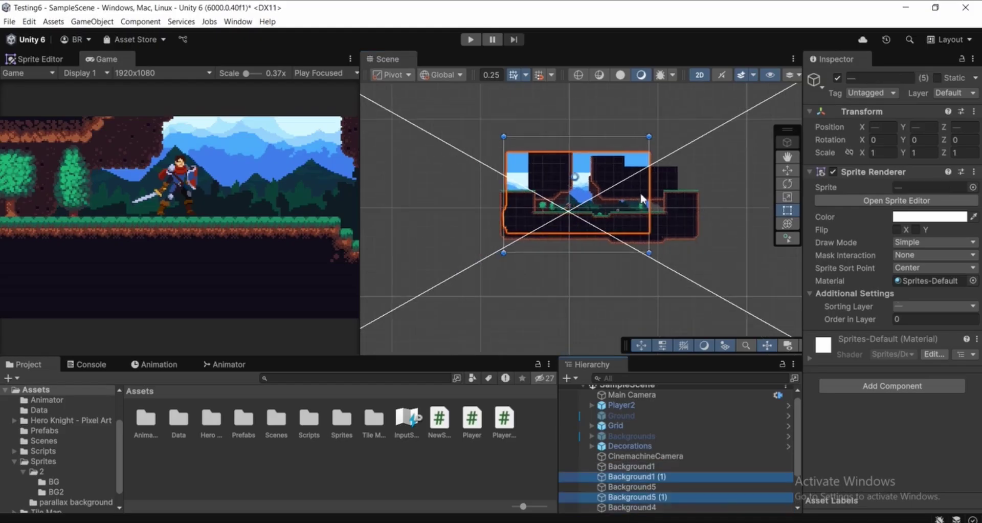
{"action": "left_click", "coordinate": [787, 171]}
{"action": "scroll", "coordinate": [595, 176], "scroll_direction": "up", "scroll_amount": 1}
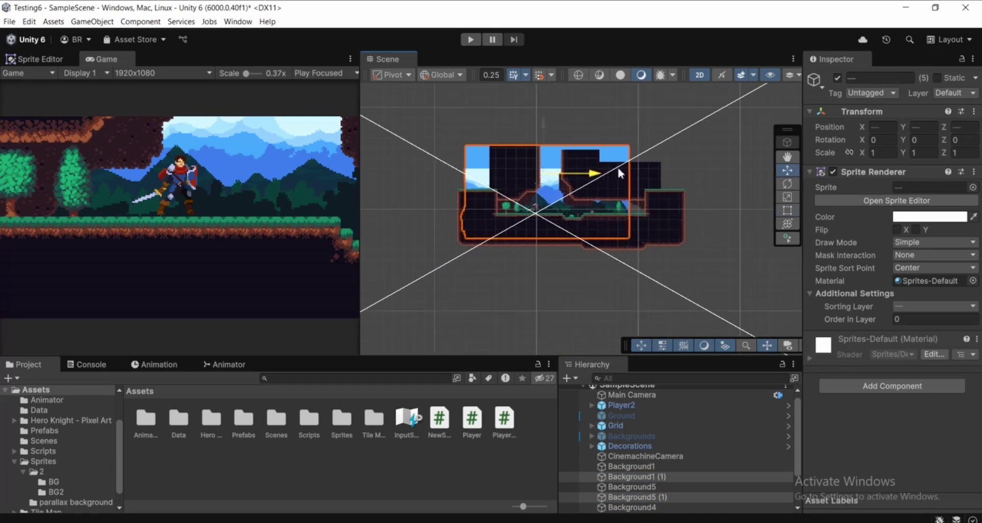
{"action": "left_click_drag", "start_coordinate": [621, 173], "coordinate": [772, 173]}
{"action": "scroll", "coordinate": [772, 177], "scroll_direction": "up", "scroll_amount": 3}
{"action": "left_click_drag", "start_coordinate": [647, 149], "coordinate": [670, 149]}
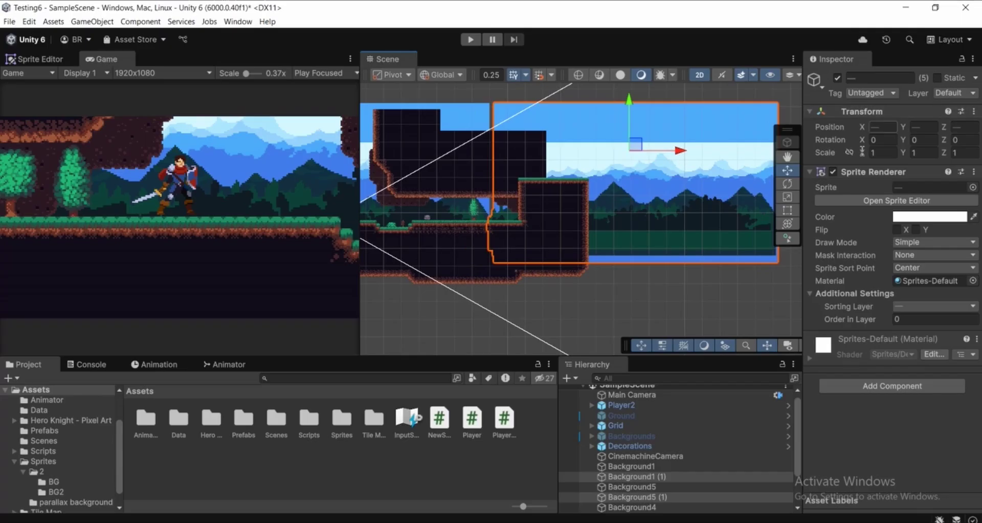
{"action": "middle_click_drag", "start_coordinate": [665, 205], "coordinate": [659, 210]}
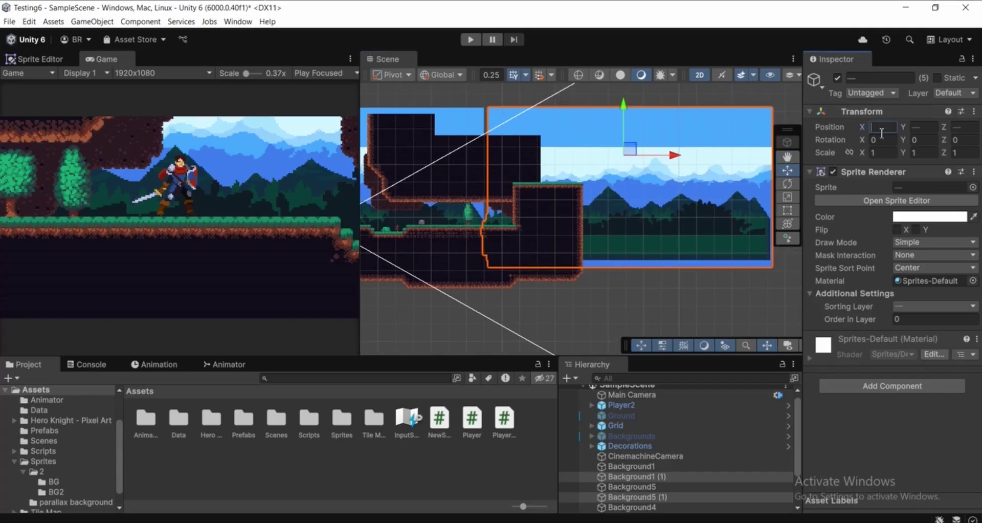
{"action": "type", "text": "40"}
{"action": "scroll", "coordinate": [618, 204], "scroll_direction": "up", "scroll_amount": 5}
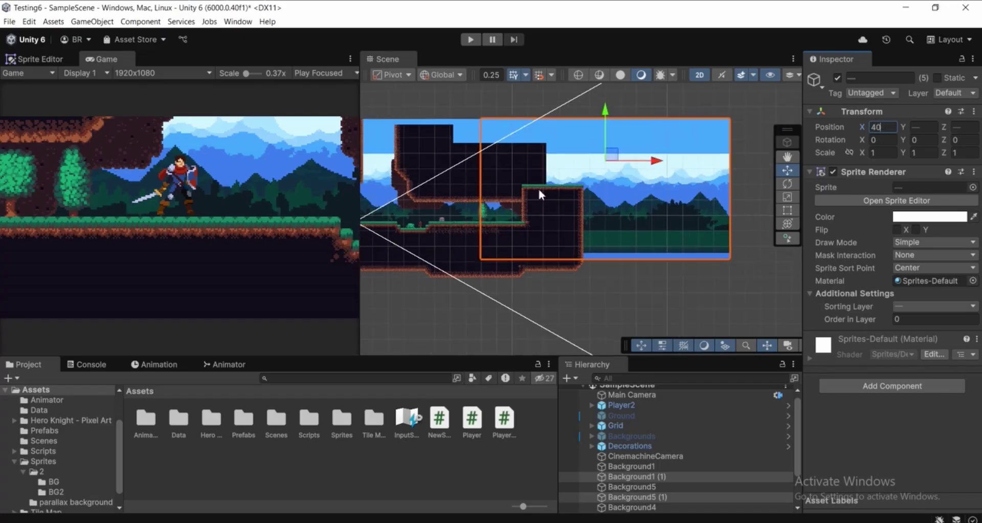
{"action": "scroll", "coordinate": [612, 214], "scroll_direction": "up", "scroll_amount": 5}
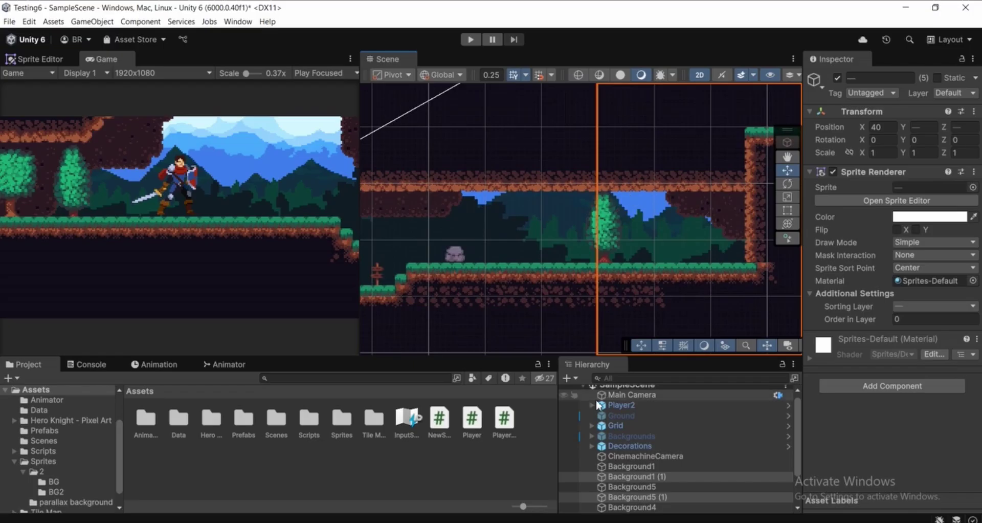
- Make each duplicated background a child of its matching original layer, from Background1 (1) through Background2 (1)
{"action": "left_click", "coordinate": [551, 438]}
{"action": "left_click", "coordinate": [655, 477]}
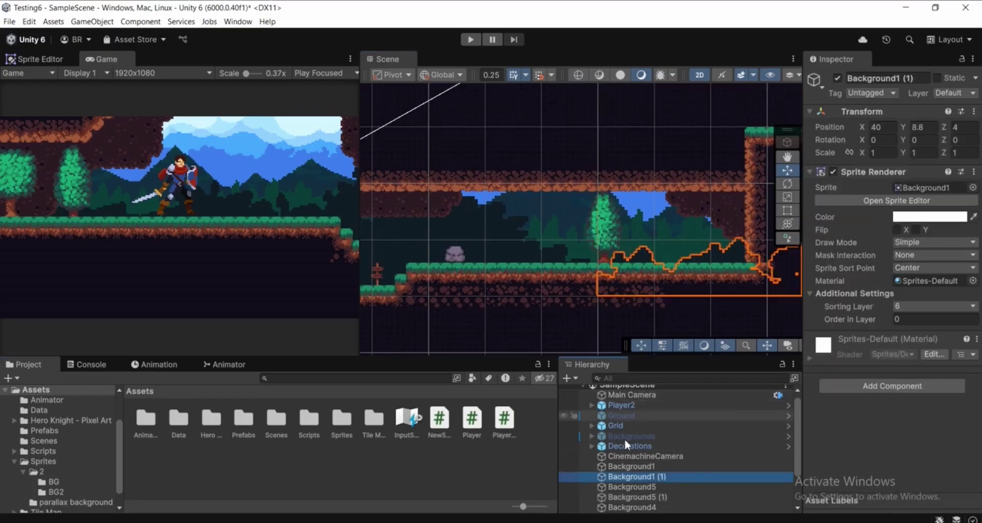
{"action": "left_click_drag", "start_coordinate": [637, 483], "coordinate": [636, 469]}
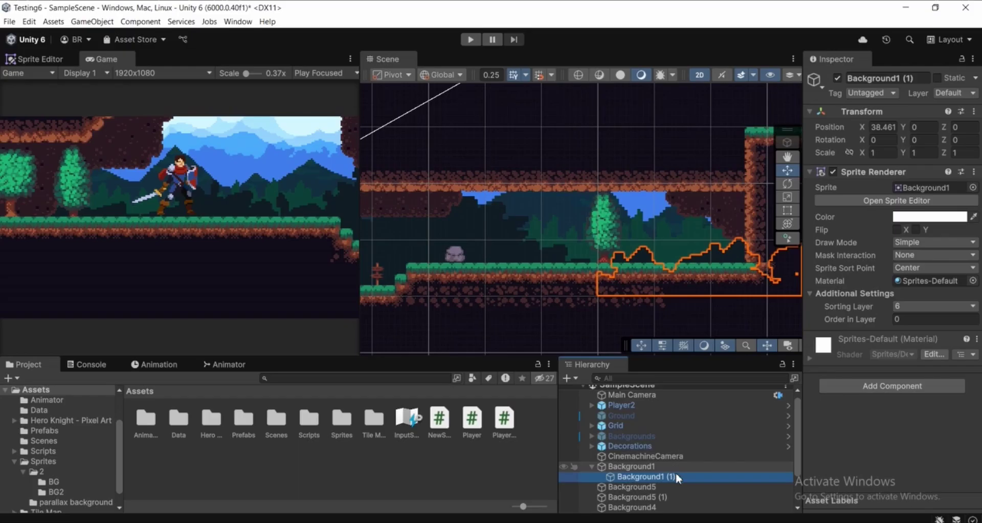
{"action": "left_click", "coordinate": [657, 498]}
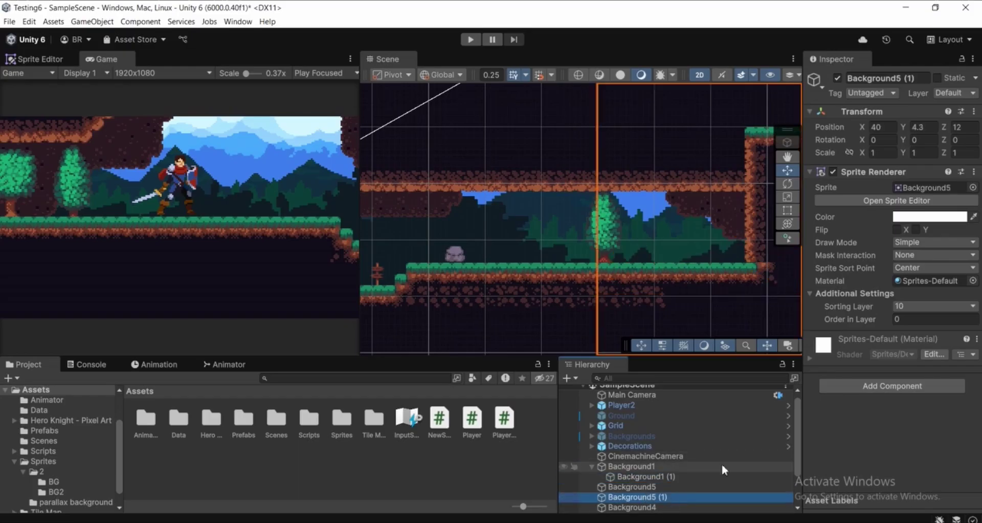
{"action": "scroll", "coordinate": [716, 463], "scroll_direction": "down", "scroll_amount": 2}
{"action": "left_click_drag", "start_coordinate": [645, 447], "coordinate": [642, 435]}
{"action": "left_click", "coordinate": [665, 465]}
{"action": "mouse_move", "coordinate": [665, 465]}
{"action": "left_mouse_down"}
{"action": "mouse_move", "coordinate": [664, 457]}
{"action": "mouse_move", "coordinate": [656, 477]}
{"action": "left_mouse_up"}
{"action": "left_click", "coordinate": [659, 478]}
{"action": "left_click_drag", "start_coordinate": [659, 506], "coordinate": [656, 497]}
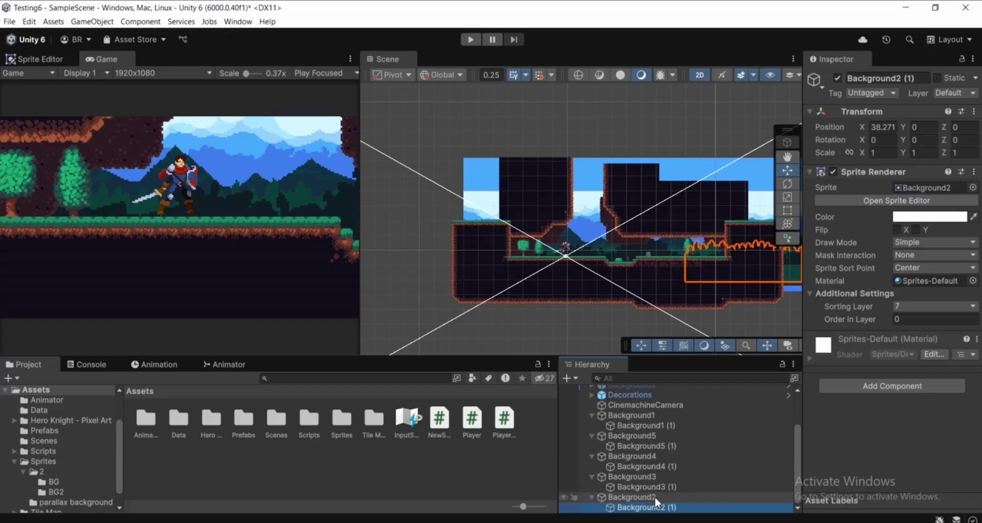
- Collapse the five background layers in the hierarchy and clear the selection
{"action": "left_click", "coordinate": [591, 414]}
{"action": "left_click", "coordinate": [591, 435]}
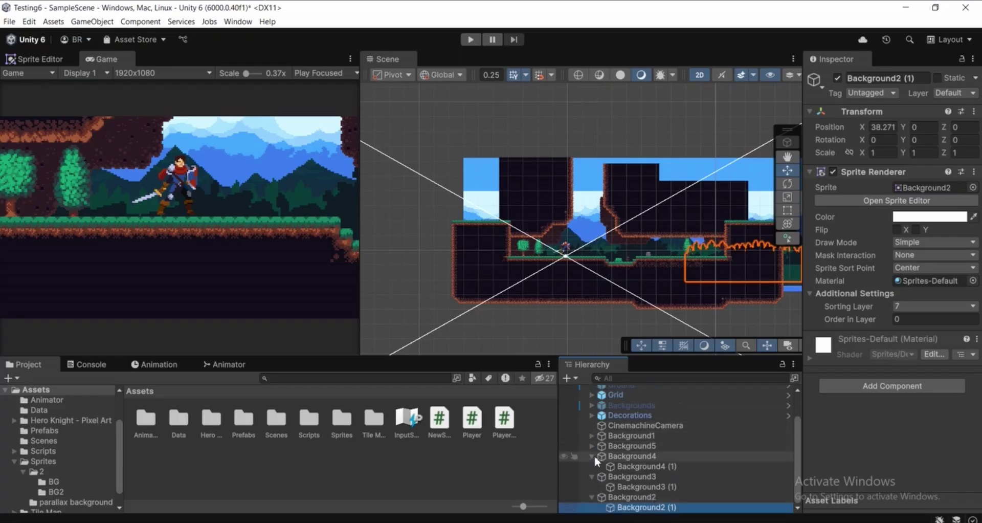
{"action": "left_click", "coordinate": [591, 456]}
{"action": "left_click", "coordinate": [591, 476]}
{"action": "left_click", "coordinate": [592, 497]}
{"action": "left_click", "coordinate": [512, 454]}
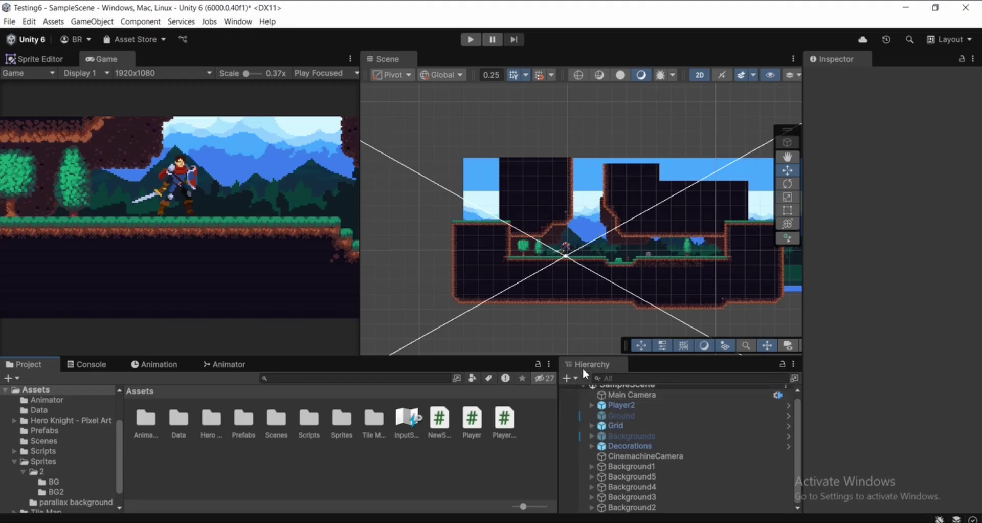
- Create an empty object named Backgrounds and reset its transform to the origin
{"action": "left_click", "coordinate": [565, 378]}
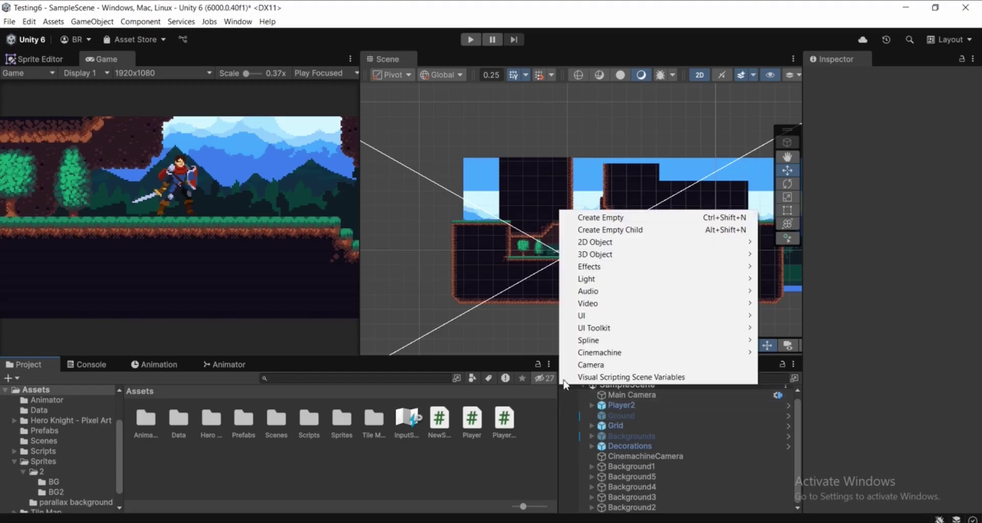
{"action": "left_click", "coordinate": [614, 217]}
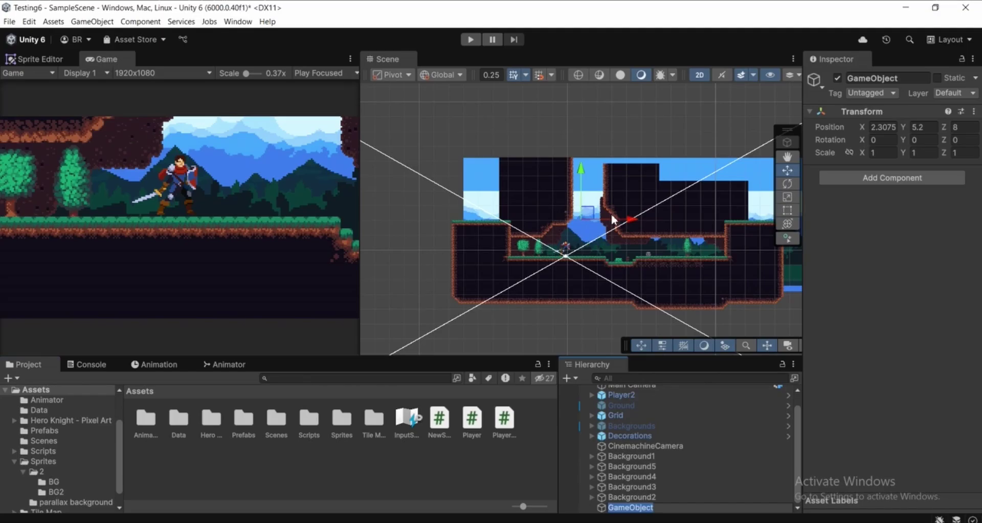
{"action": "type", "text": "B"}
{"action": "key", "text": "Return"}
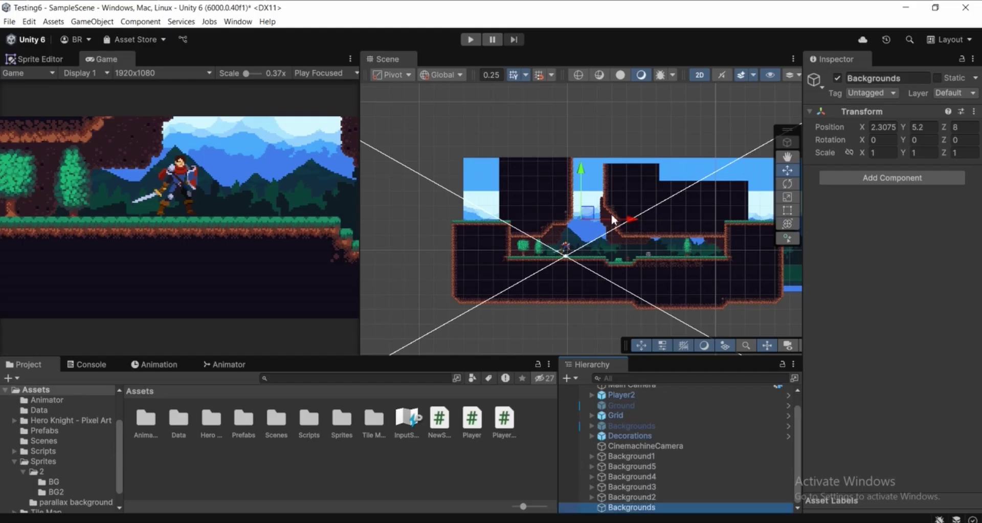
{"action": "right_click", "coordinate": [851, 109]}
{"action": "left_click", "coordinate": [853, 115]}
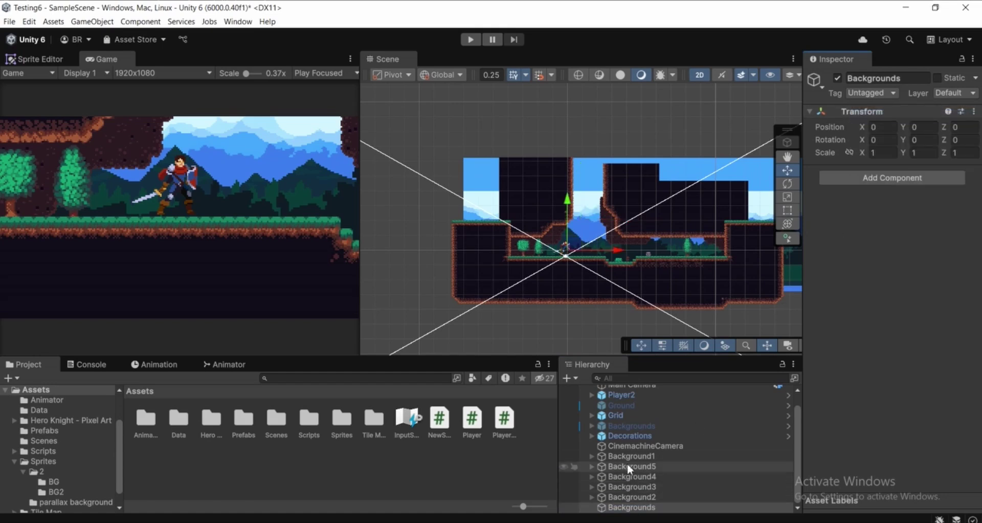
- Group the five background layers under the new Backgrounds object, collapse it, and clear the selection
{"action": "left_click", "coordinate": [628, 459]}
{"action": "left_click", "coordinate": [628, 497], "text": "shift"}
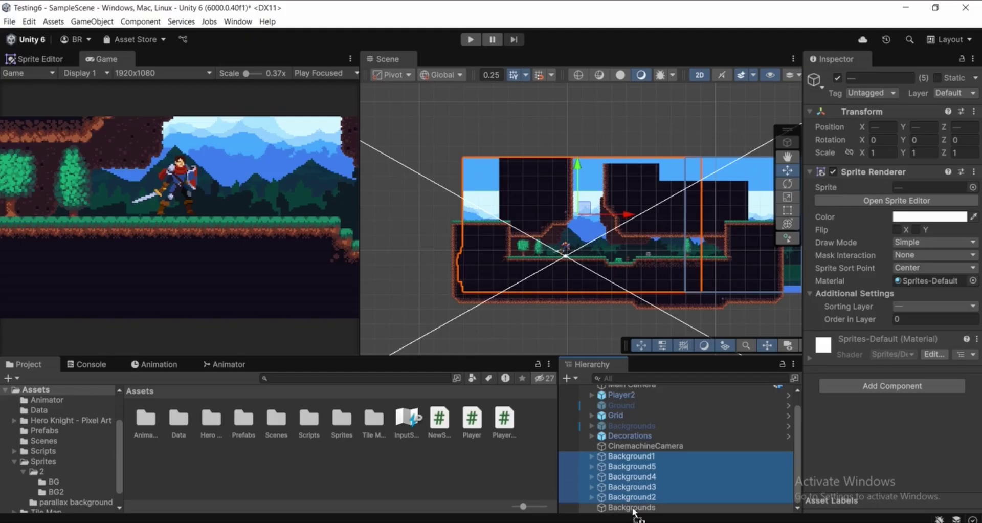
{"action": "left_click_drag", "start_coordinate": [633, 509], "coordinate": [633, 508]}
{"action": "left_click", "coordinate": [634, 456]}
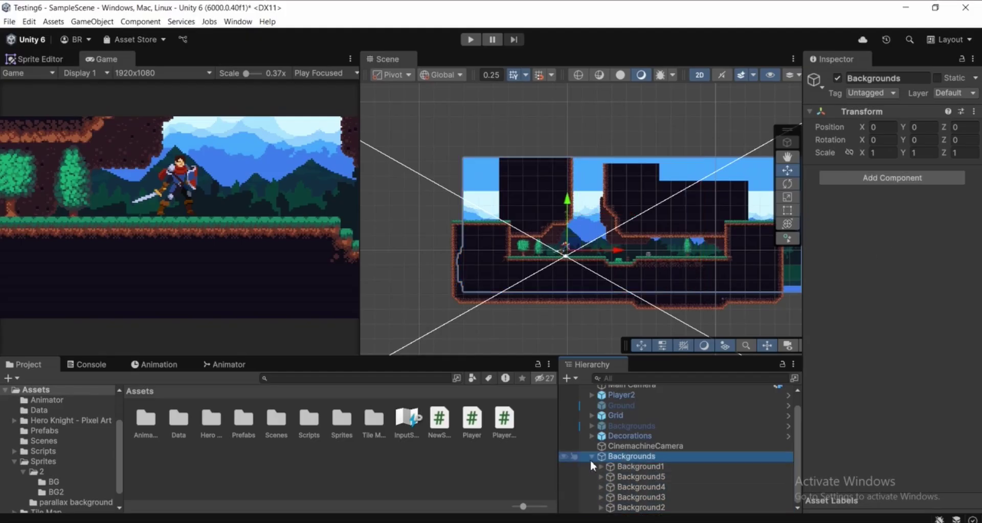
{"action": "left_click", "coordinate": [592, 456]}
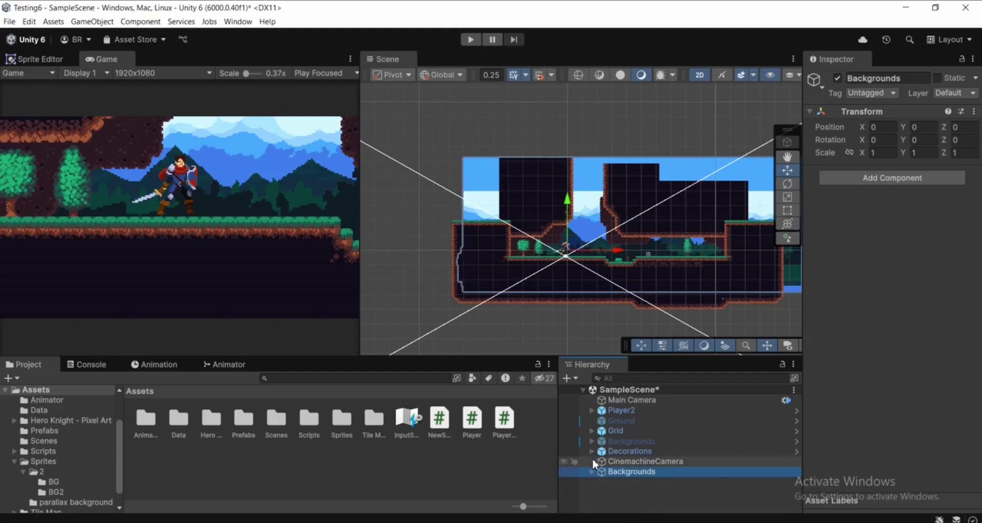
{"action": "left_click", "coordinate": [609, 494]}
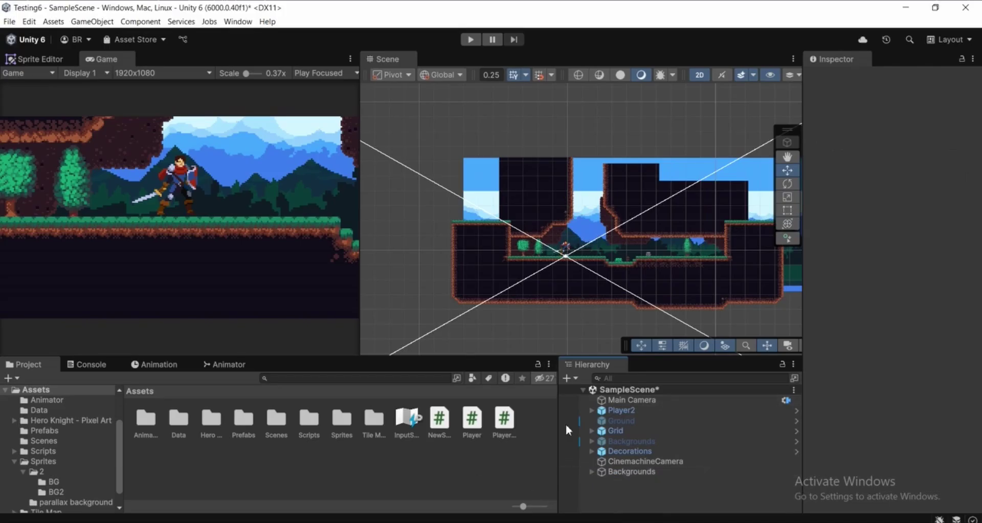
- Playtest the level, running and jumping the player right and back left to check the parallax backgrounds, and stop the playtest
{"action": "middle_click_drag", "start_coordinate": [531, 182], "coordinate": [525, 198]}
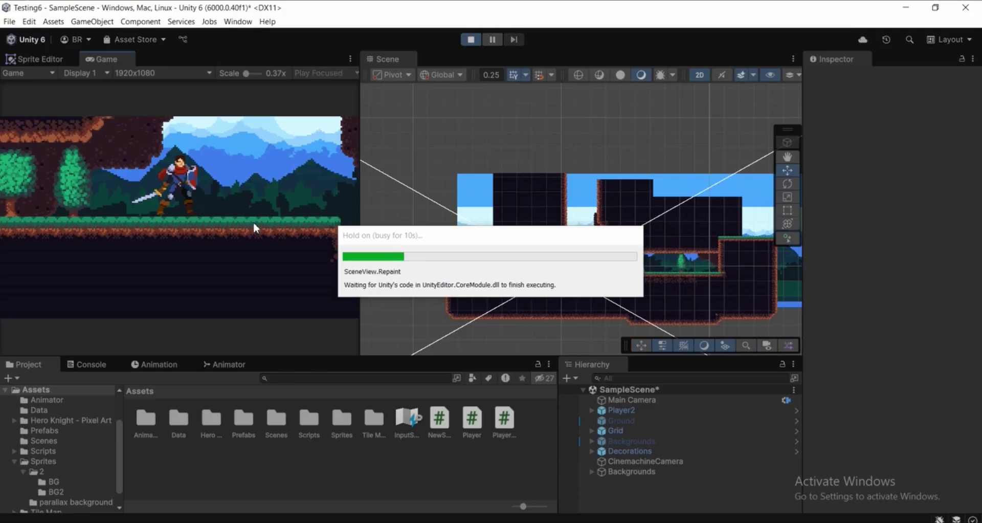
{"action": "key", "text": "space"}
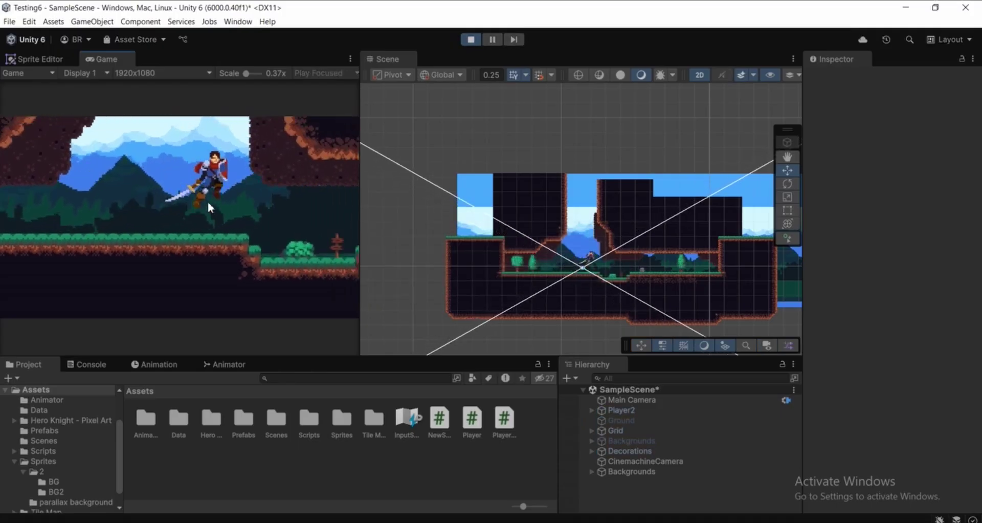
{"action": "key", "text": "space"}
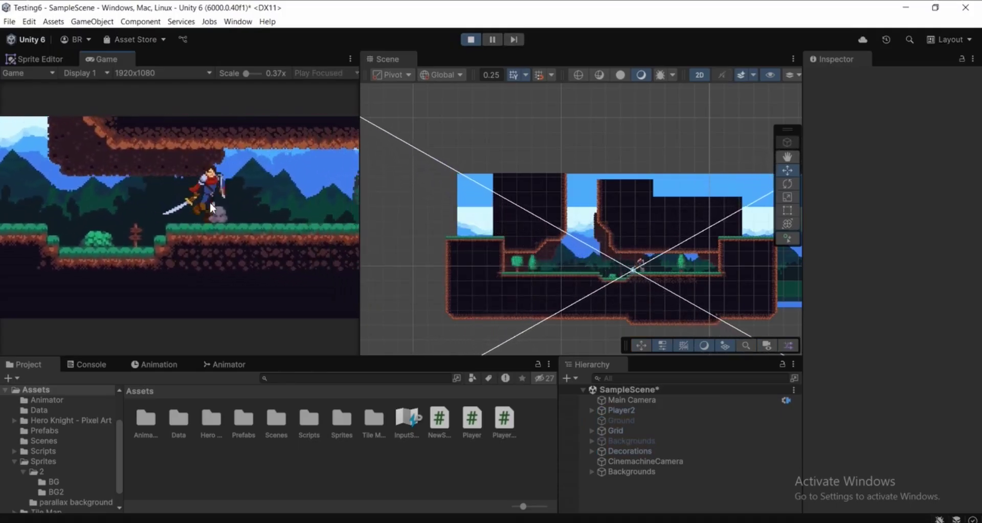
{"action": "key", "text": "space"}
{"action": "key", "text": "a"}
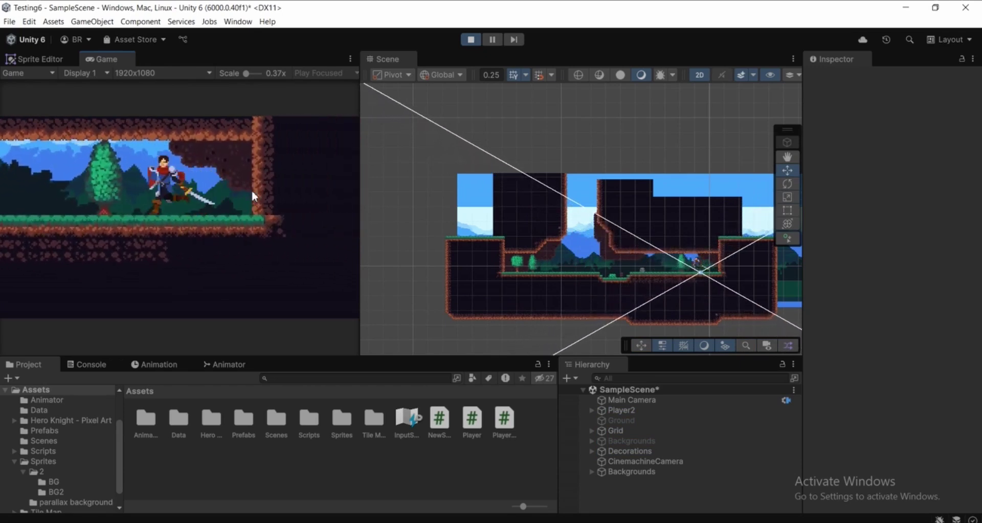
{"action": "key", "text": "space"}
{"action": "key", "text": "a"}
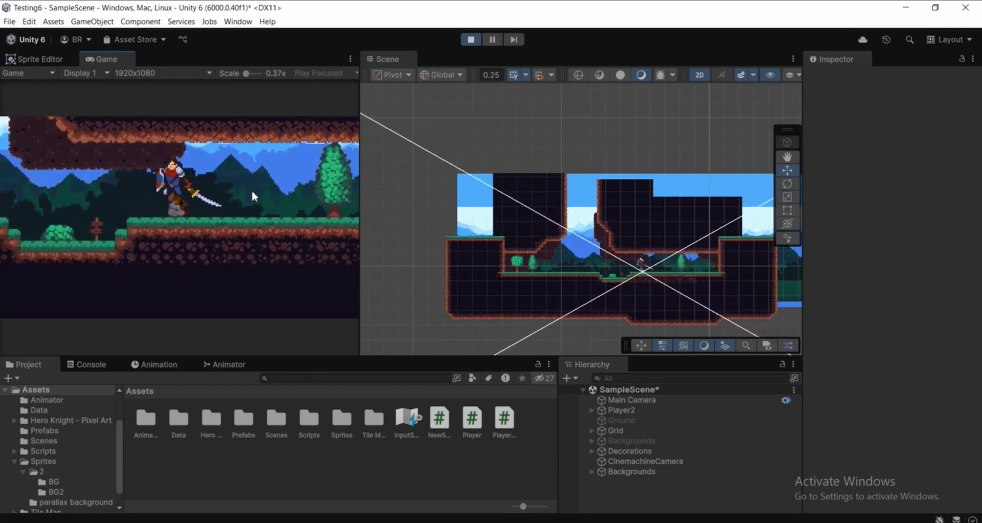
{"action": "left_click", "coordinate": [472, 44]}
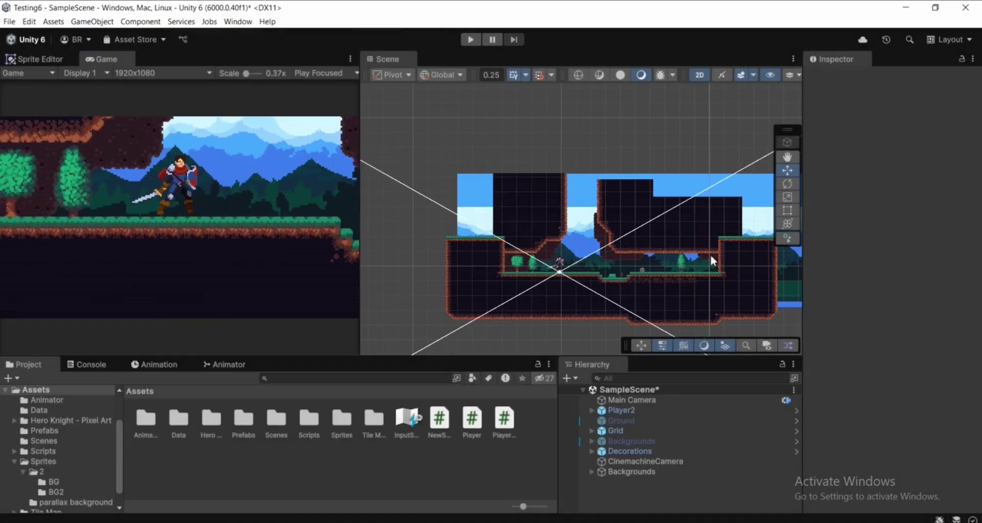
{"action": "left_click", "coordinate": [637, 470]}
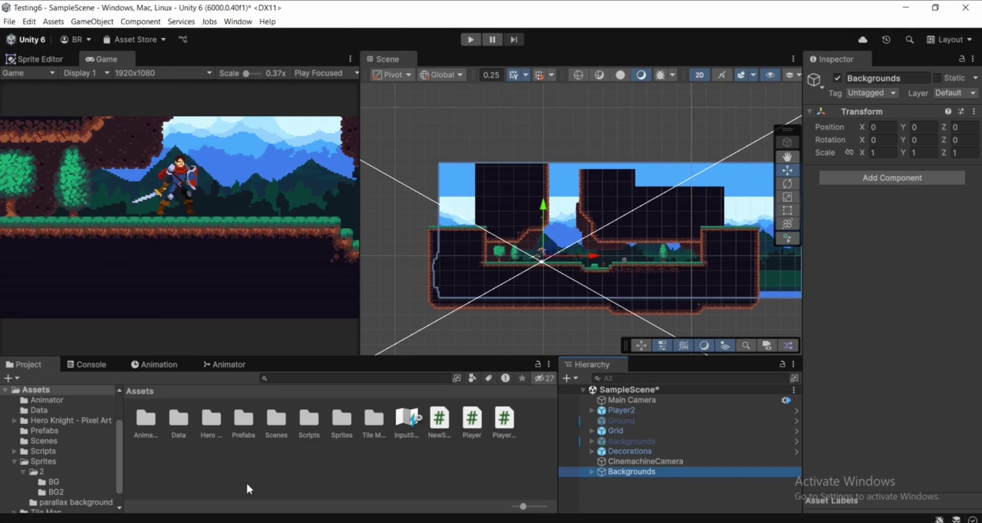
{"action": "scroll", "coordinate": [50, 432], "scroll_direction": "up", "scroll_amount": 3}
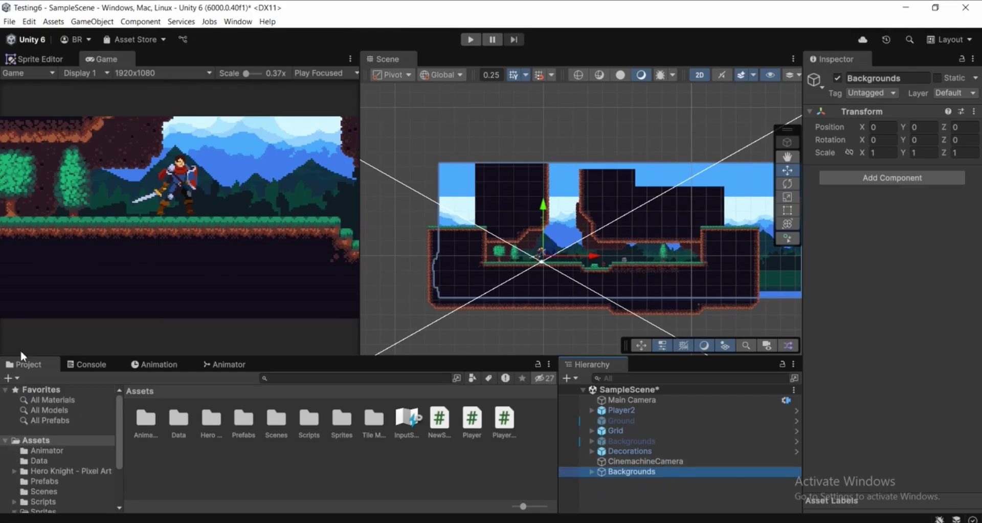
{"action": "left_click", "coordinate": [603, 499]}
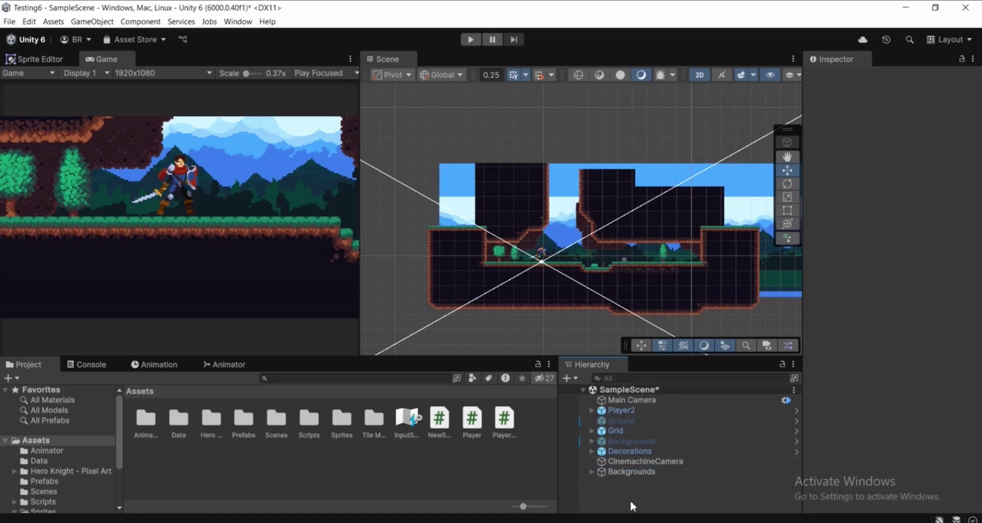
- Save SampleScene with the grouped parallax backgrounds
{"action": "middle_click_drag", "start_coordinate": [615, 248], "coordinate": [601, 250]}
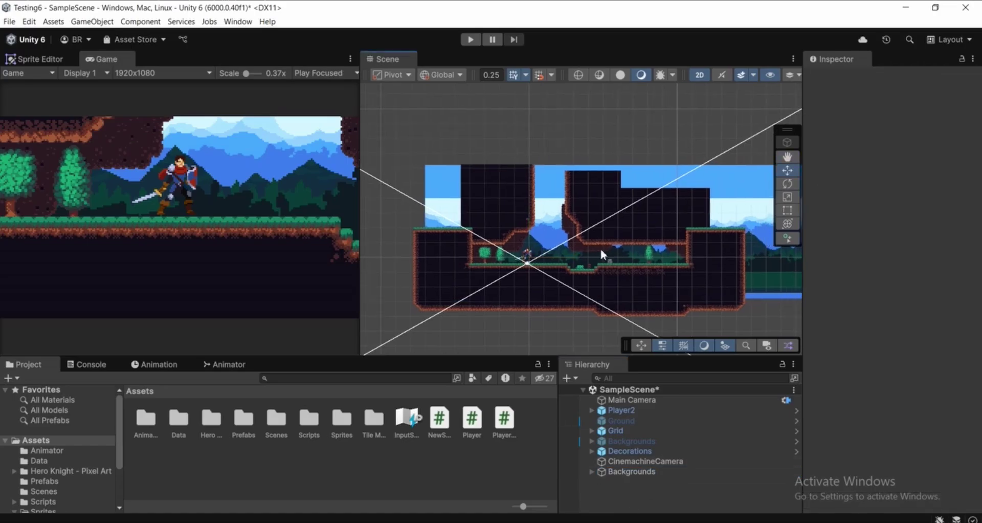
{"action": "middle_click_drag", "start_coordinate": [467, 263], "coordinate": [462, 264]}
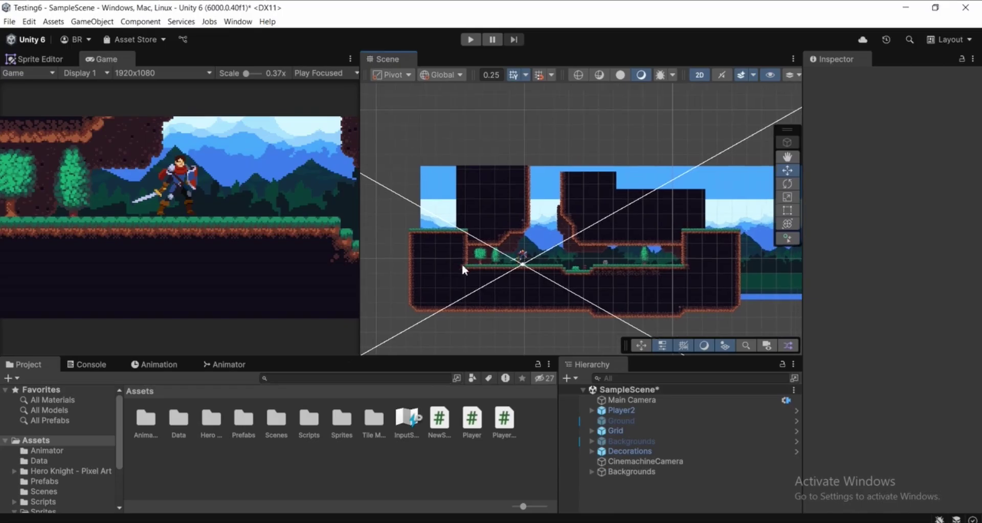
{"action": "key", "text": "ctrl+s"}
{"action": "middle_click_drag", "start_coordinate": [680, 256], "coordinate": [622, 262]}
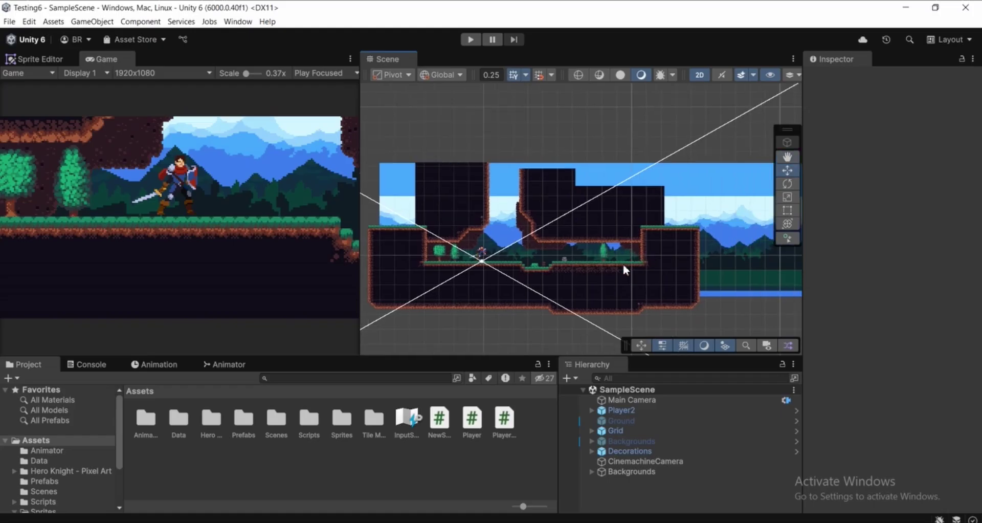